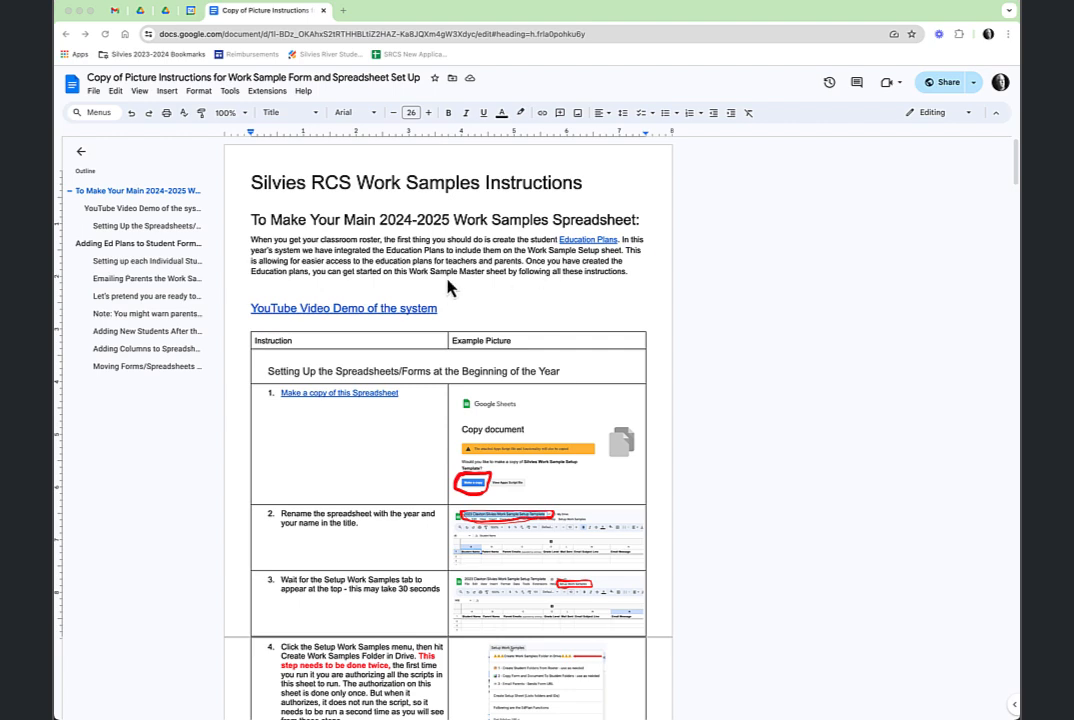
Bring up the preview card for the 'Make a copy of this Spreadsheet' link in step 1.
scroll(490, 384, "down", 1)
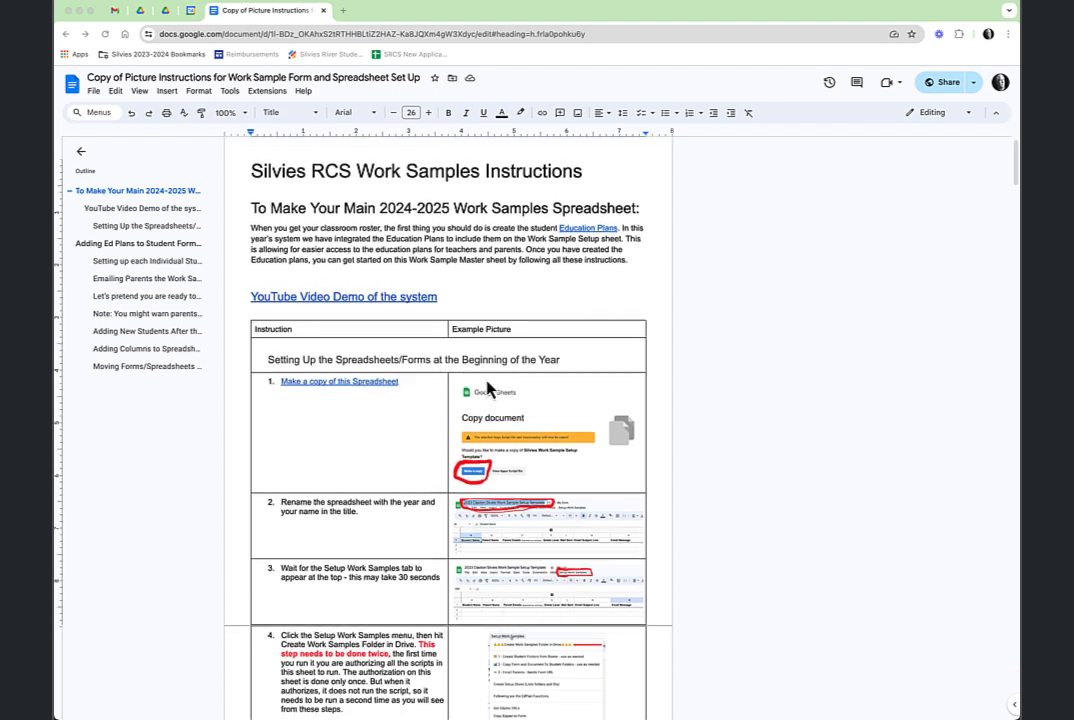
scroll(490, 384, "down", 1)
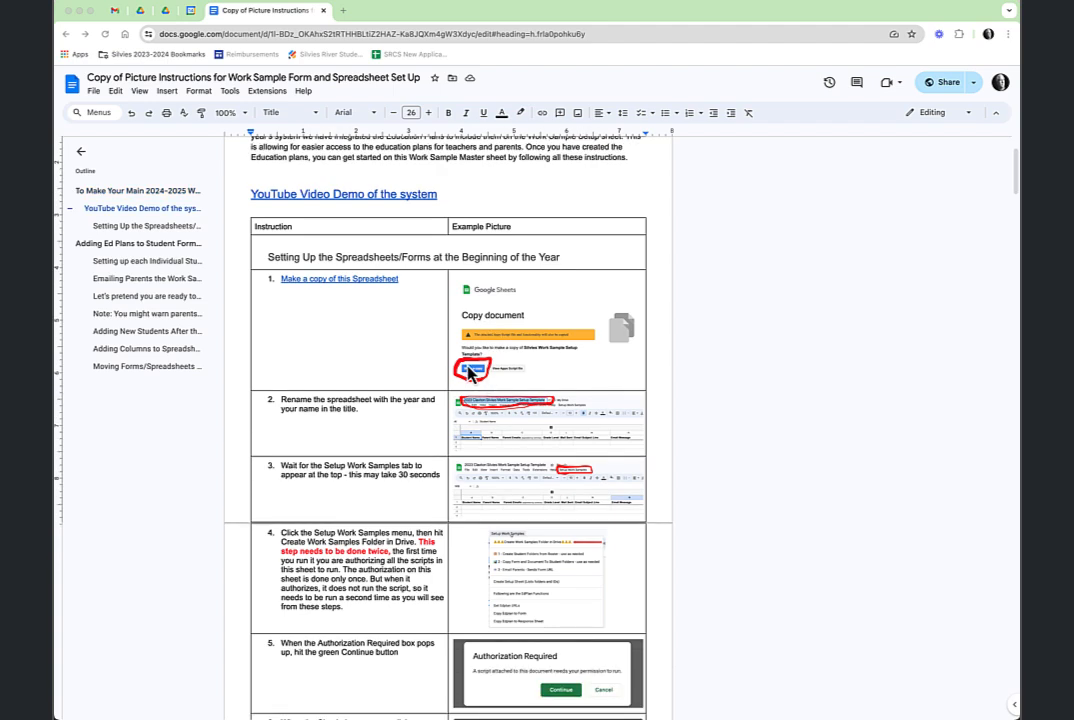
left_click(354, 279)
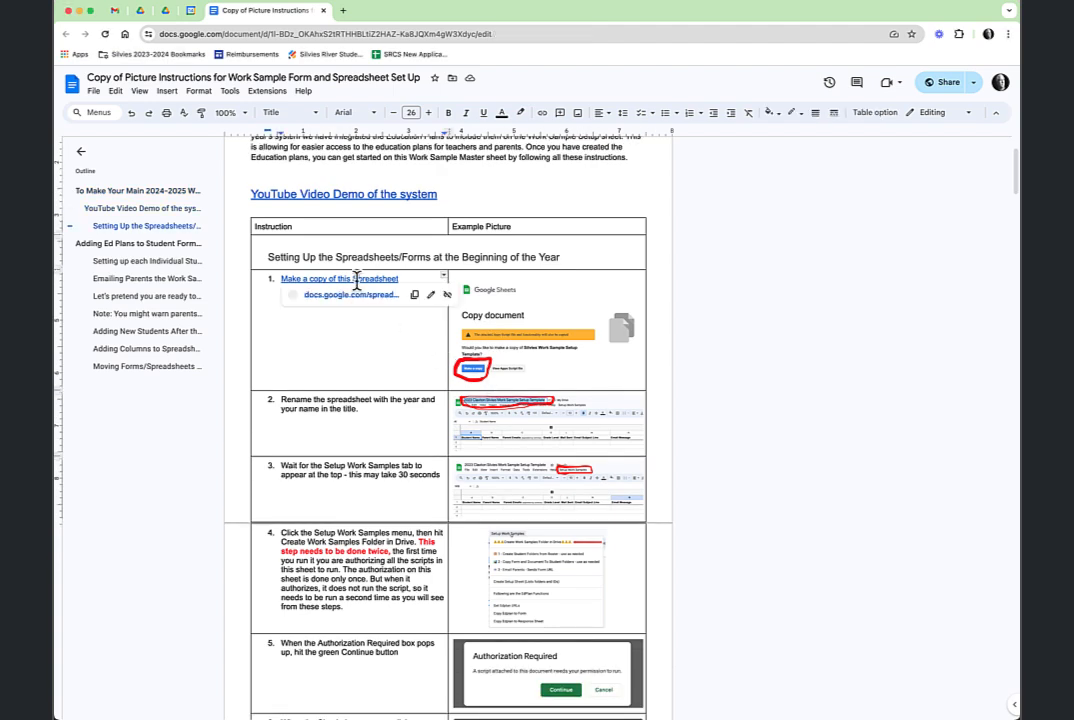
Open the template link and copy the Silvies Work Sample Setup Template spreadsheet.
left_click(360, 305)
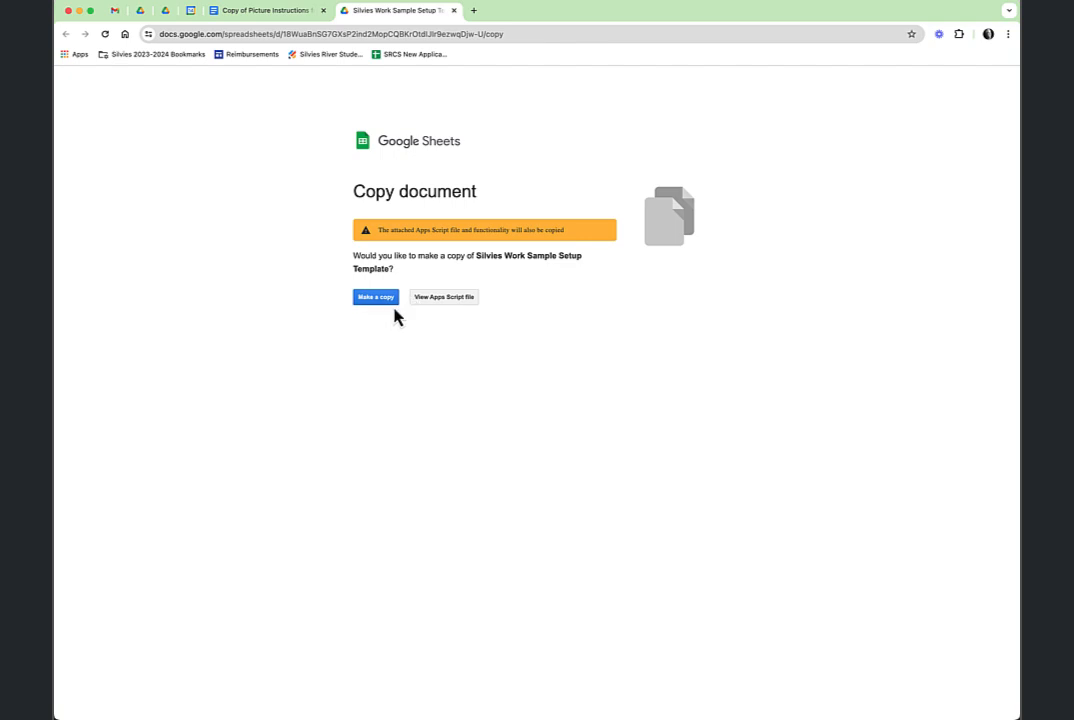
left_click(381, 306)
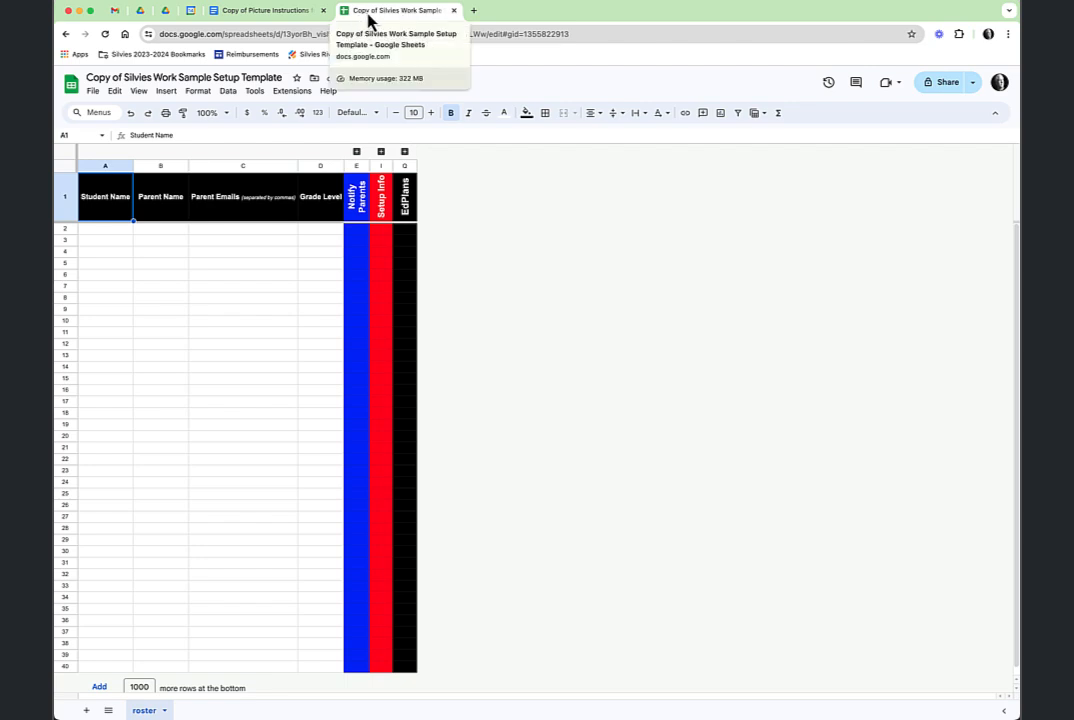
Retitle the spreadsheet to the teacher's name followed by 'Work Sample Setup May 2024'.
left_click(153, 75)
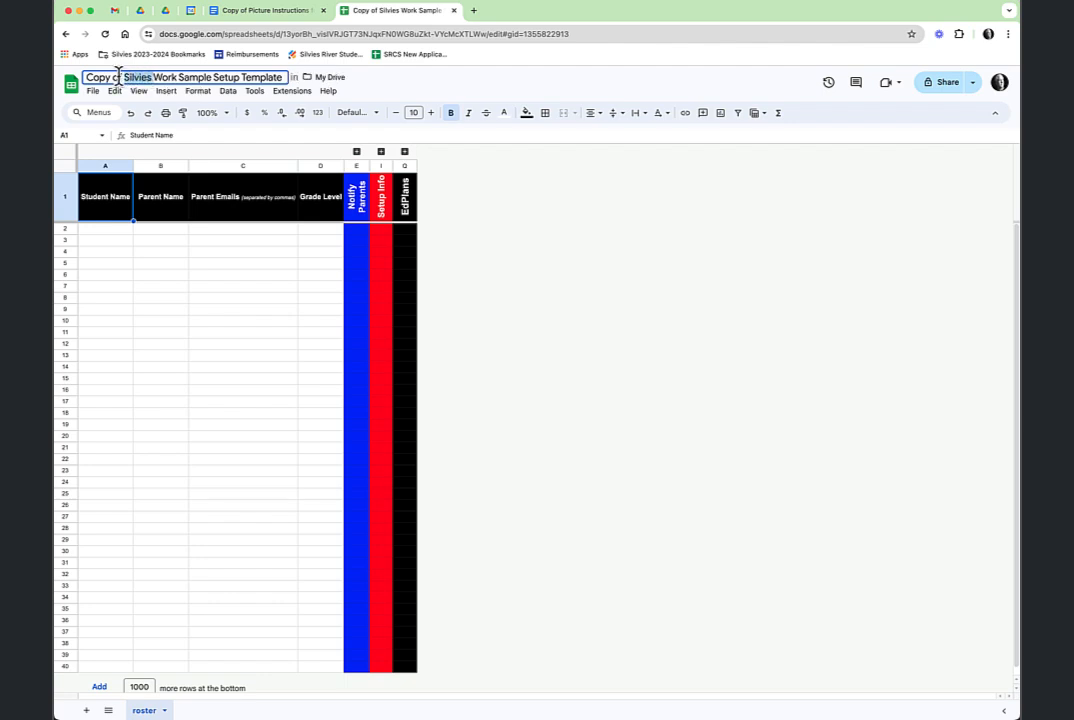
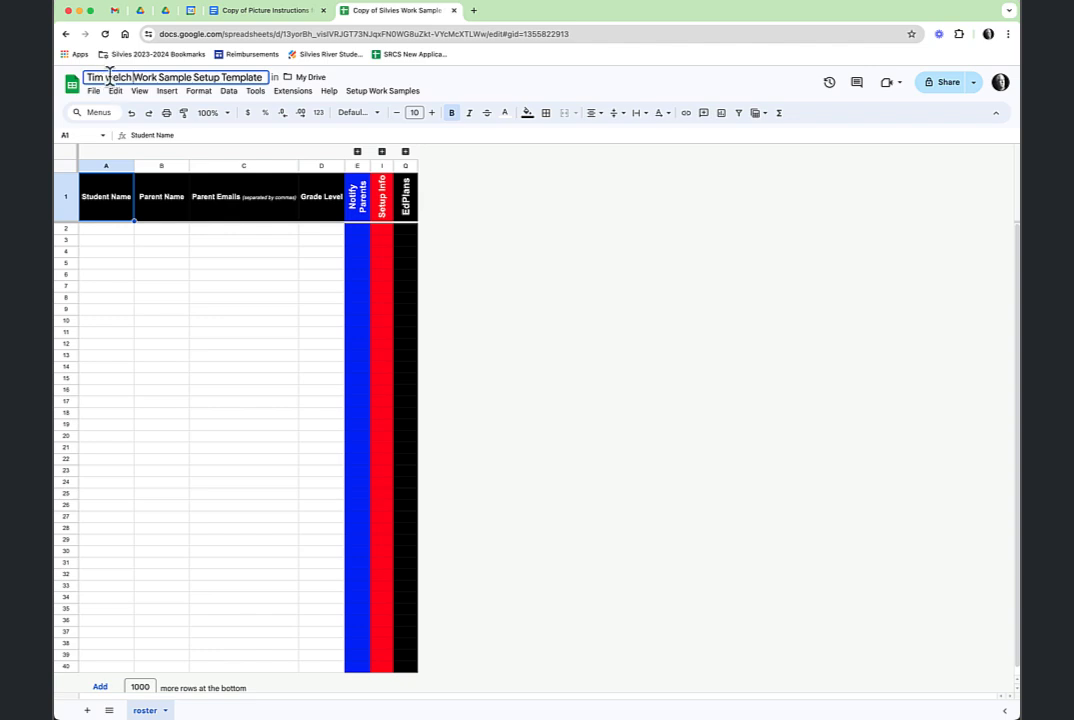
left_click(113, 77)
key("BackSpace")
type("W")
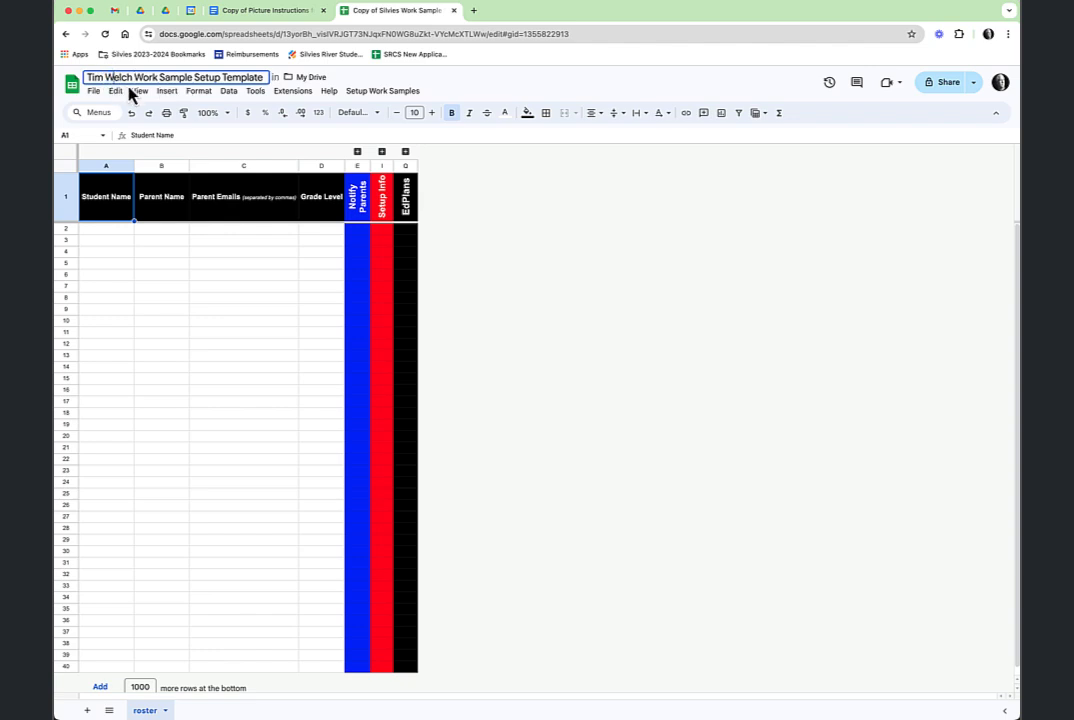
double_click(248, 77)
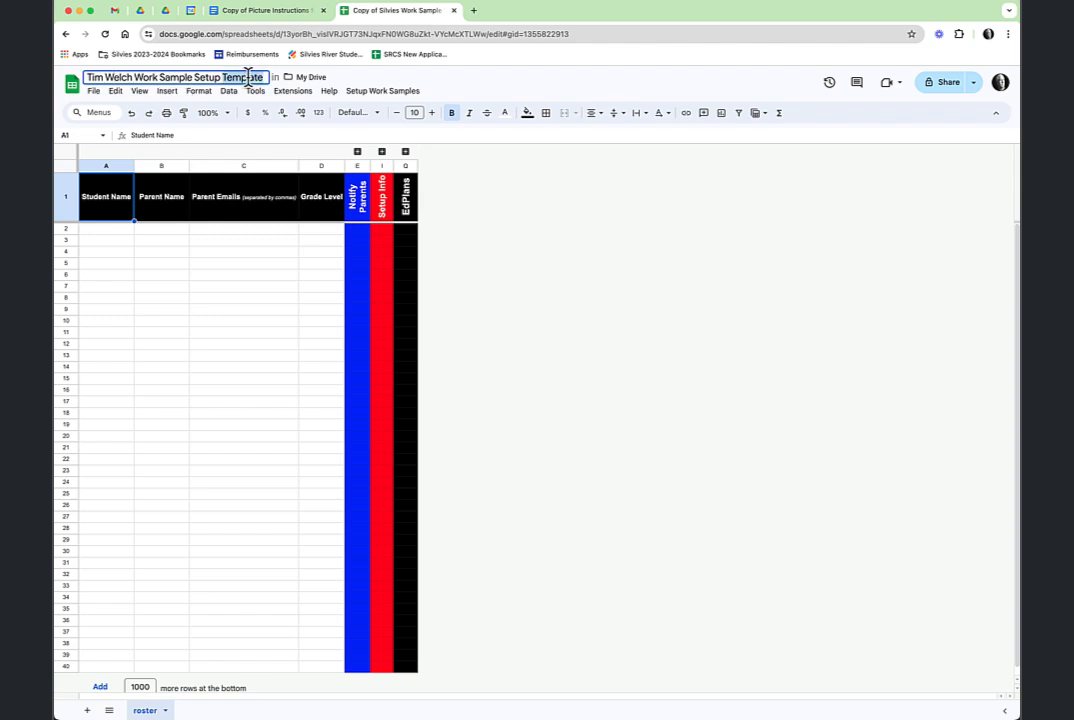
type("May")
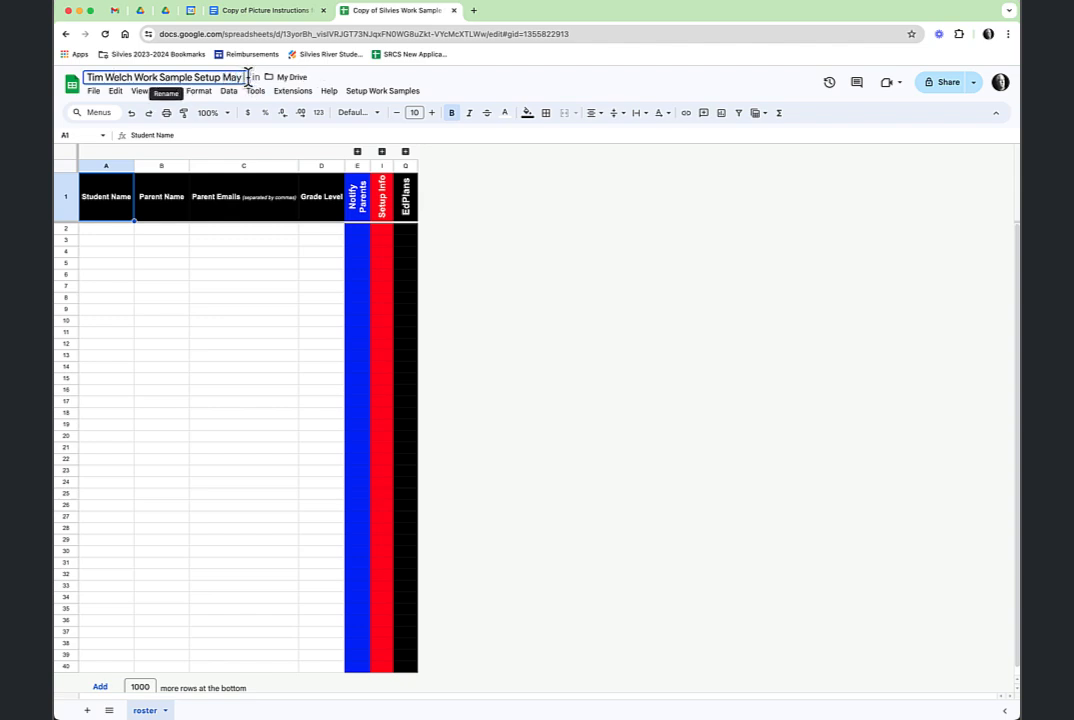
type(" 2024")
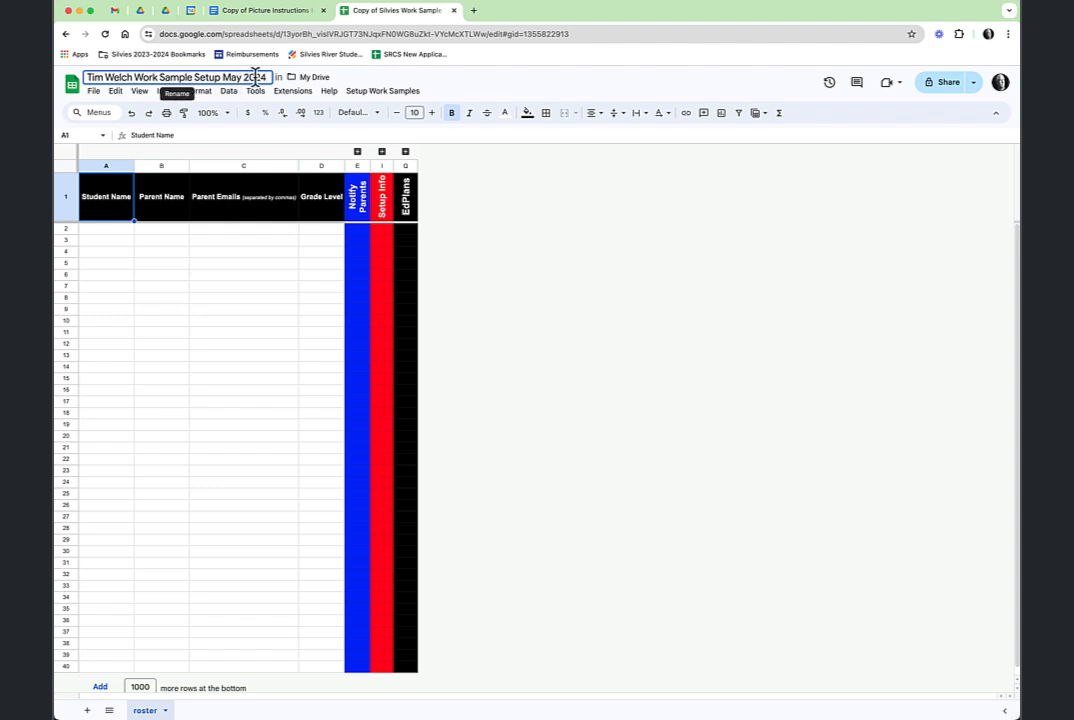
left_click(481, 209)
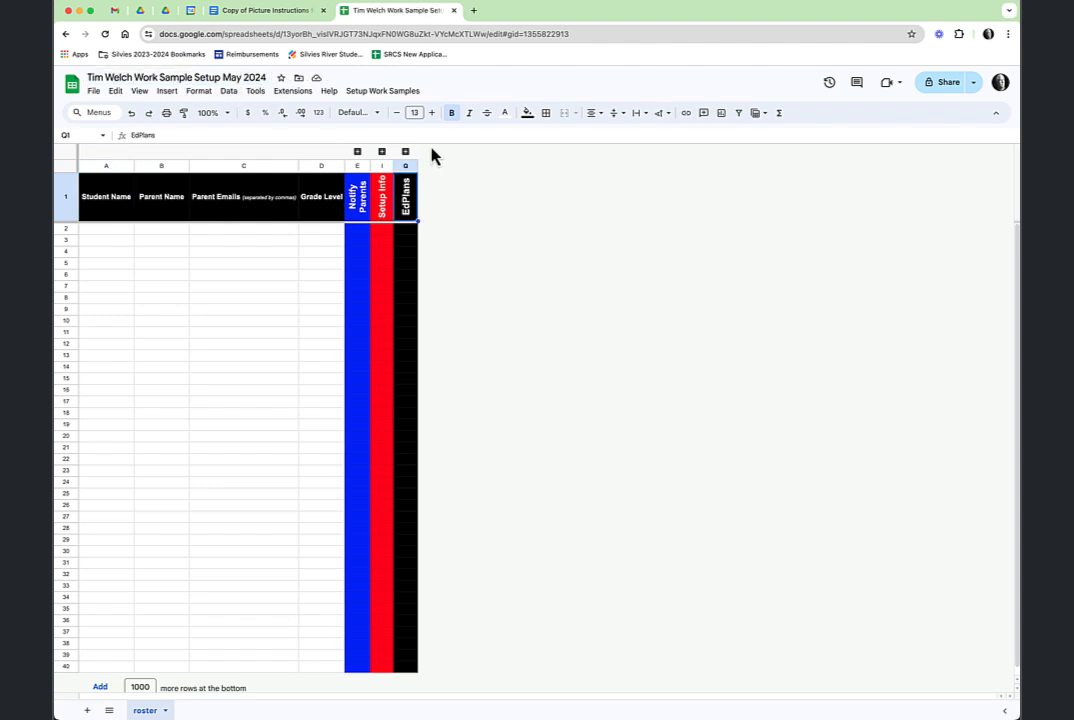
Run Create Work Samples Folder in Drive and authorize the script with the school account.
left_click(384, 92)
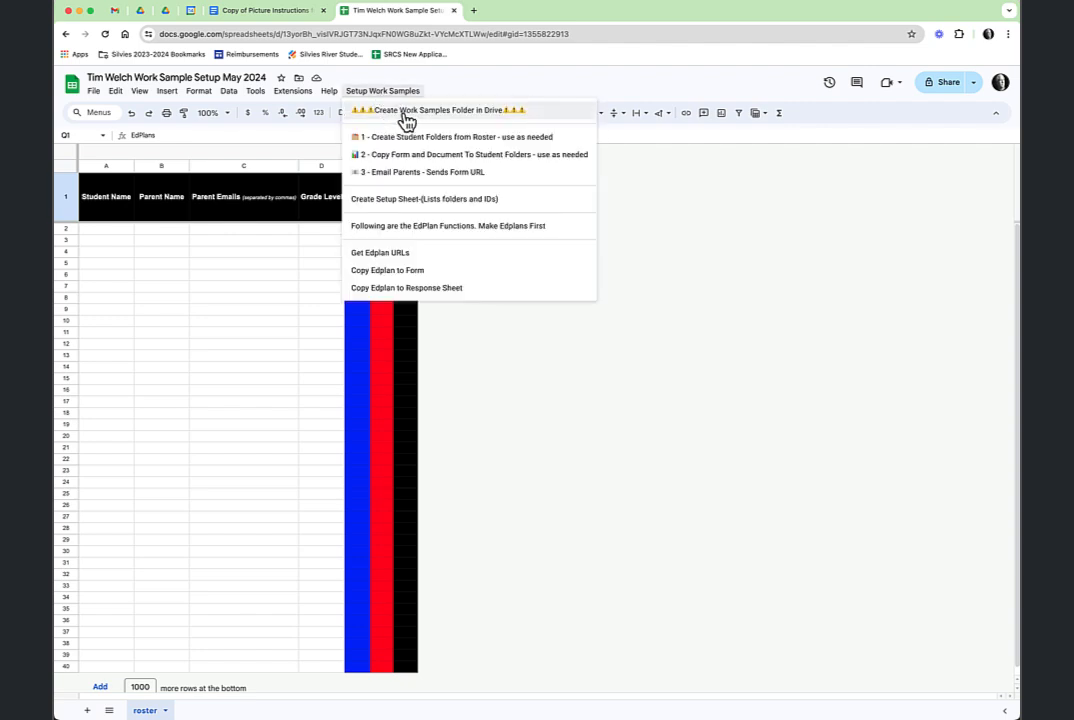
left_click(444, 118)
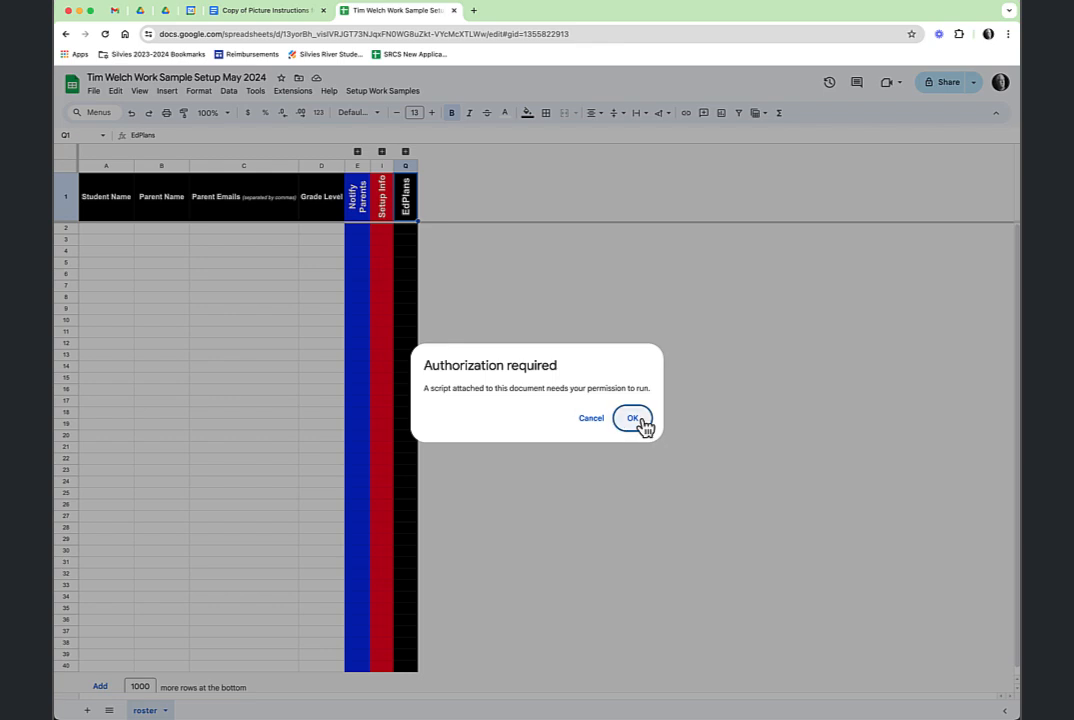
left_click(641, 421)
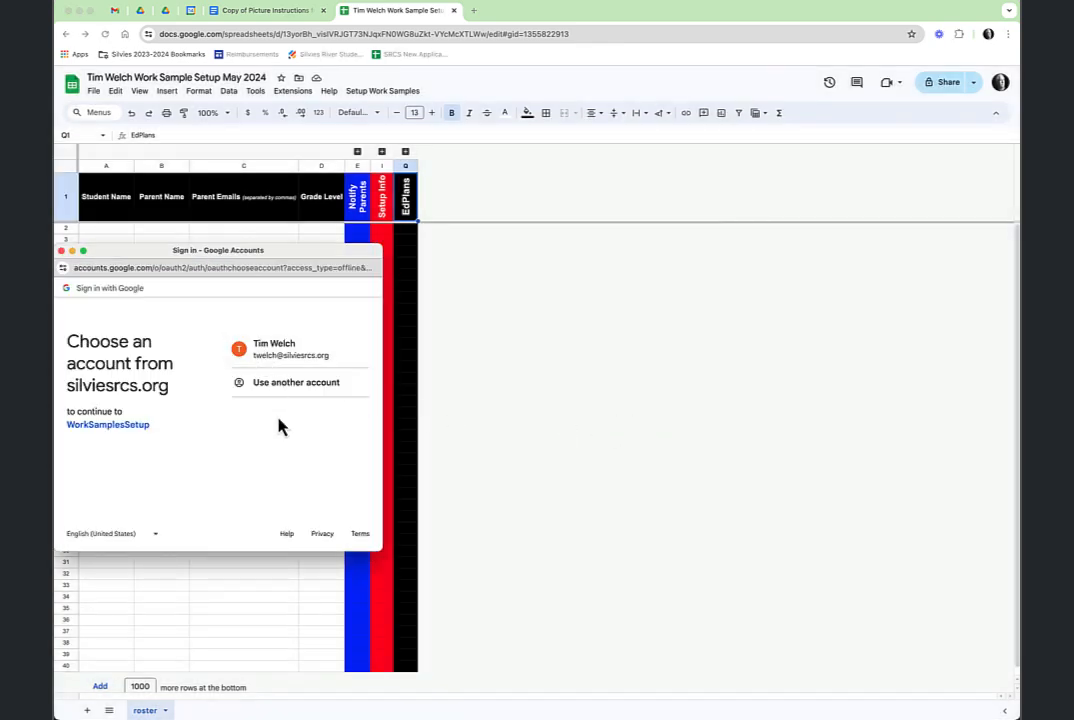
left_click(286, 352)
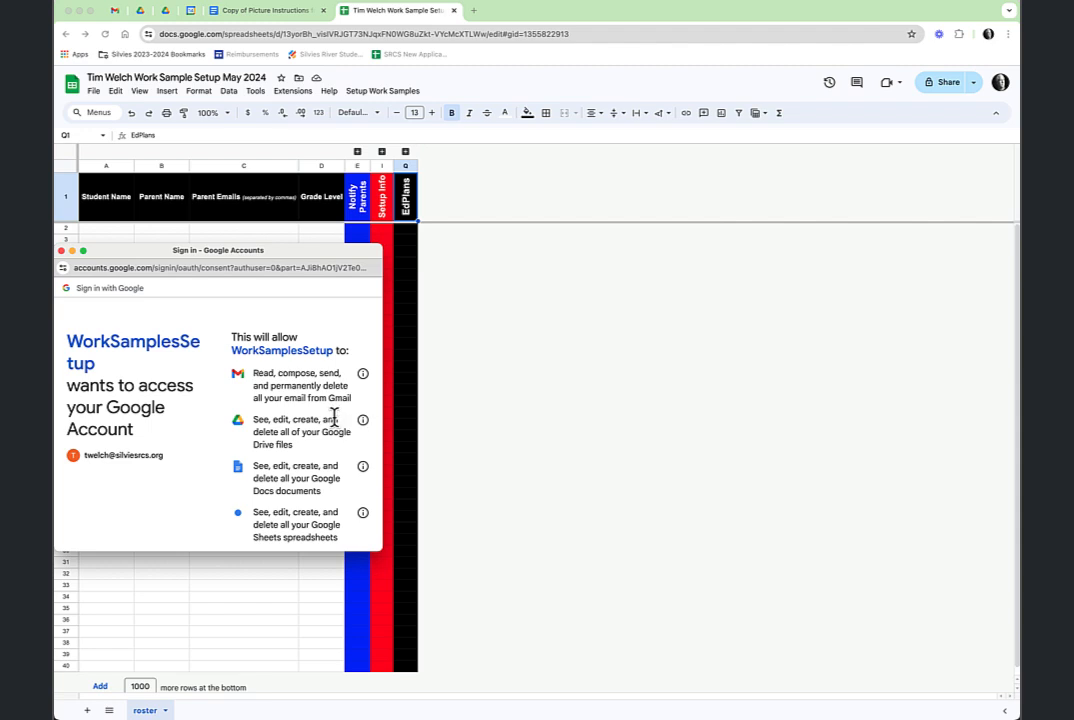
scroll(334, 418, "down", 5)
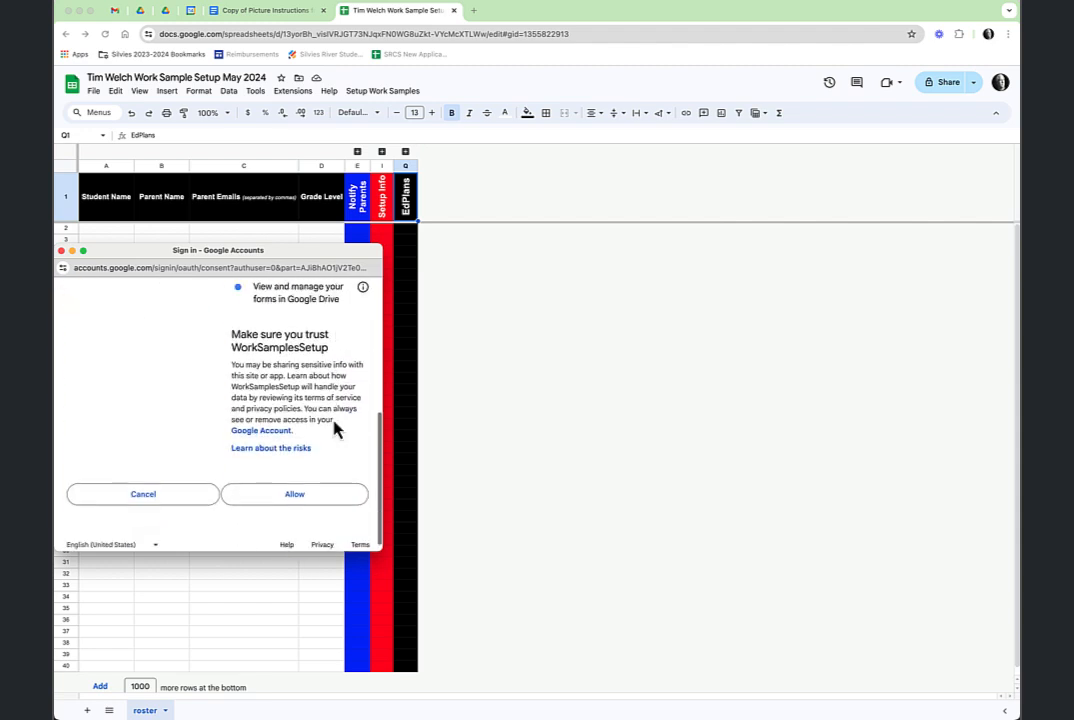
left_click(295, 484)
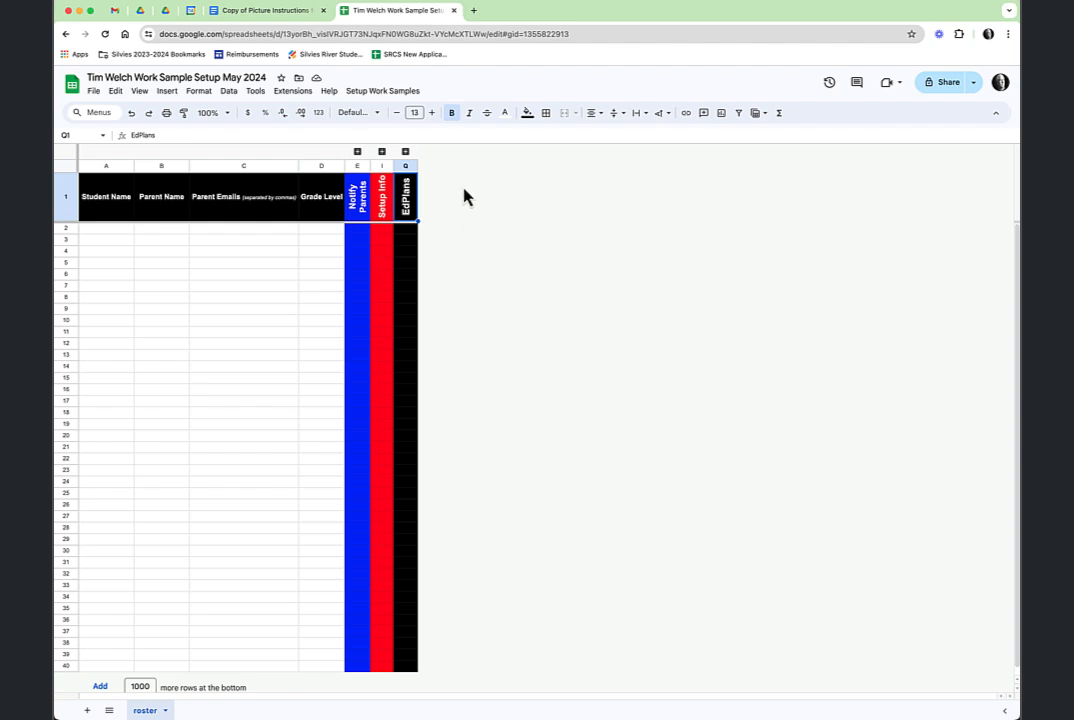
Rerun Setup Work Samples > Create Work Samples Folder in Drive with the authorized script.
left_click(384, 95)
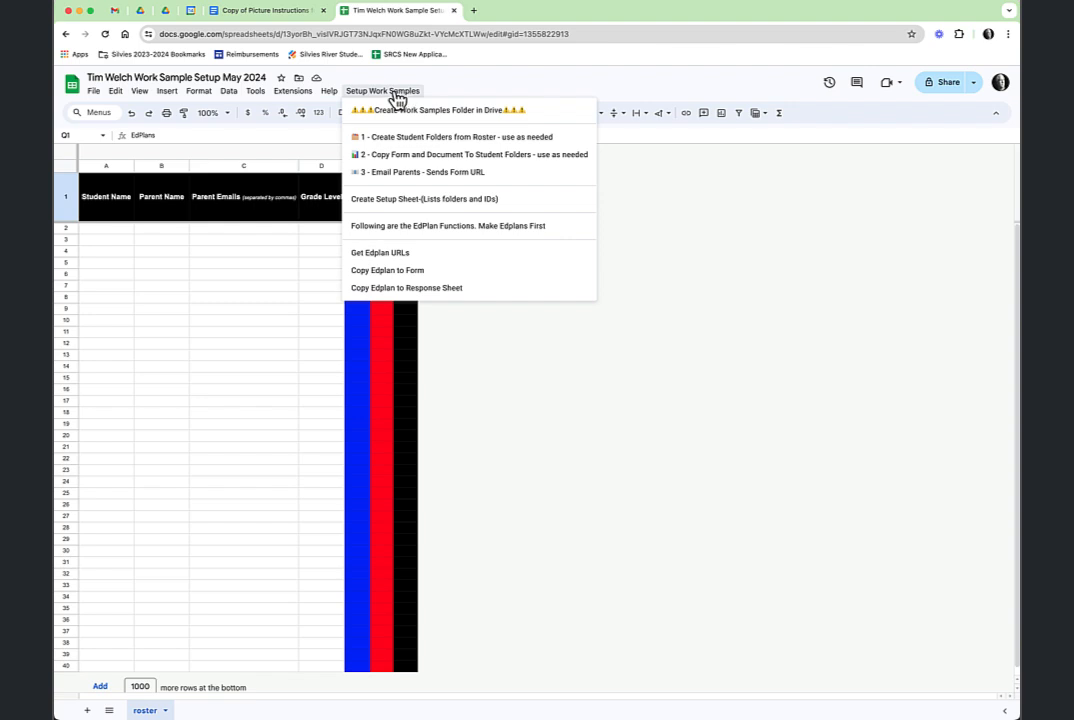
left_click(410, 112)
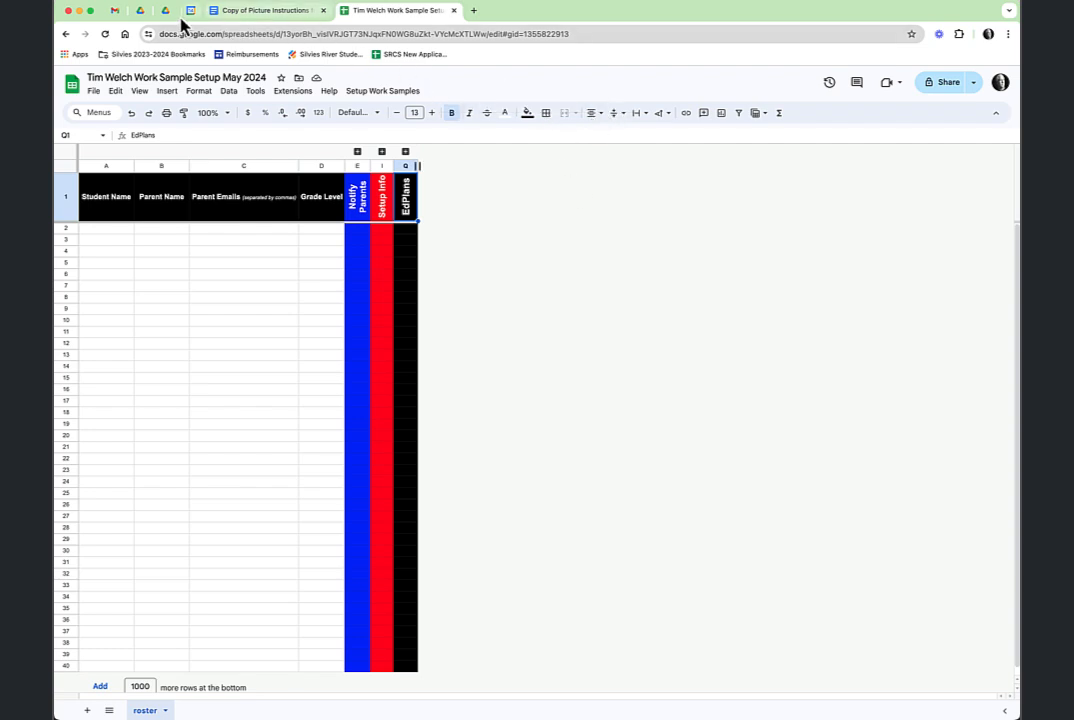
Reload Drive, open the 2024-2025 Silvies Work Sample System folder, then return to the spreadsheet.
left_click(141, 13)
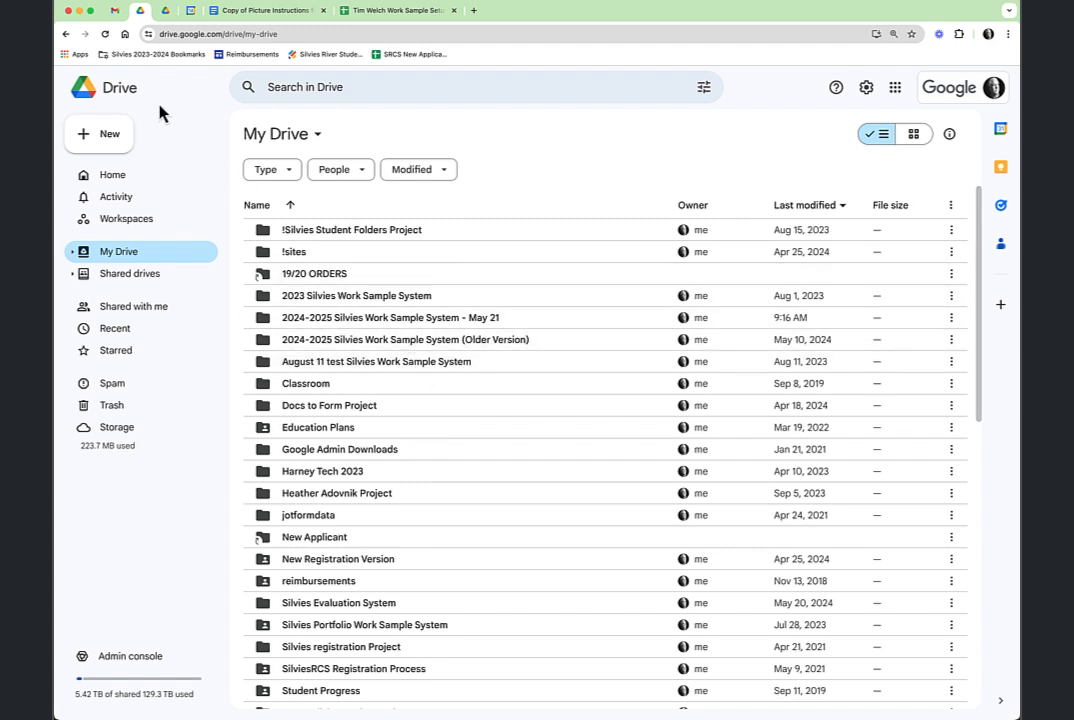
left_click(105, 34)
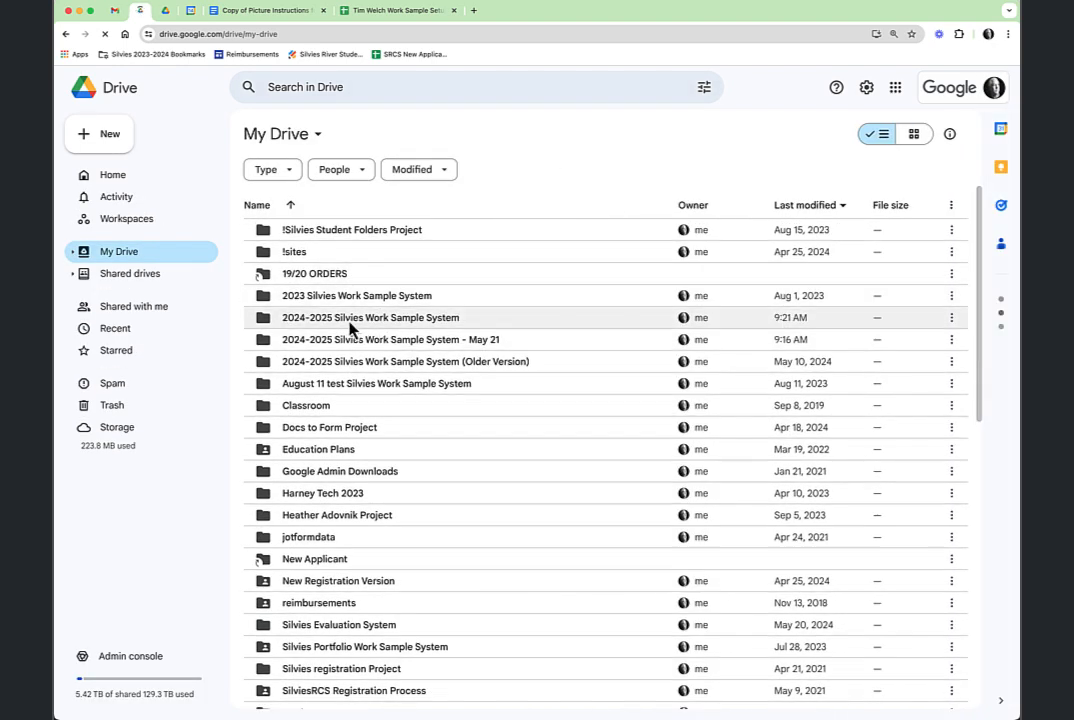
left_click(411, 325)
double_click(411, 321)
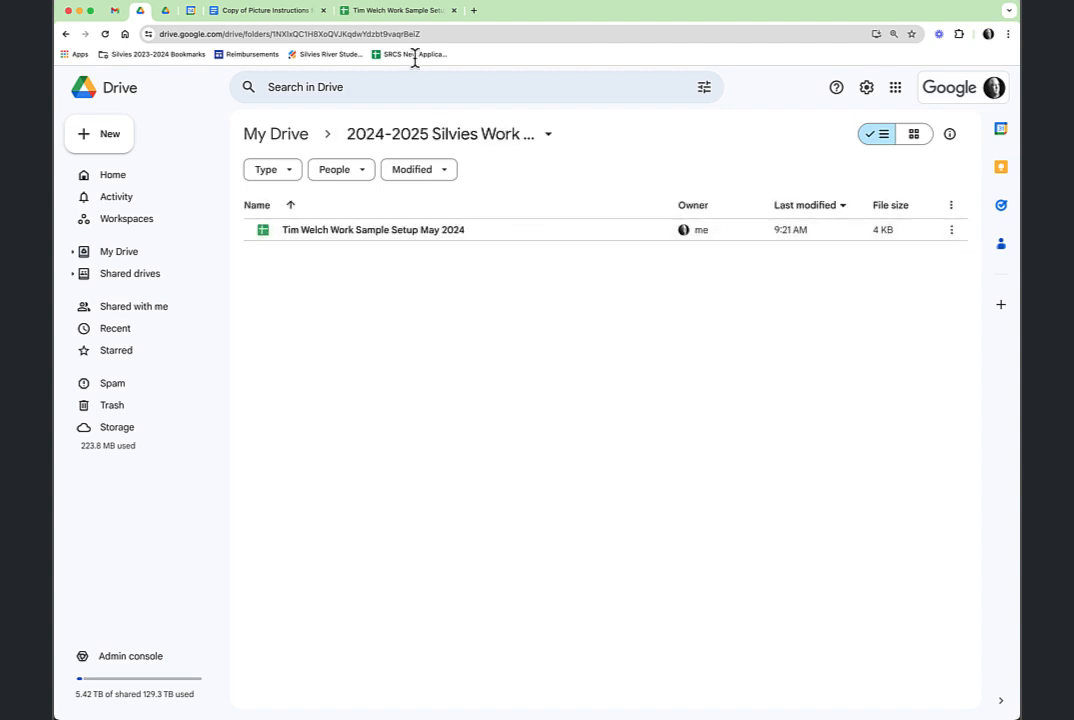
left_click(392, 12)
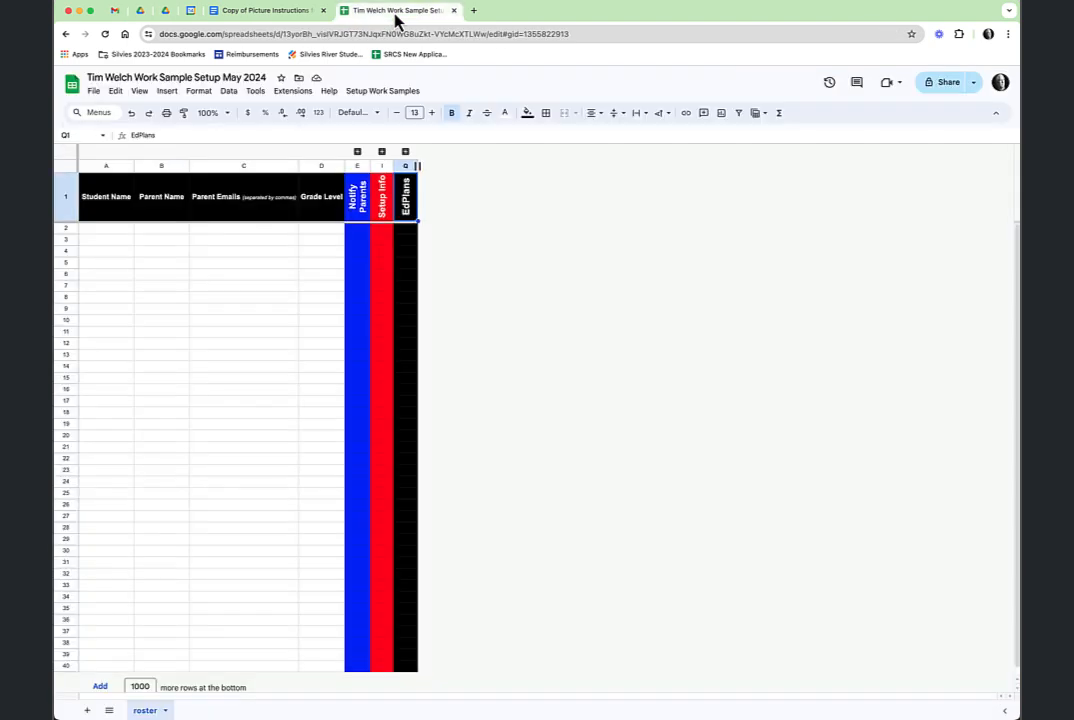
Paste the two copied student rows into the roster starting at cell A2.
left_click(390, 94)
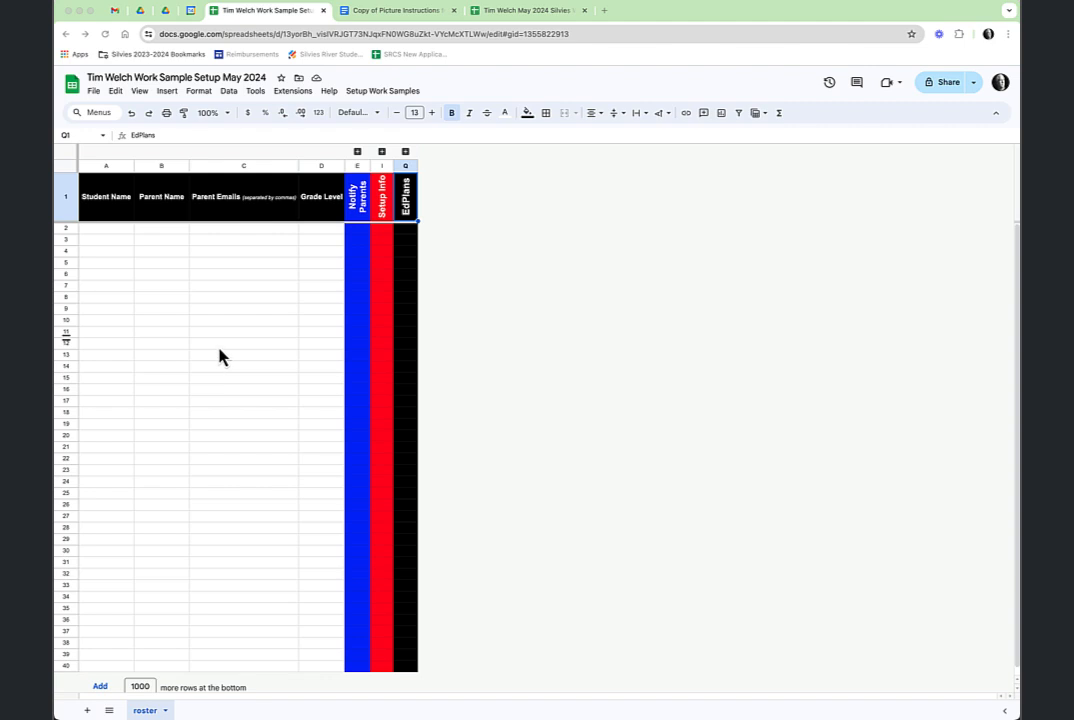
left_click(123, 231)
key("super+v")
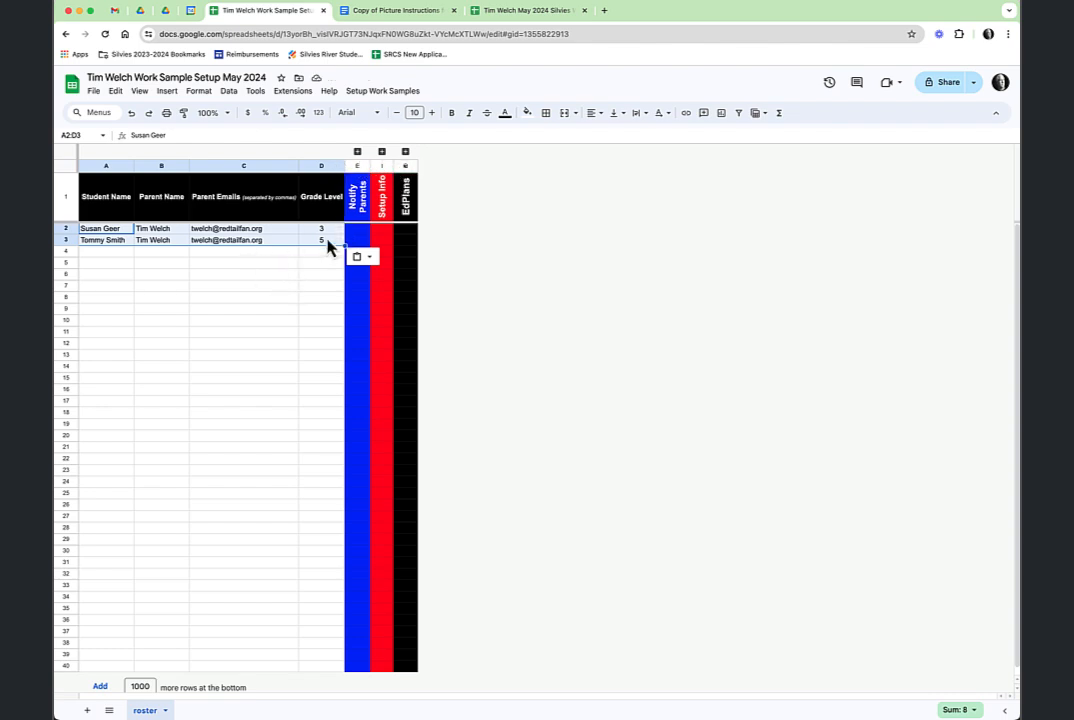
Expand and re-collapse columns F:H, then expand the Setup Info columns J:P.
left_click(357, 152)
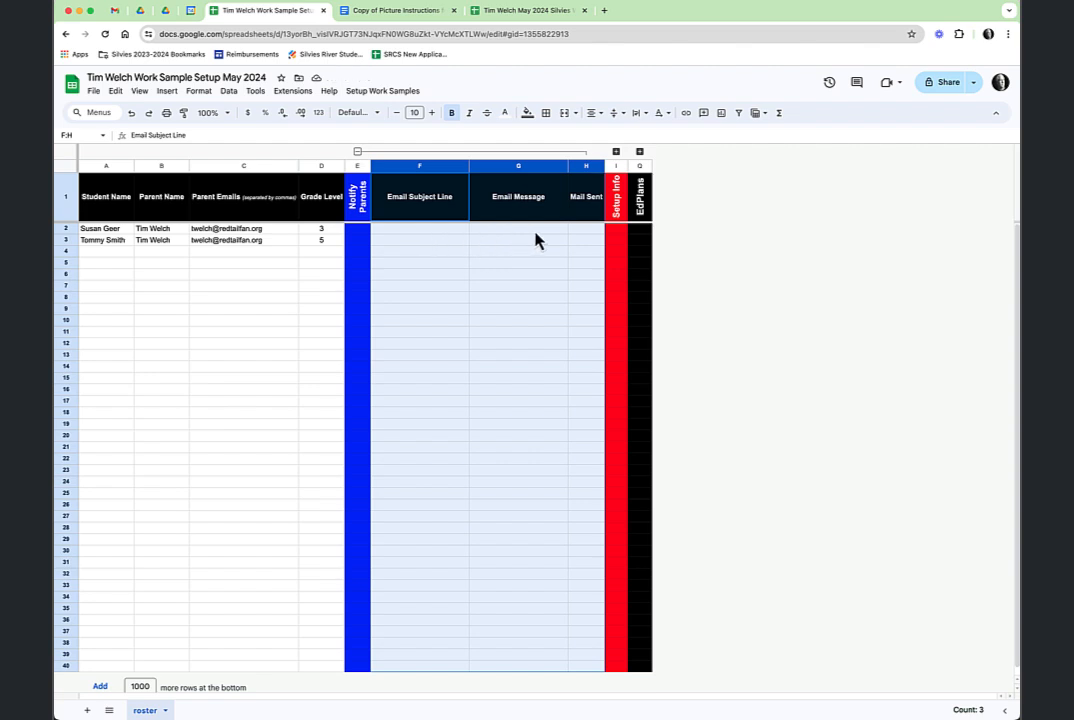
left_click(357, 152)
left_click(381, 152)
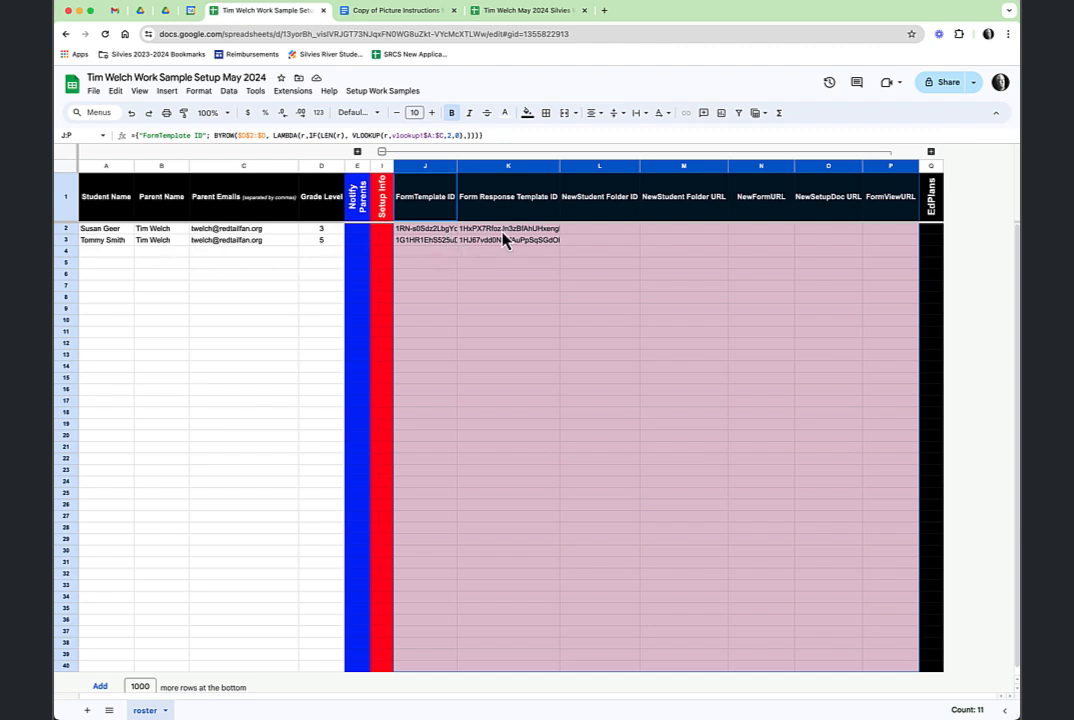
Run '1 - Create Student Folders from Roster', then '2 - Copy Form and Document To Student Folders'.
left_click(383, 94)
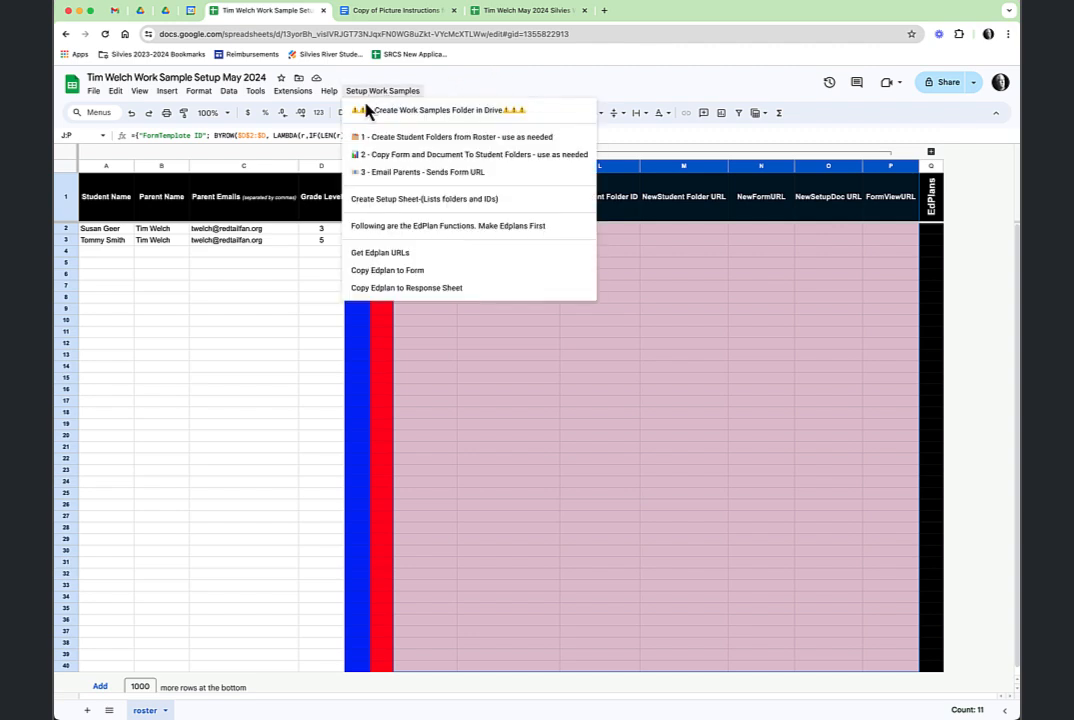
left_click(424, 138)
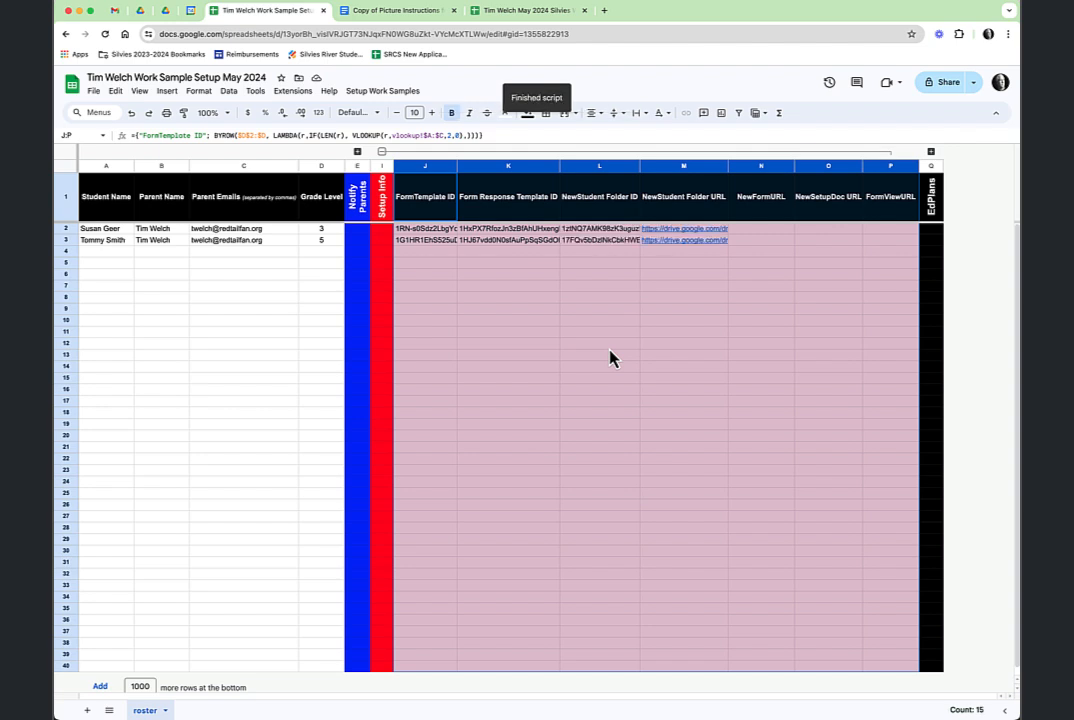
mouse_move(688, 236)
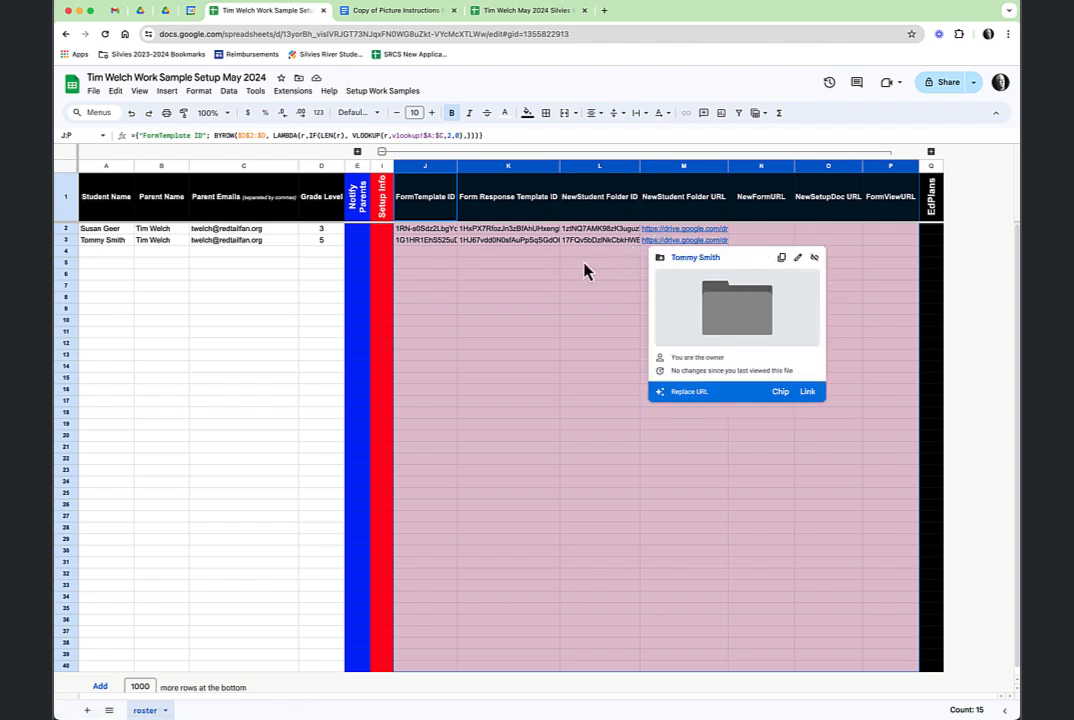
left_click(386, 93)
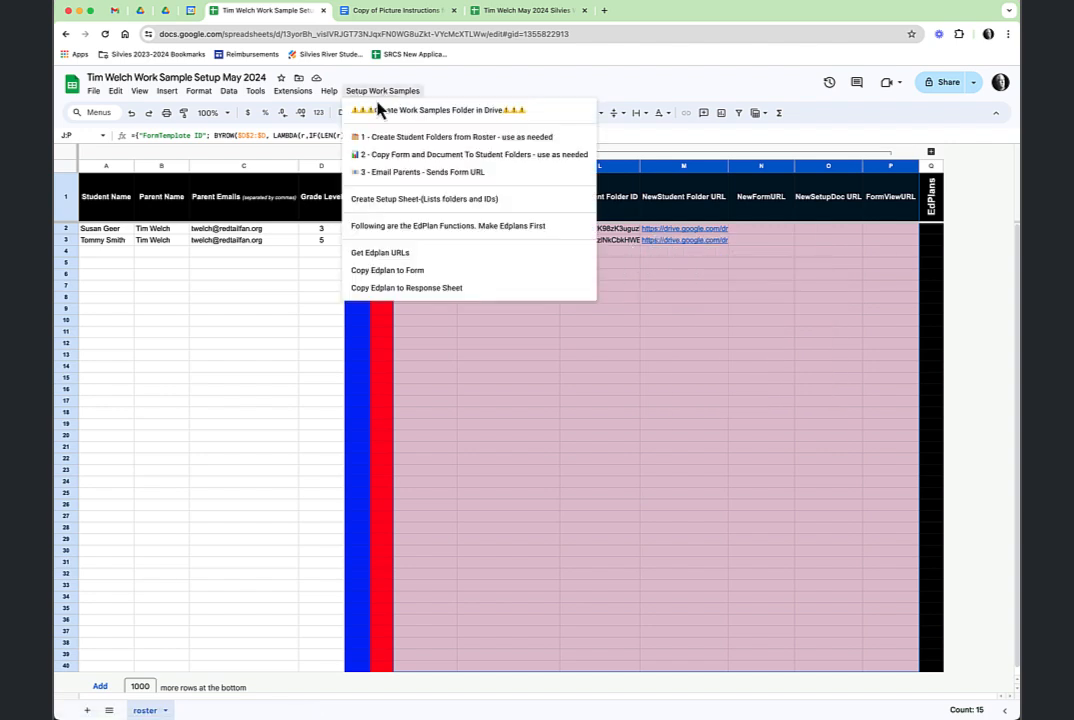
left_click(447, 162)
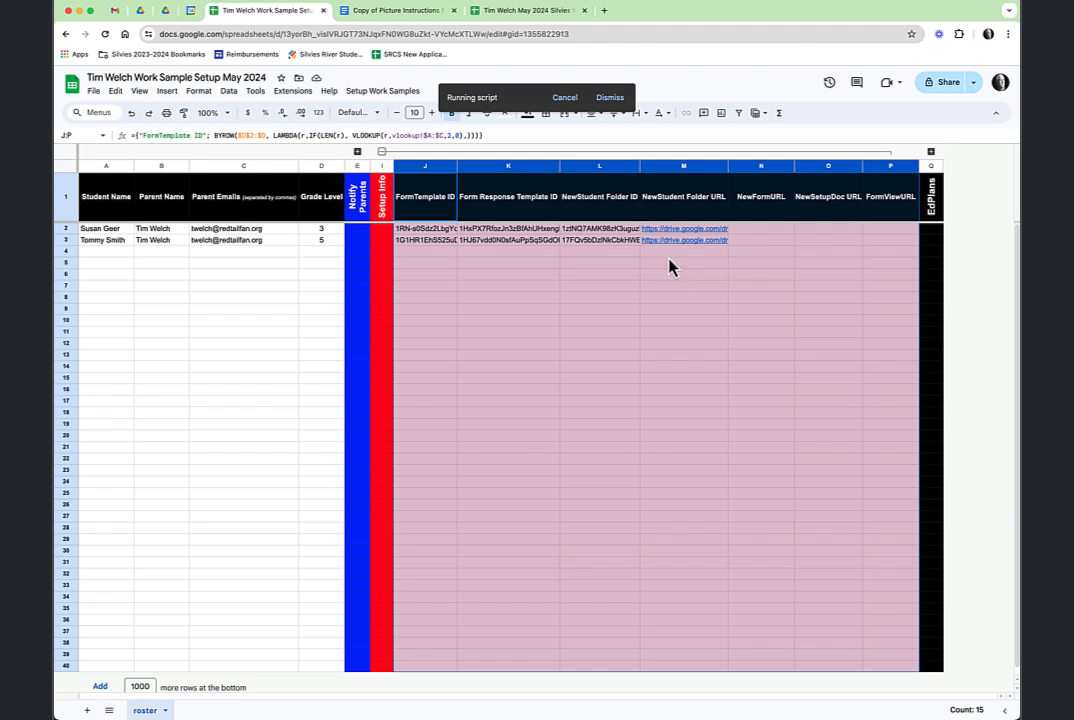
Check both student folders in 2024-2025 Silvies Work Sample System, then return to the spreadsheet.
left_click(140, 12)
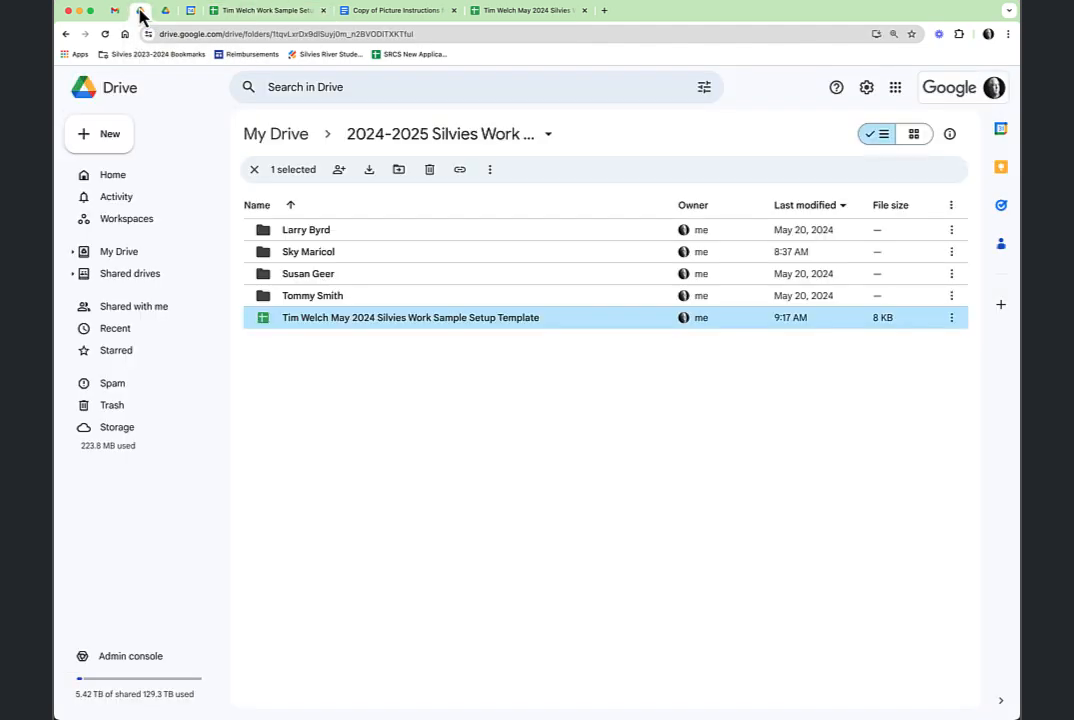
left_click(280, 135)
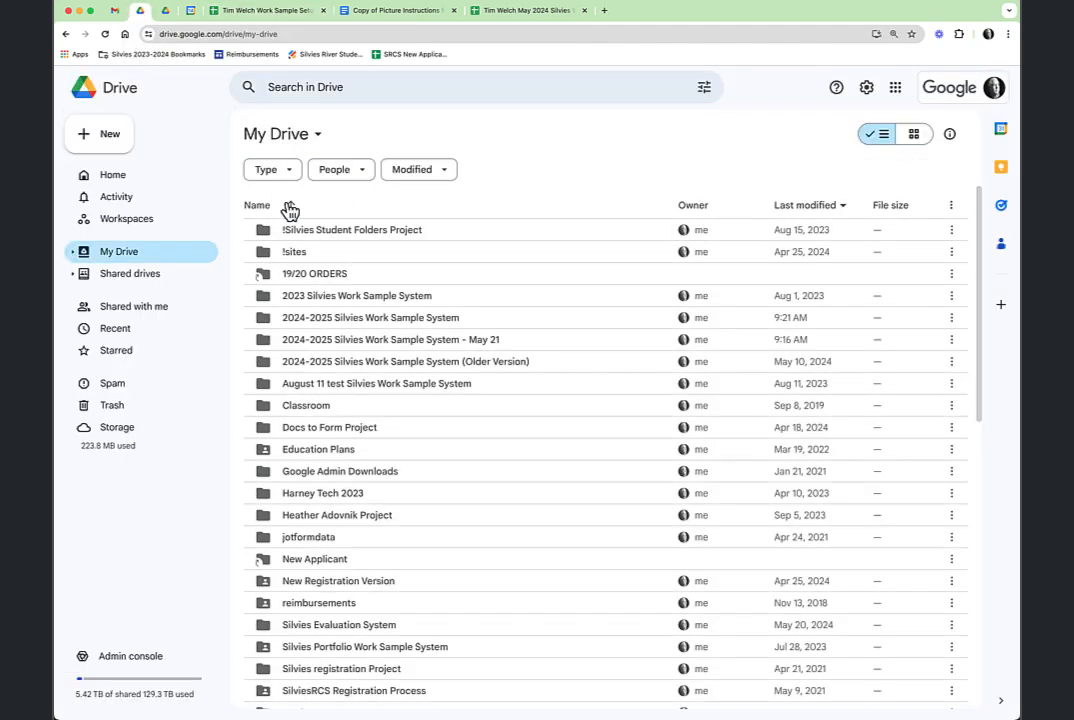
double_click(370, 318)
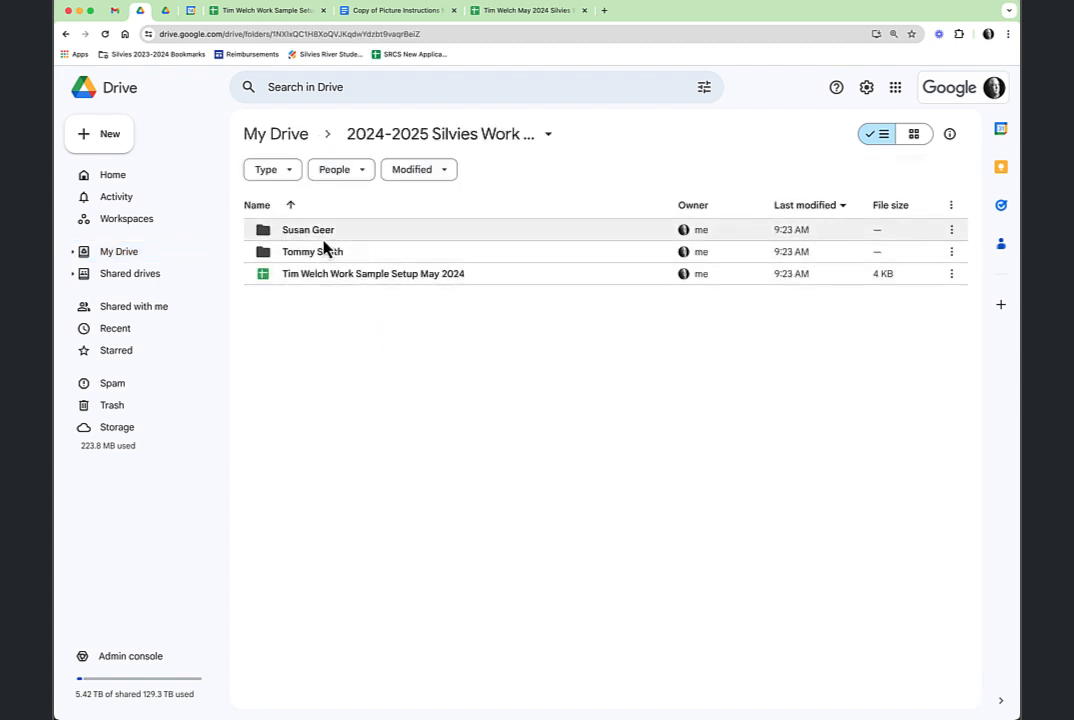
double_click(311, 240)
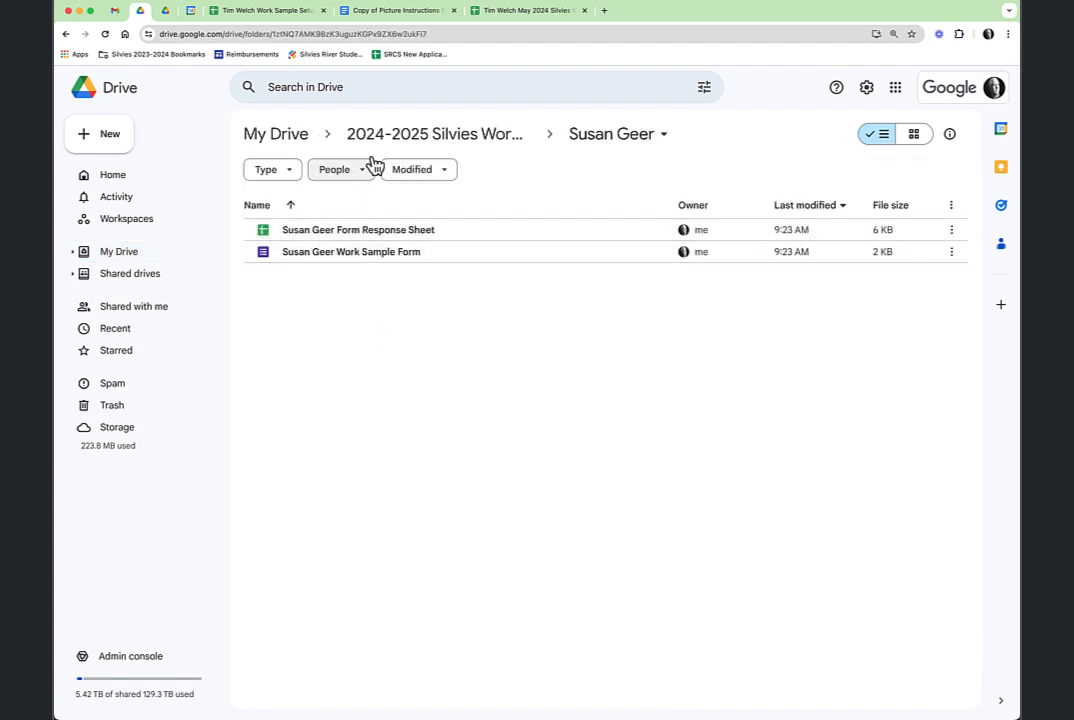
left_click(420, 140)
double_click(320, 253)
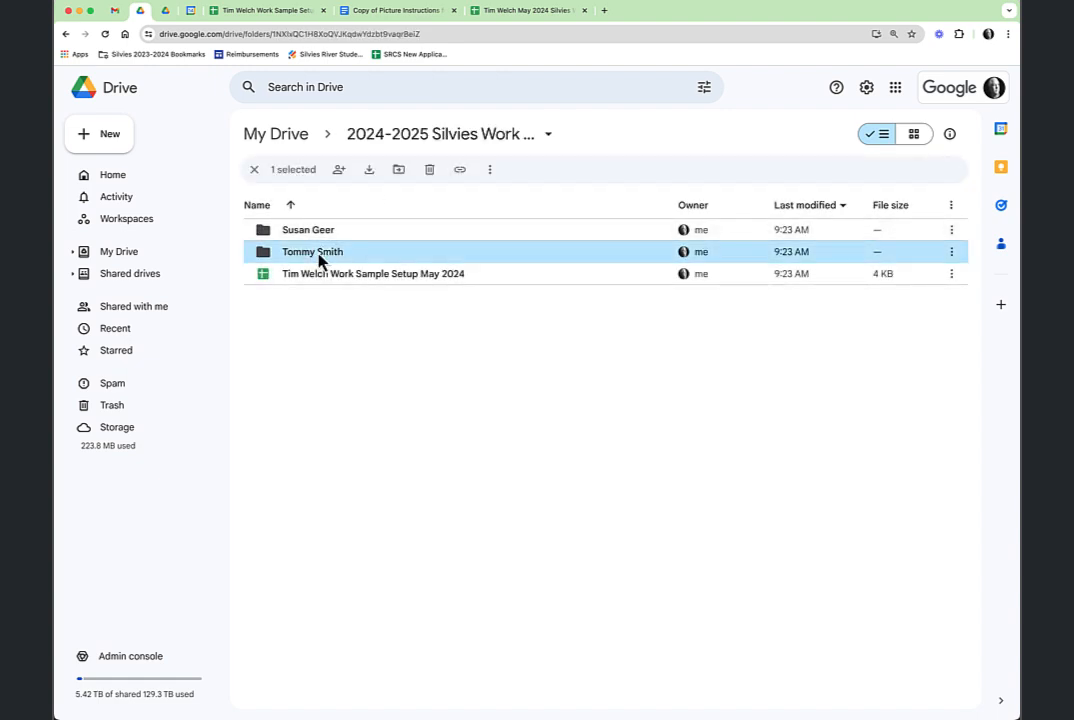
left_click(475, 139)
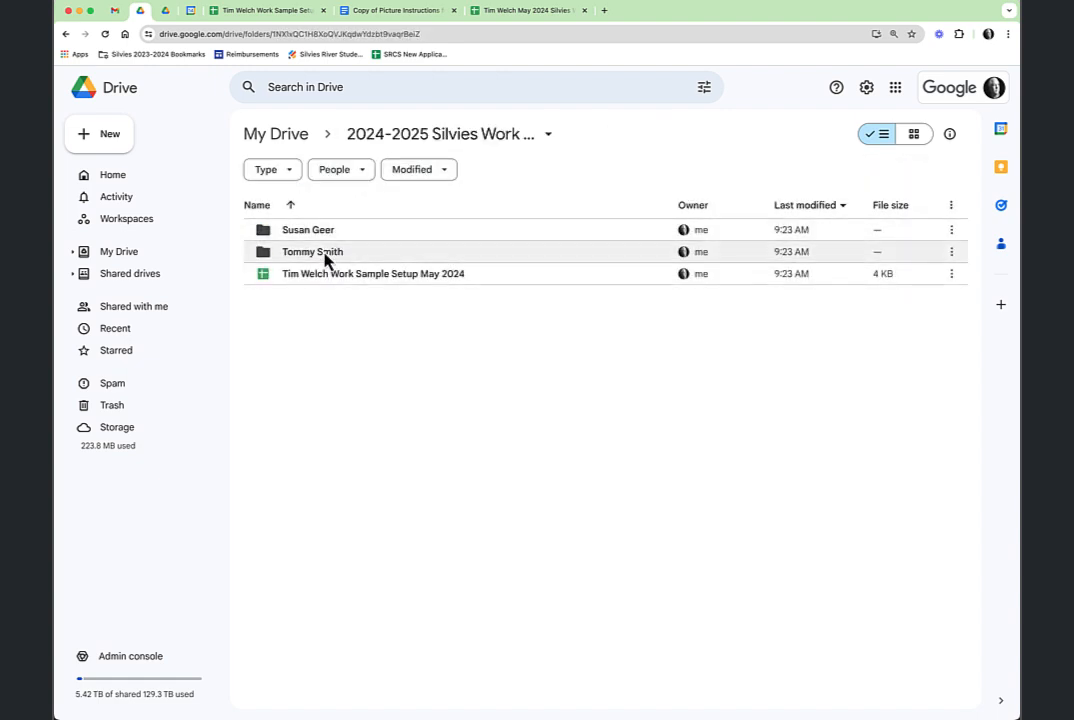
left_click(527, 12)
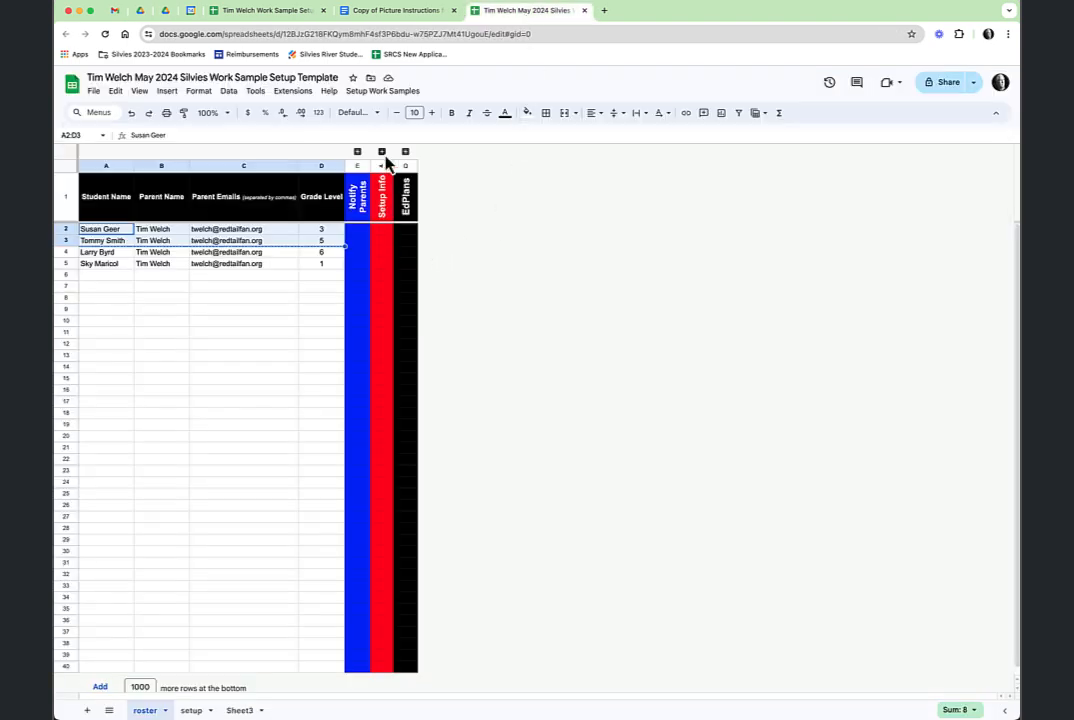
Return to the Work Sample Setup May 2024 spreadsheet and open the Setup Work Samples menu.
left_click(280, 12)
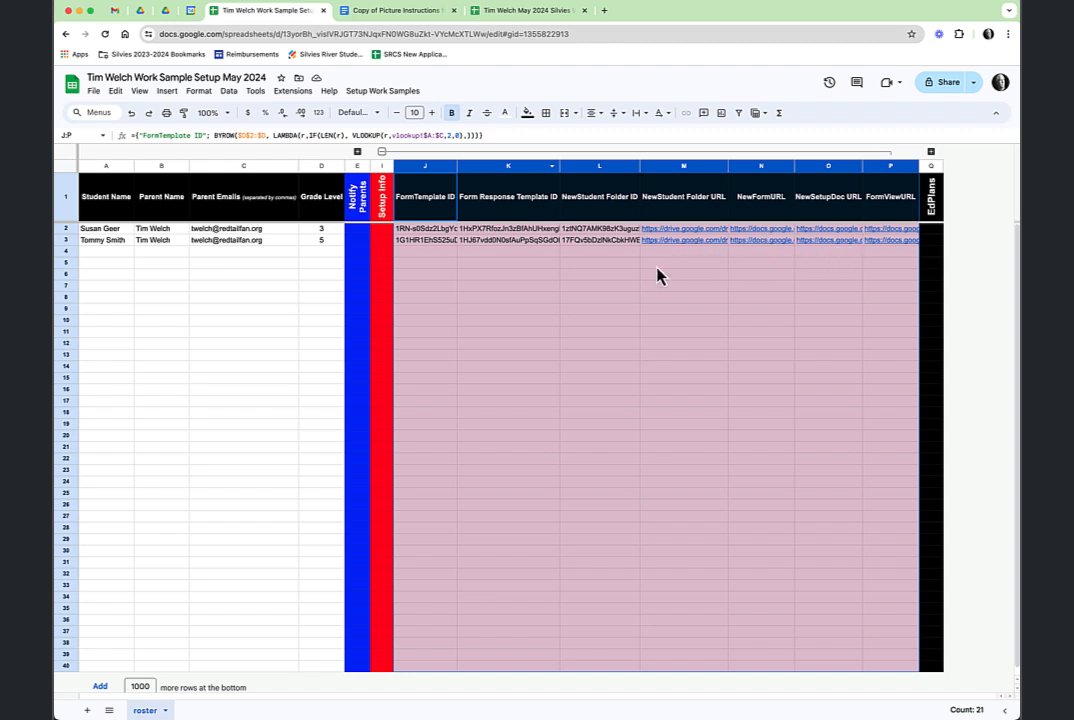
left_click(405, 96)
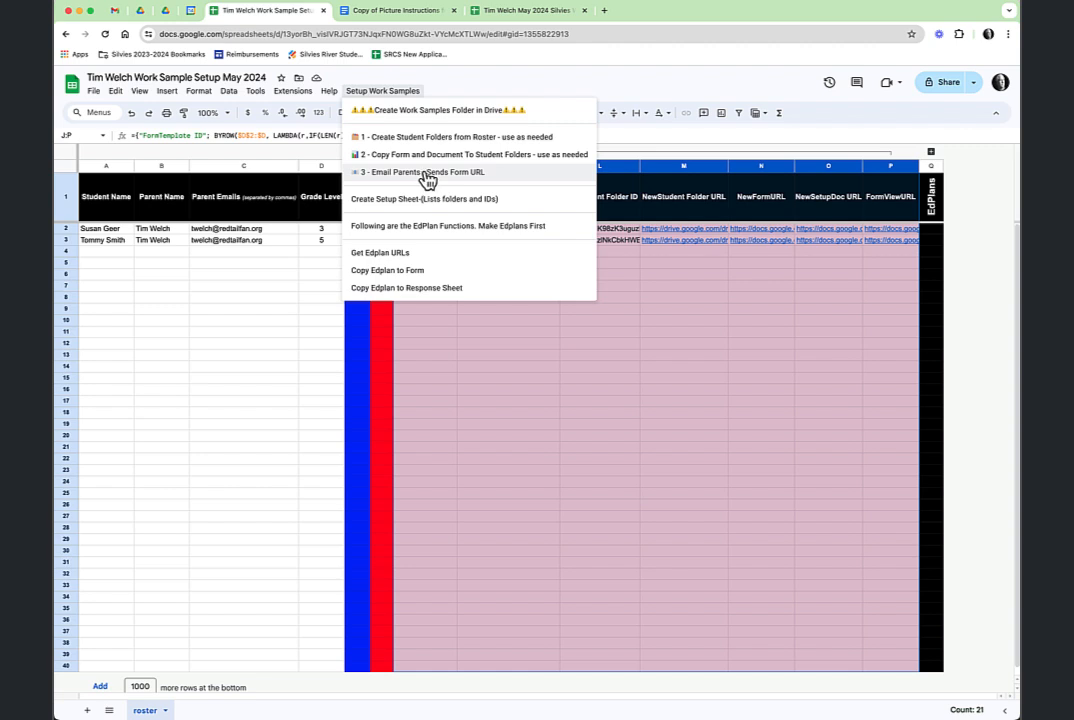
left_click(725, 321)
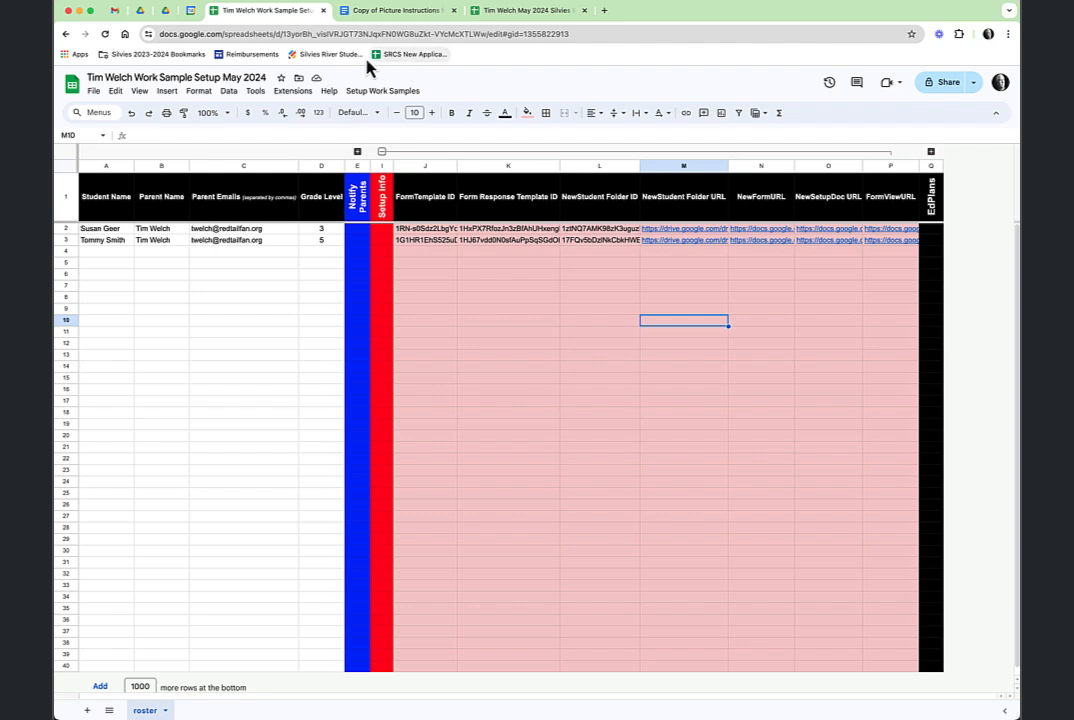
left_click(397, 15)
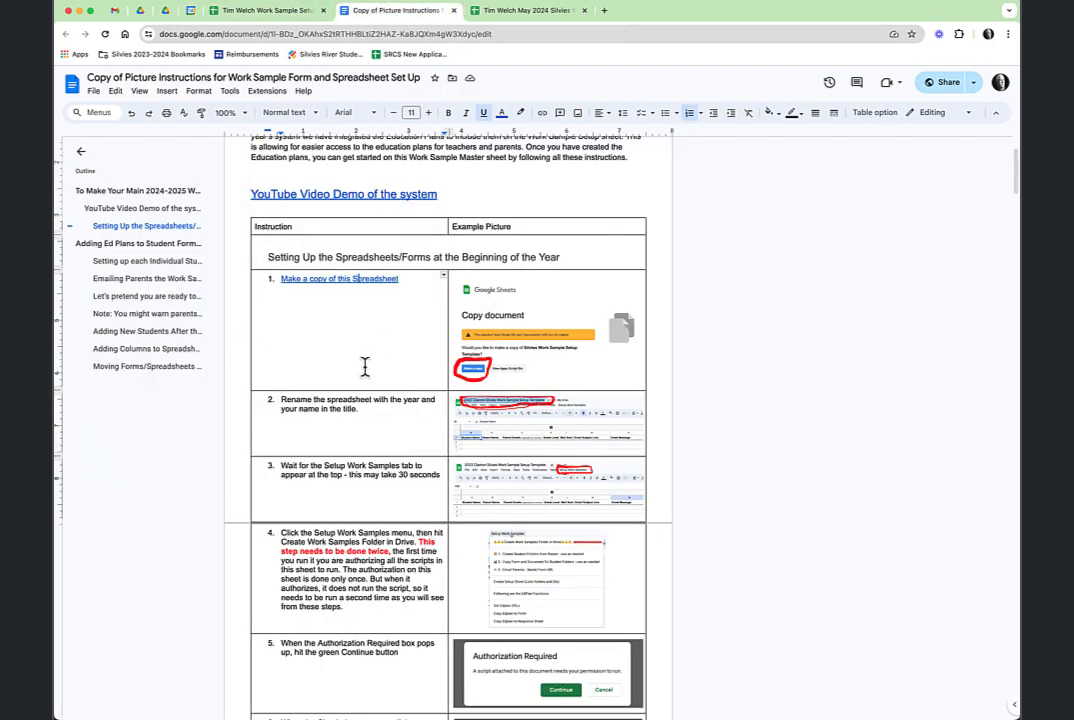
scroll(469, 383, "down", 2)
scroll(469, 383, "down", 9)
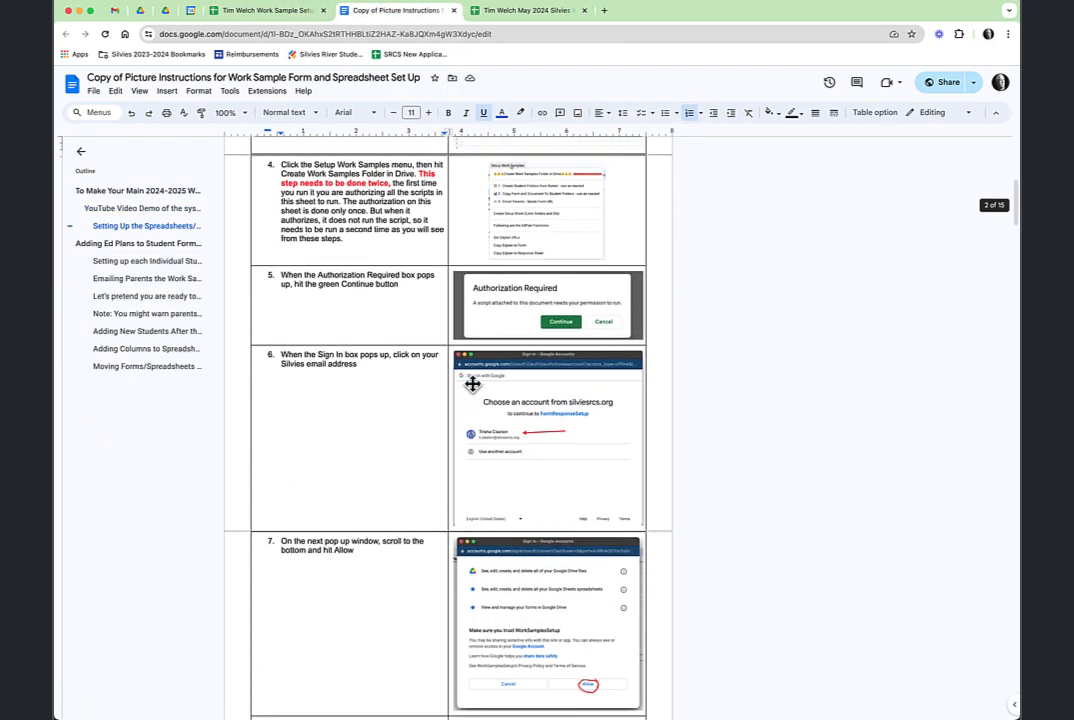
scroll(470, 381, "down", 1)
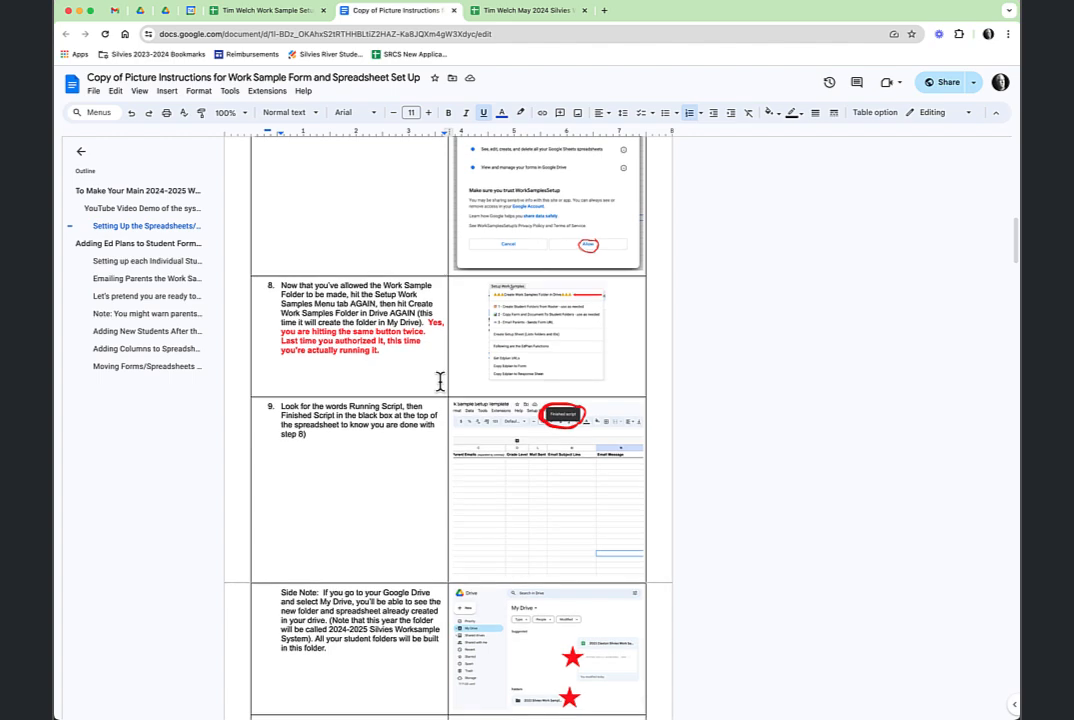
scroll(425, 415, "down", 2)
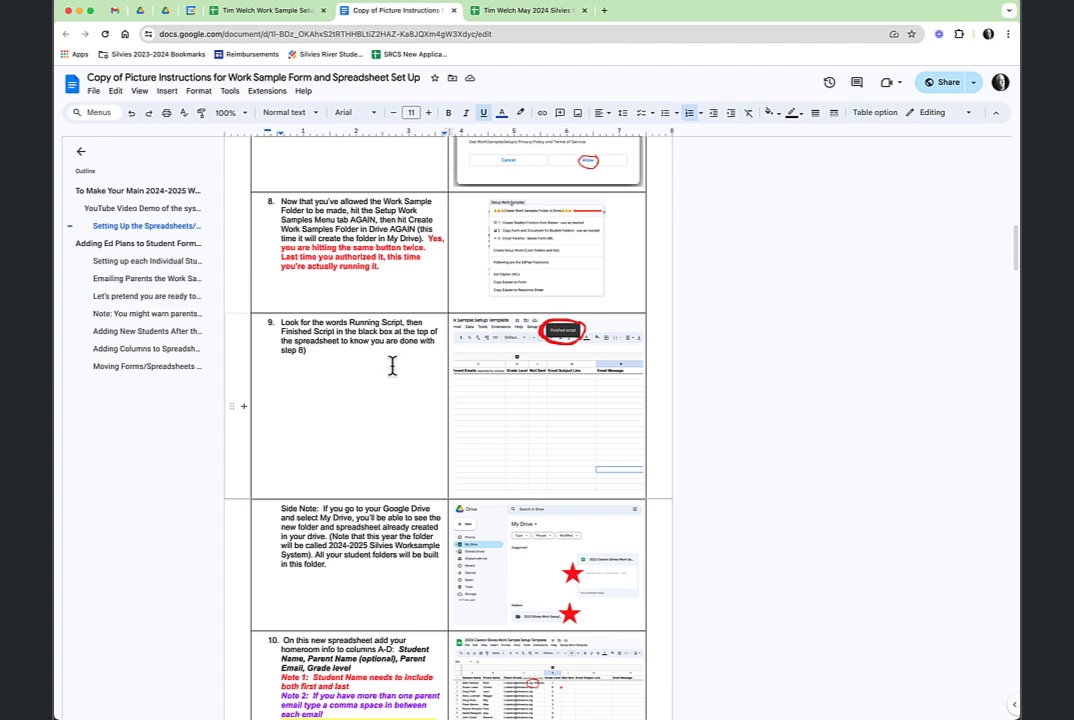
scroll(393, 365, "down", 1)
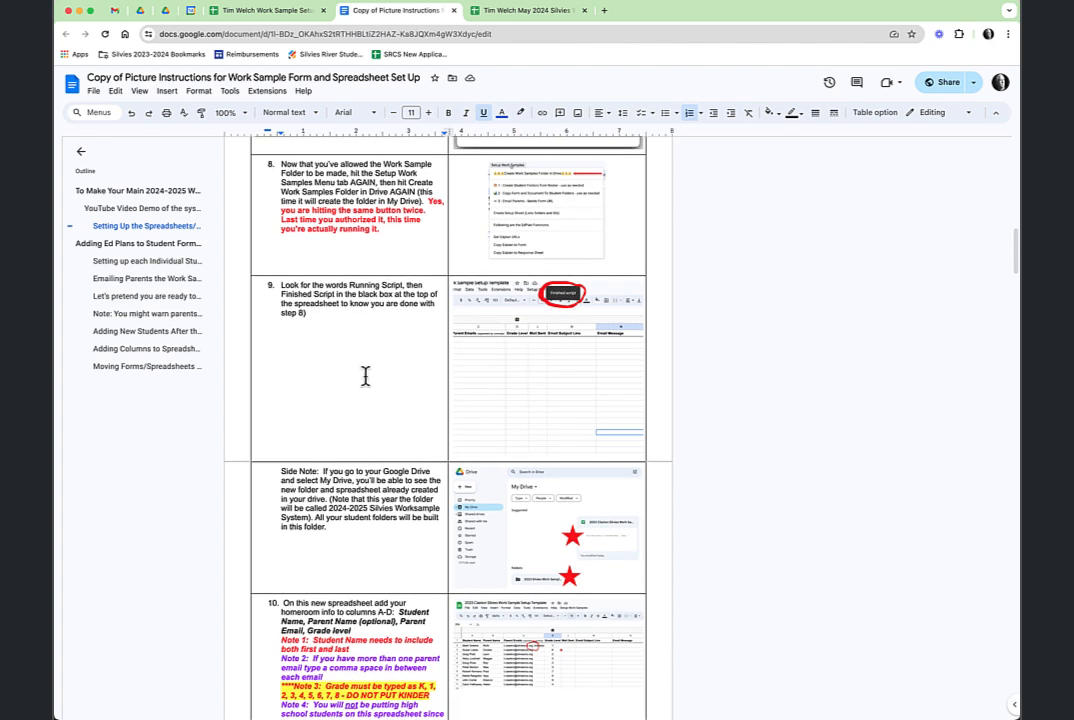
scroll(364, 376, "down", 3)
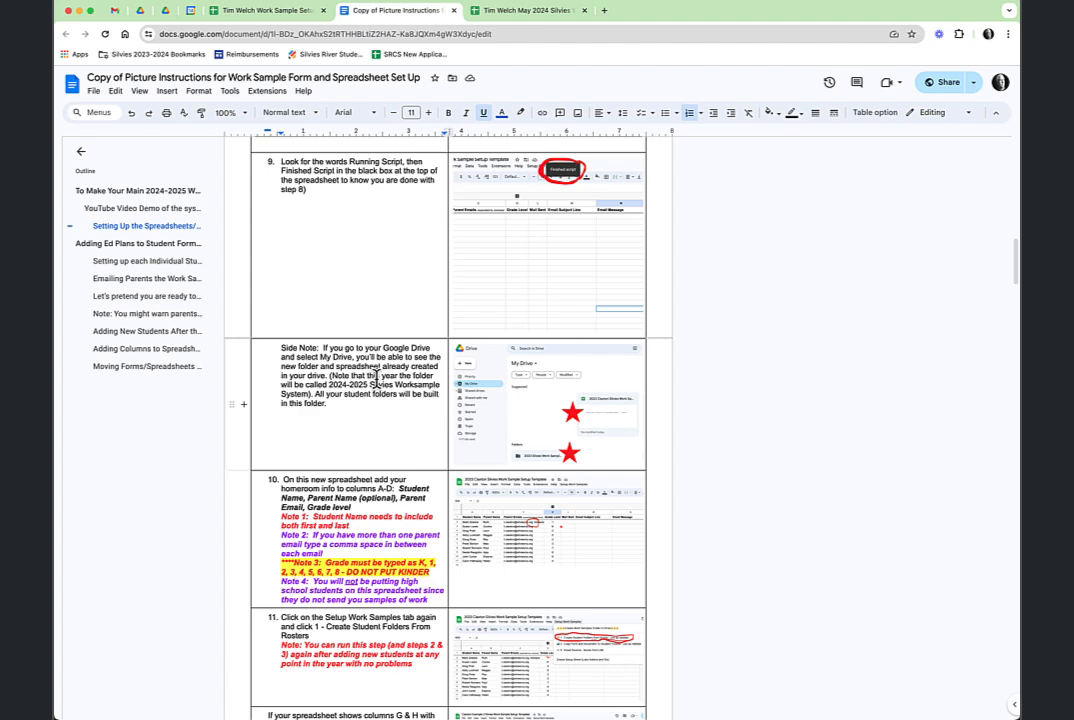
scroll(376, 374, "down", 2)
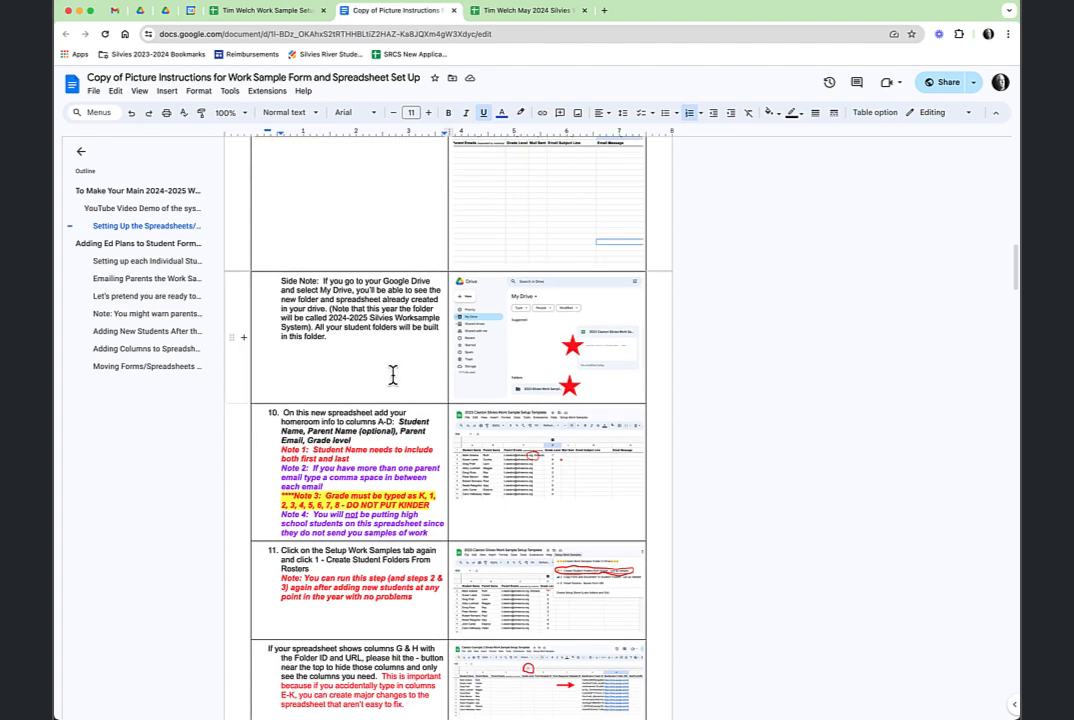
scroll(397, 374, "down", 6)
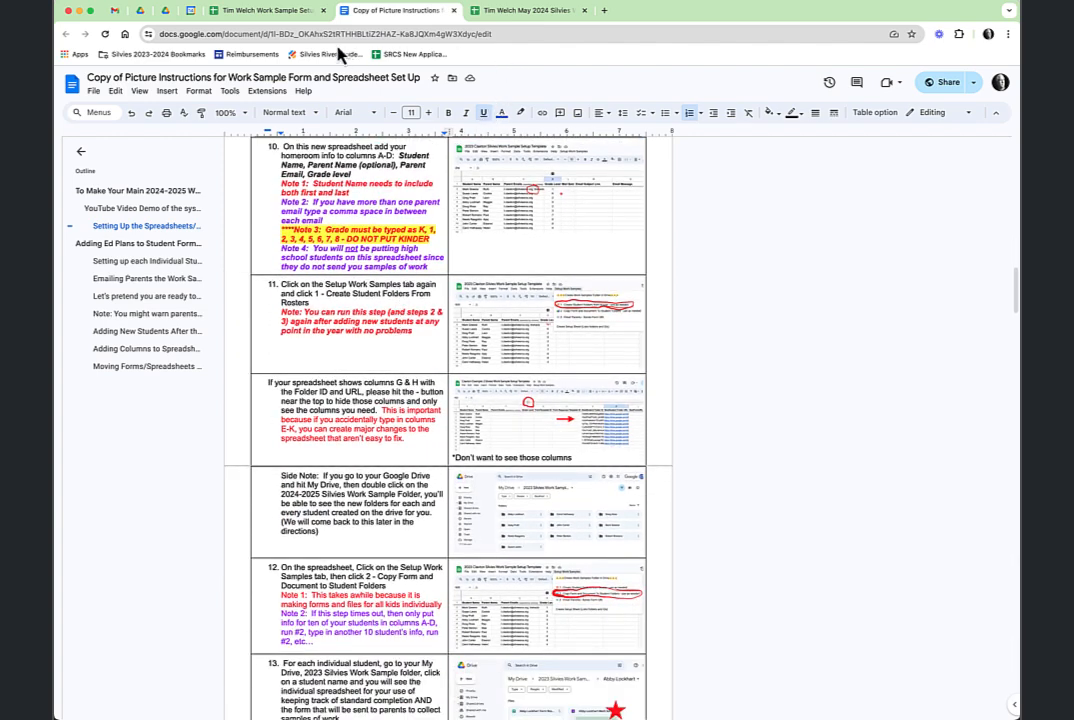
left_click(290, 12)
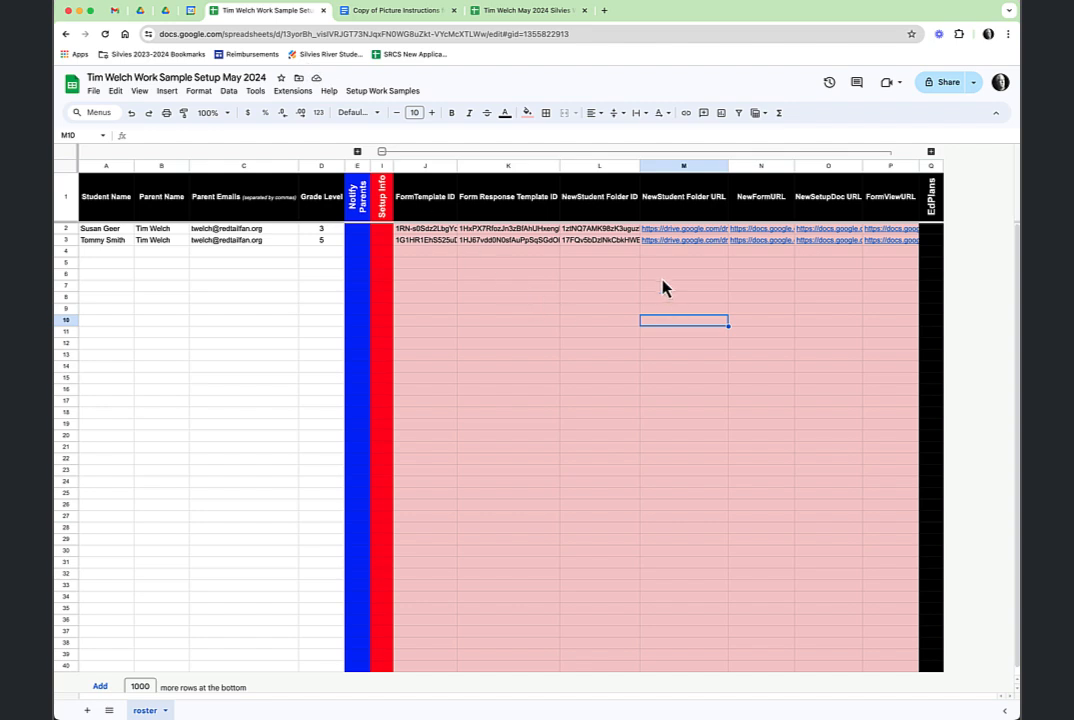
left_click(145, 20)
double_click(321, 238)
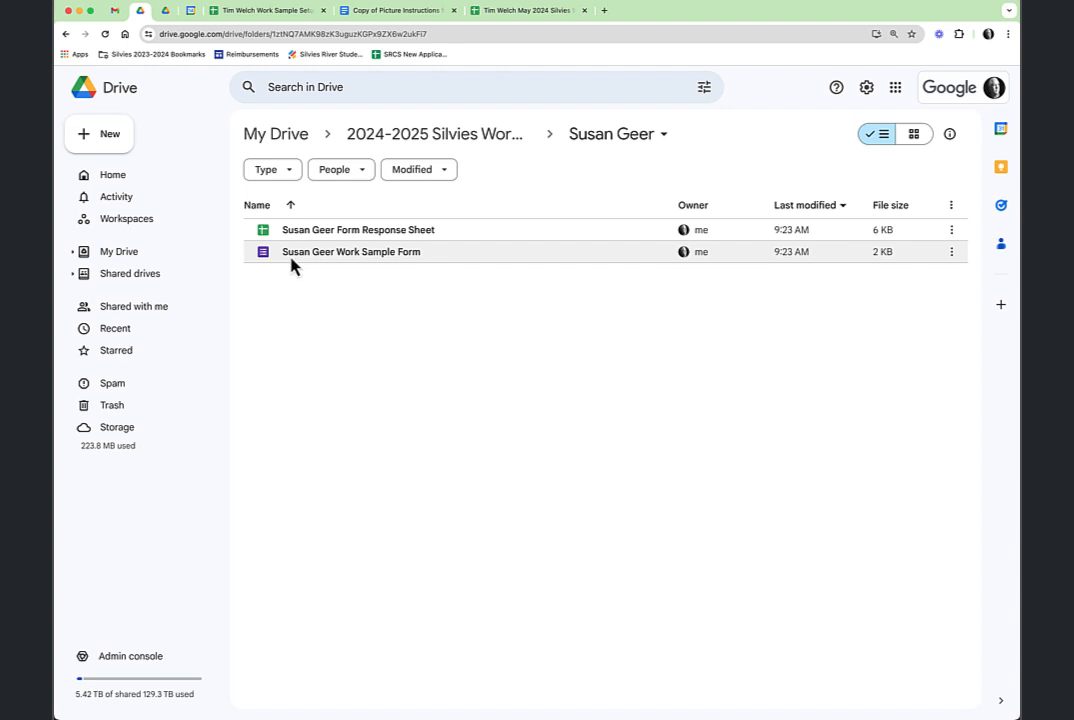
left_click(260, 13)
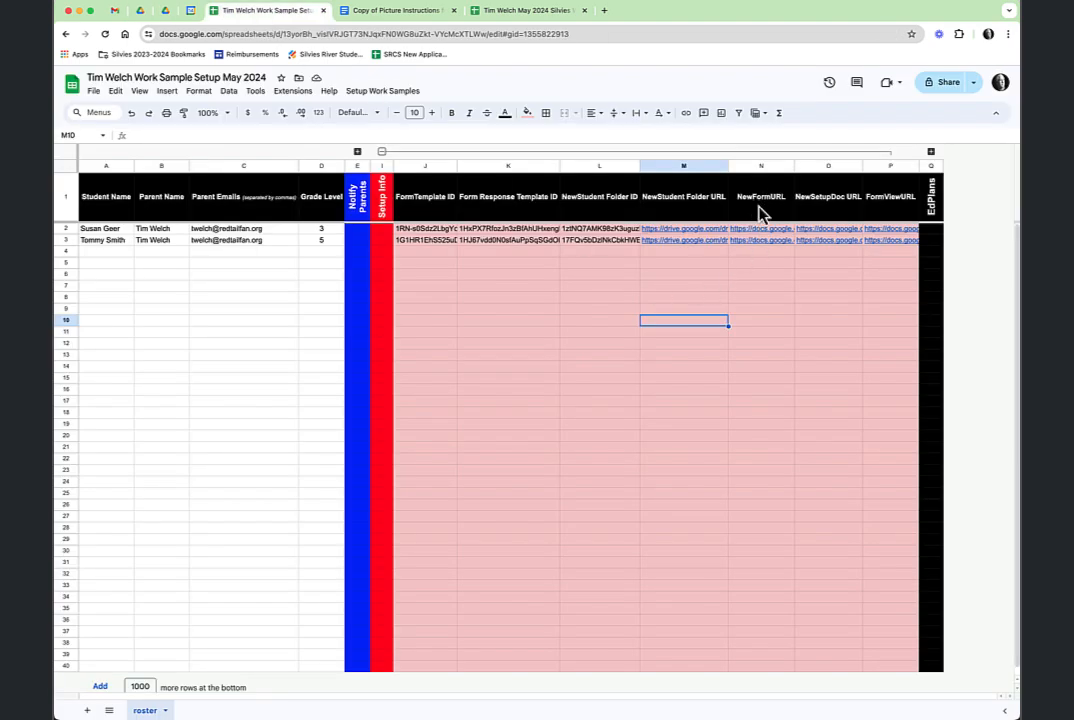
mouse_move(765, 240)
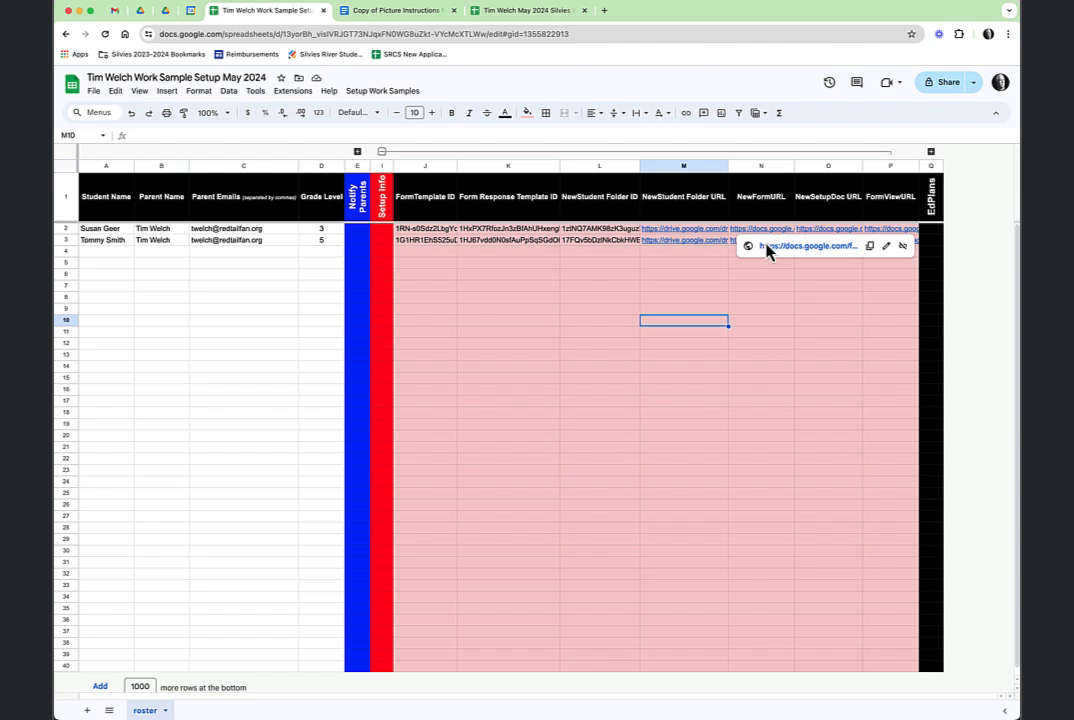
Open the first student's new work sample form, restore its missing File Upload folder, and return to the setup sheet.
left_click(770, 247)
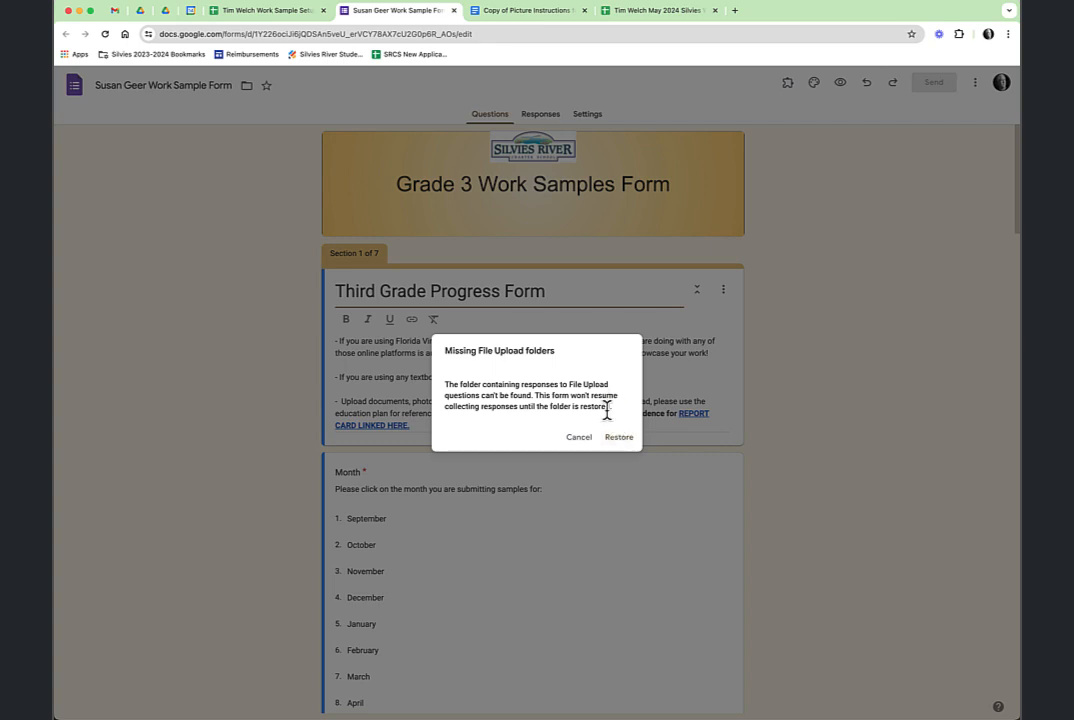
left_click(618, 438)
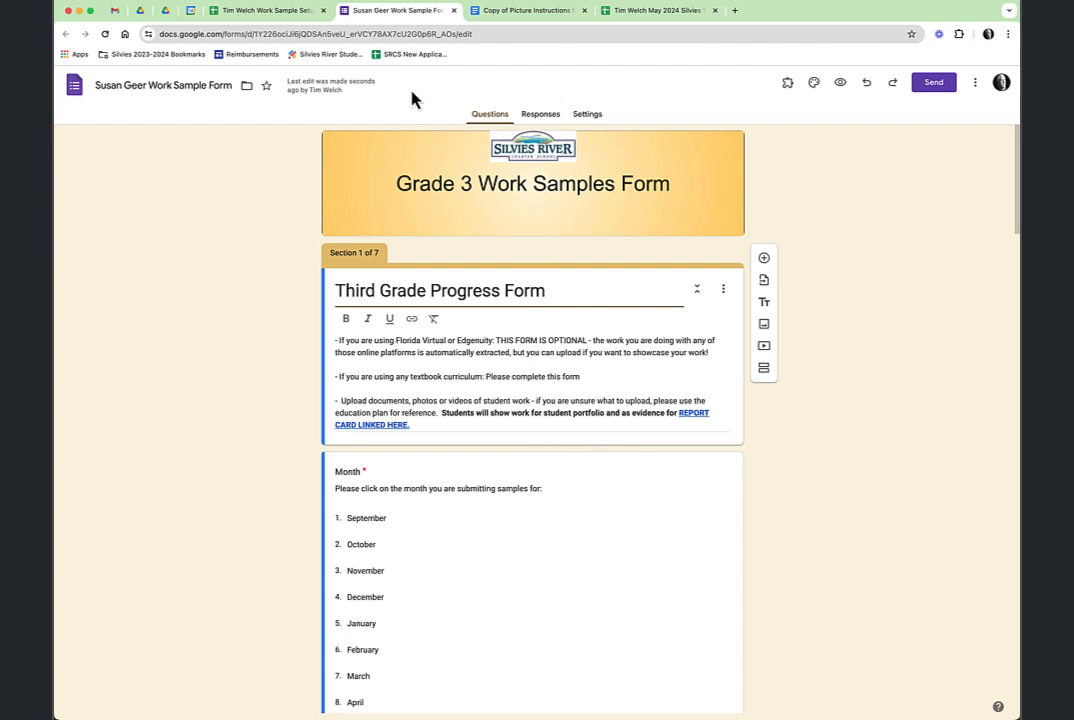
left_click(235, 12)
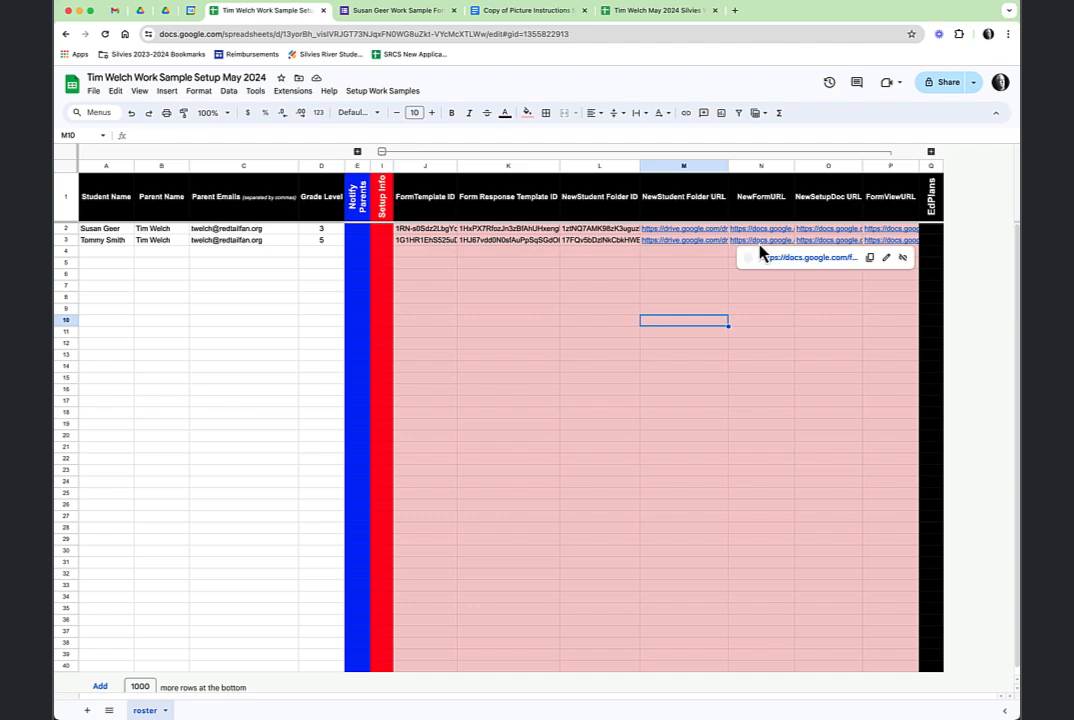
Open the fifth-grader's form from row 3, restore its File Upload folders, and move Picture Instructions to second tab.
left_click(770, 266)
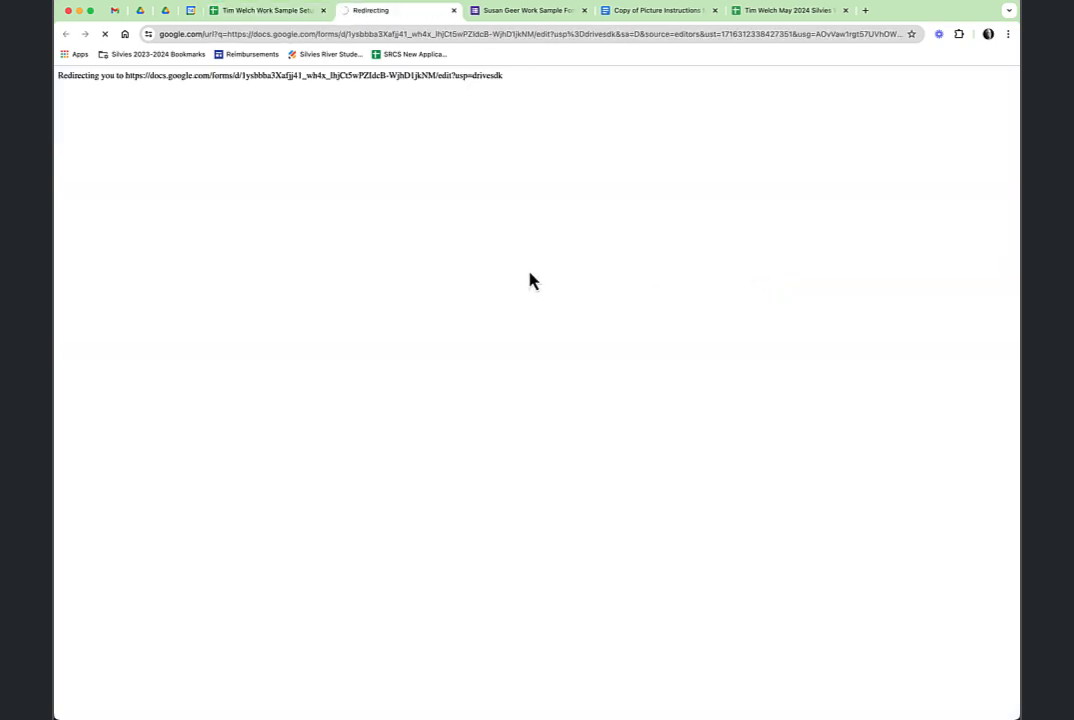
scroll(606, 497, "down", 2)
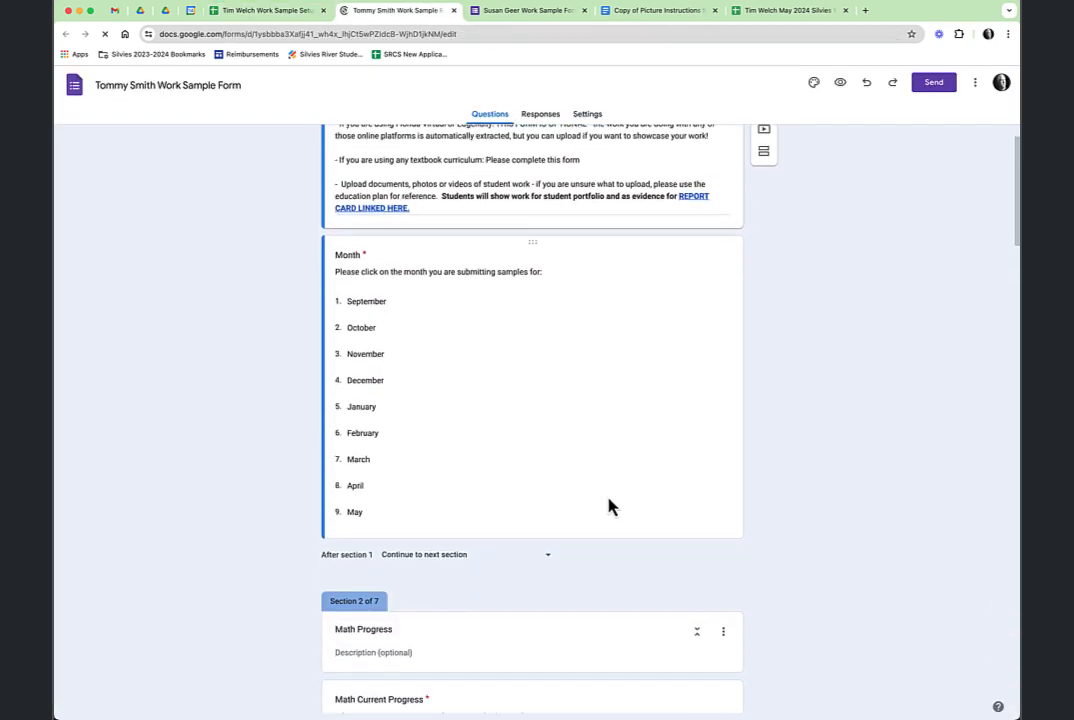
left_click(623, 445)
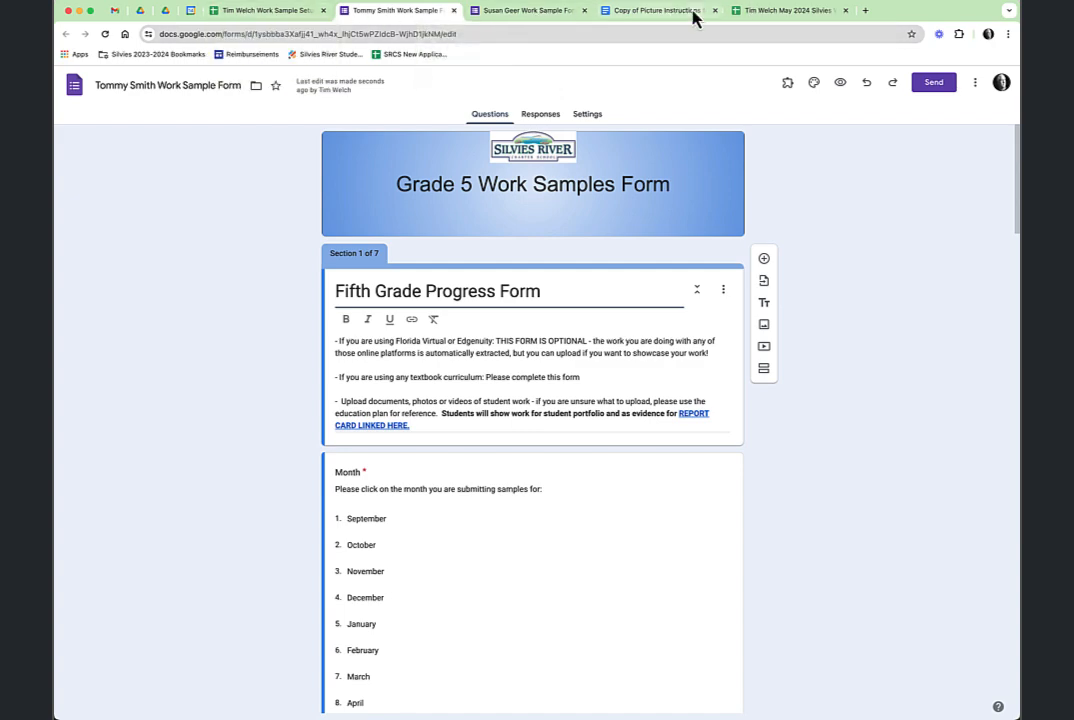
left_click_drag(670, 22, 400, 22)
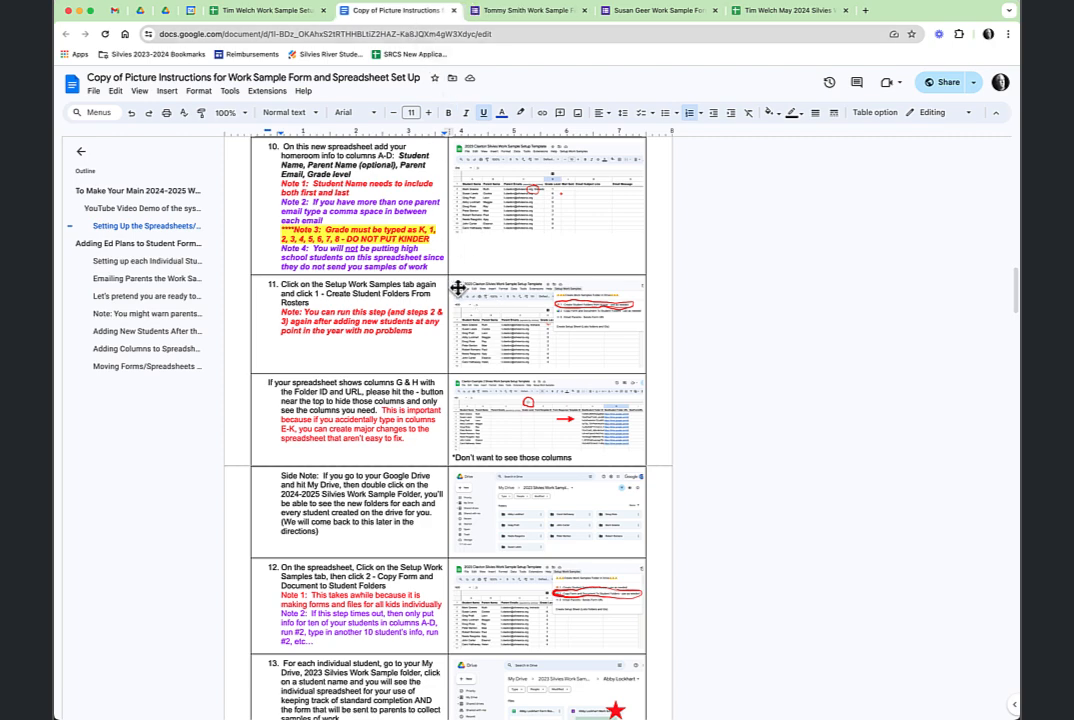
Collapse the setup sheet's J–P columns and scroll the instructions to 'Adding Ed Plans to Student Forms'.
left_click(275, 14)
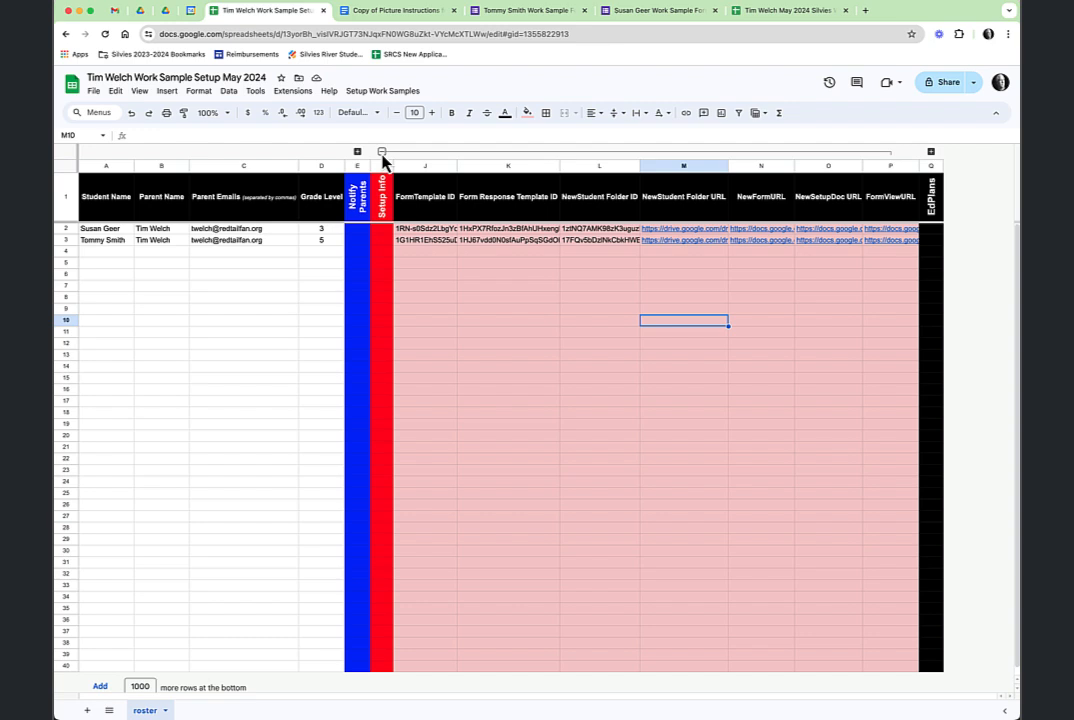
left_click(381, 153)
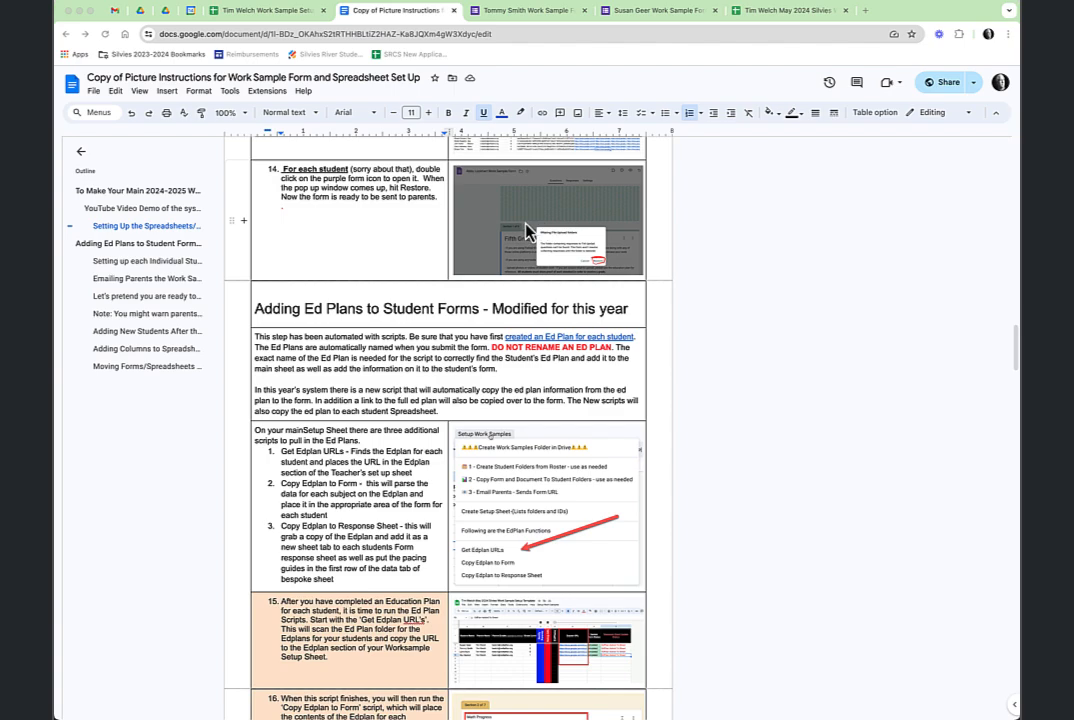
scroll(517, 246, "up", 3)
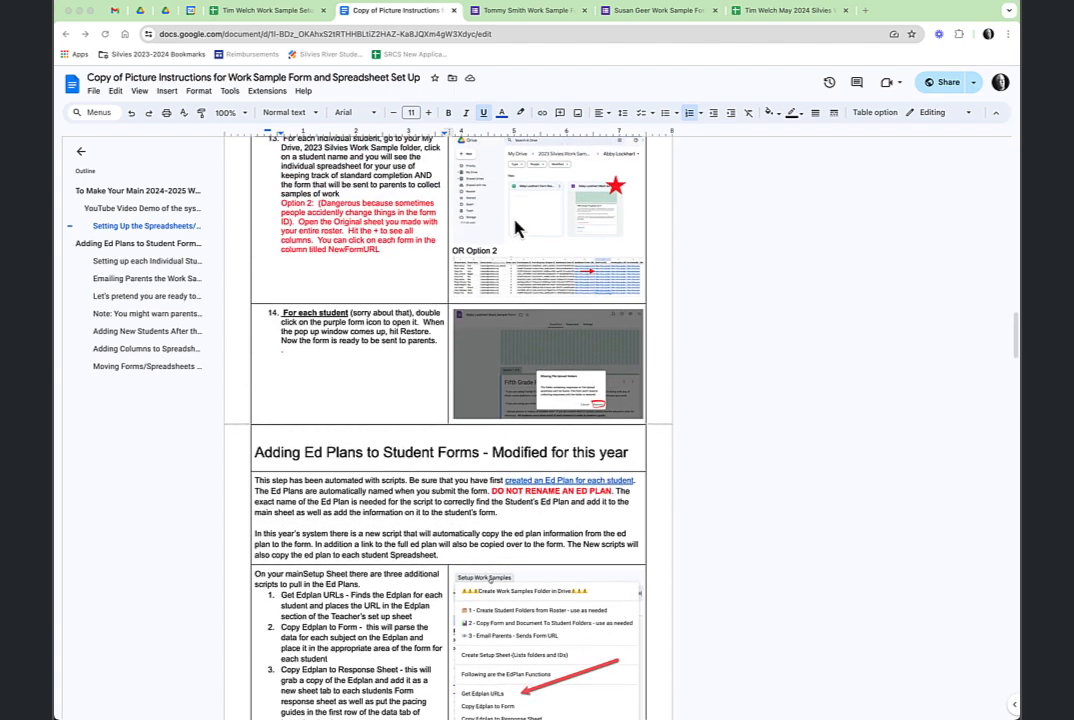
scroll(517, 228, "down", 3)
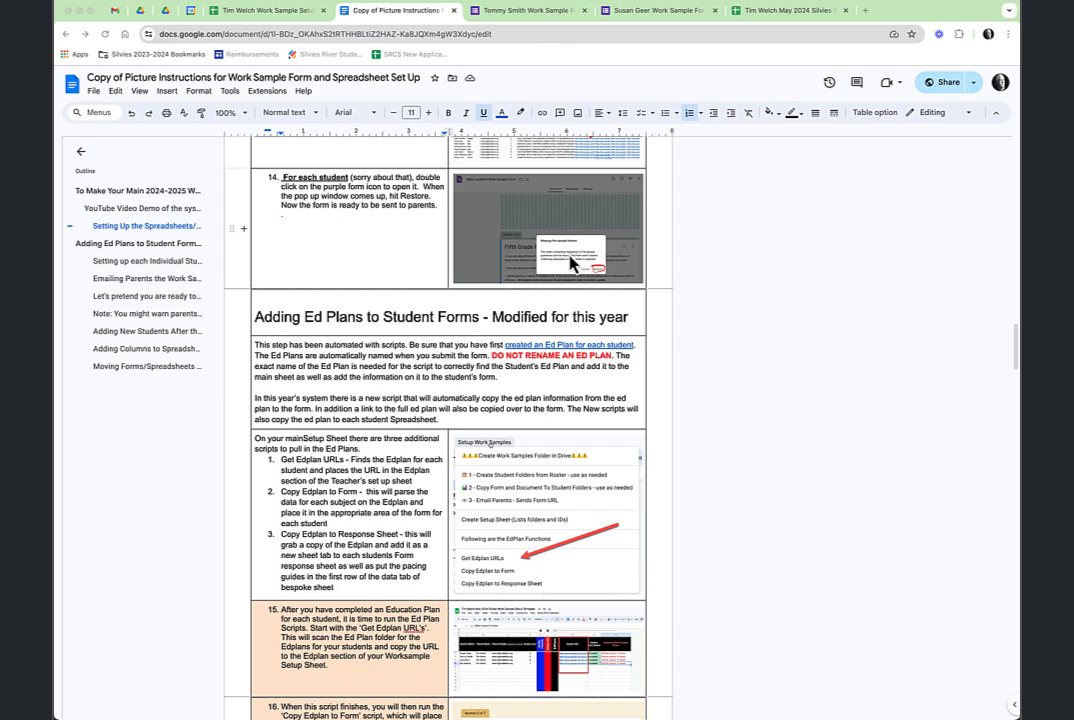
scroll(465, 300, "down", 2)
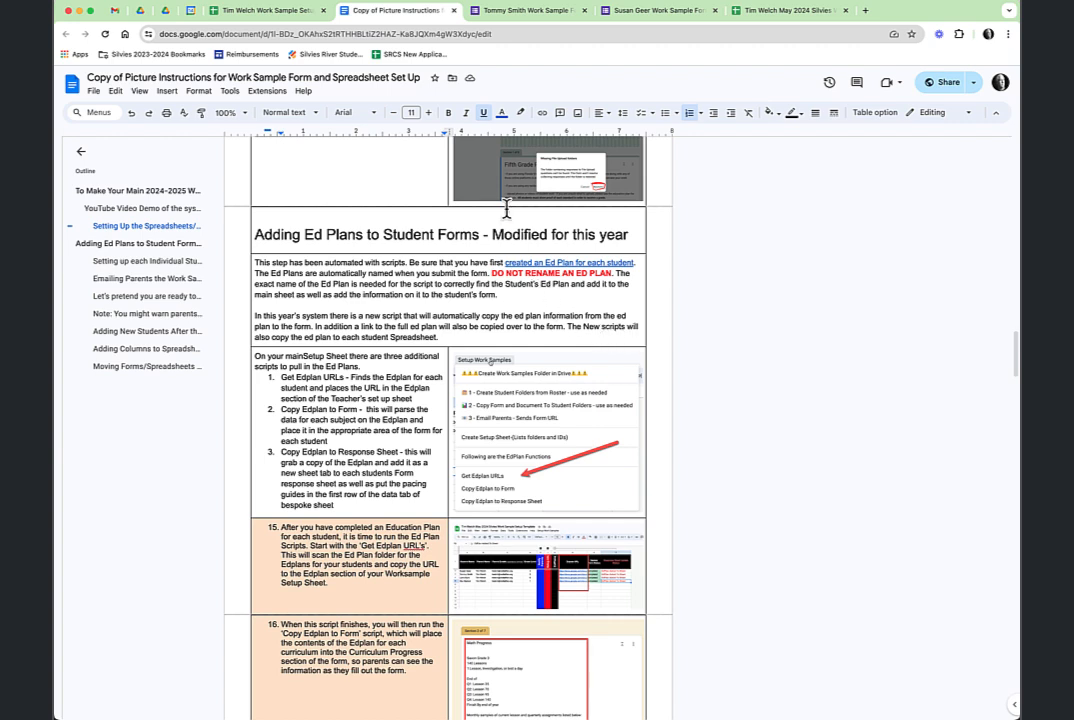
Expand columns R–T to show Edplan URL, Update Form Status and Response Sheet Update Status.
left_click(262, 14)
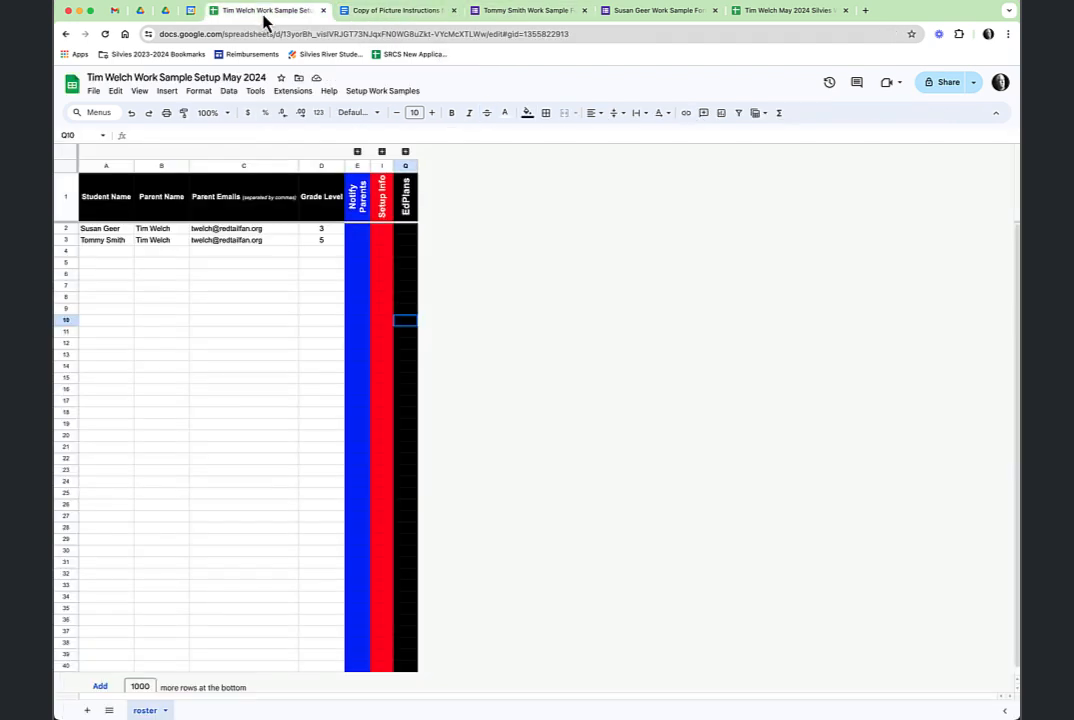
left_click(405, 152)
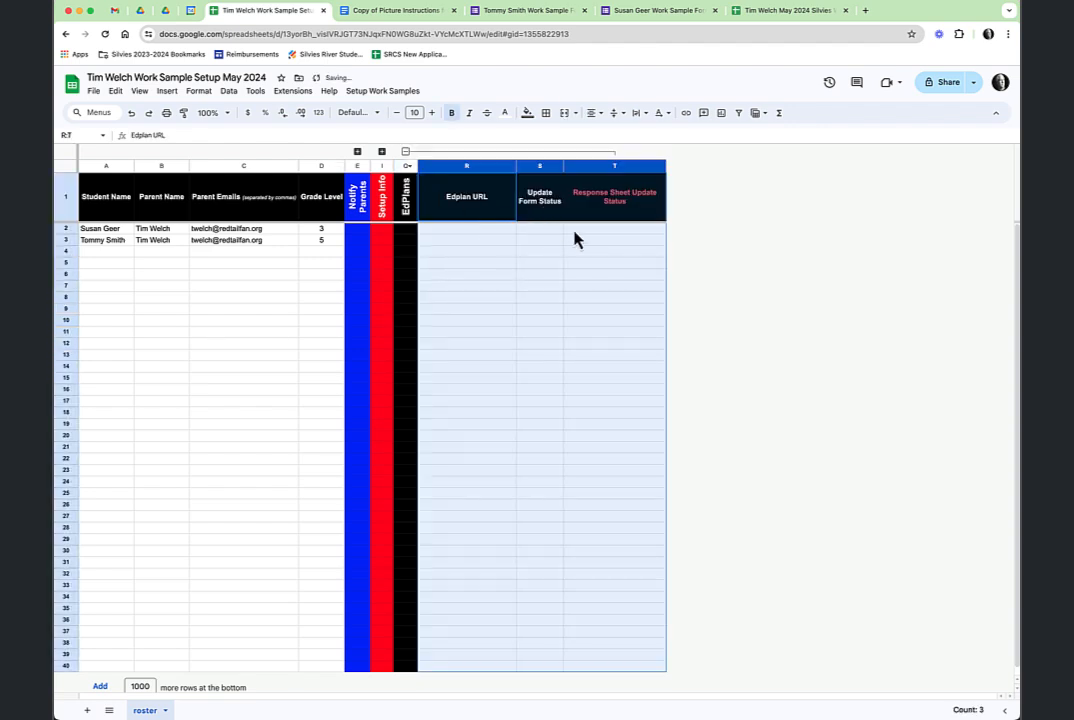
left_click(405, 152)
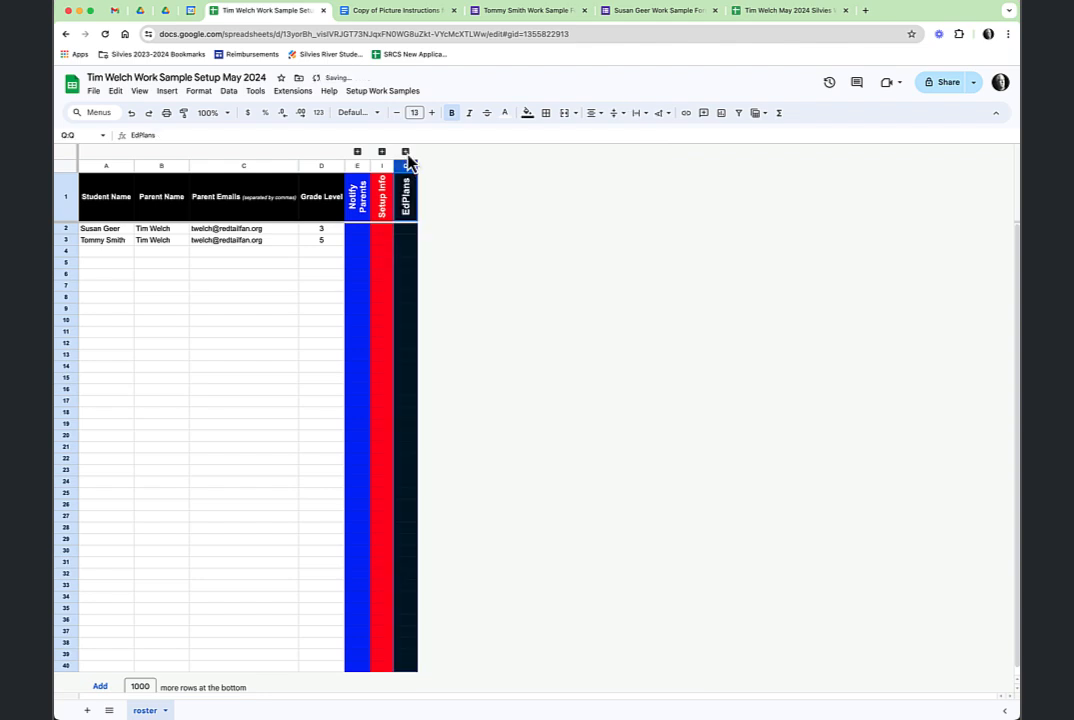
left_click(406, 154)
left_click(406, 154)
left_click(382, 154)
left_click(382, 152)
left_click(358, 153)
left_click(358, 153)
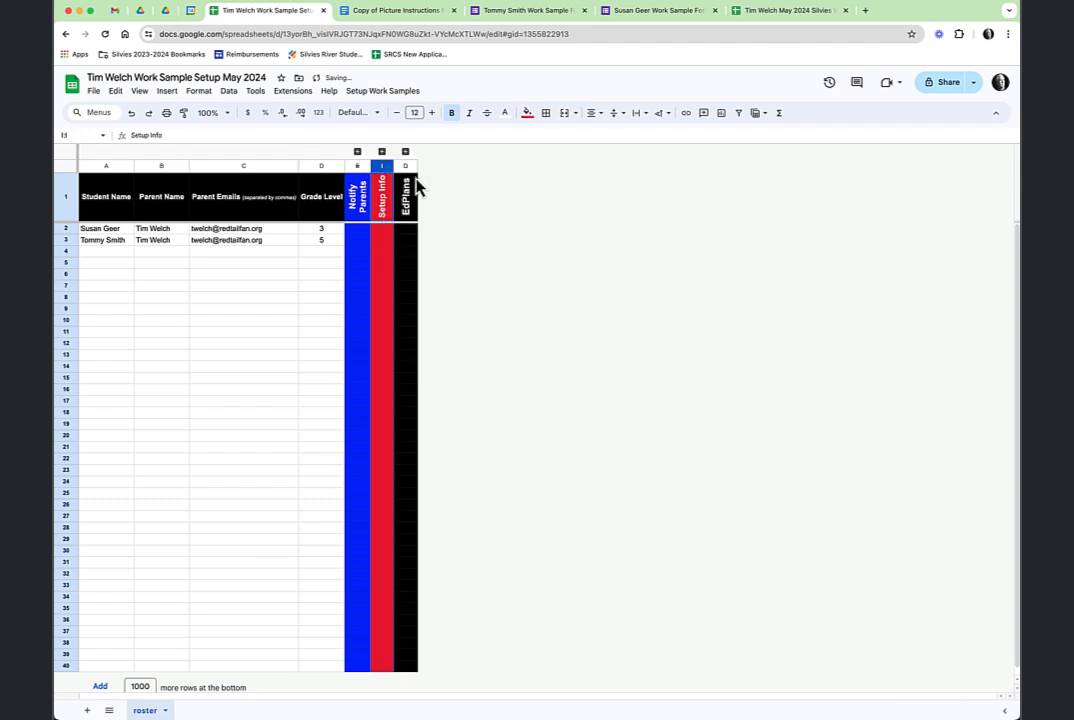
left_click(406, 152)
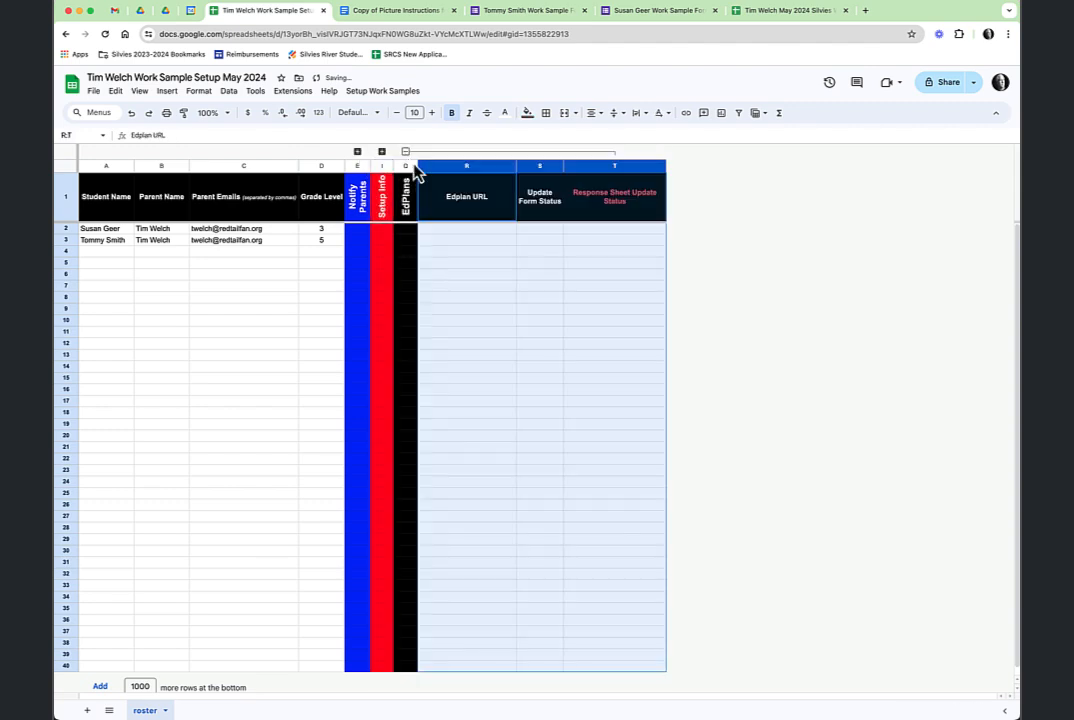
left_click(381, 93)
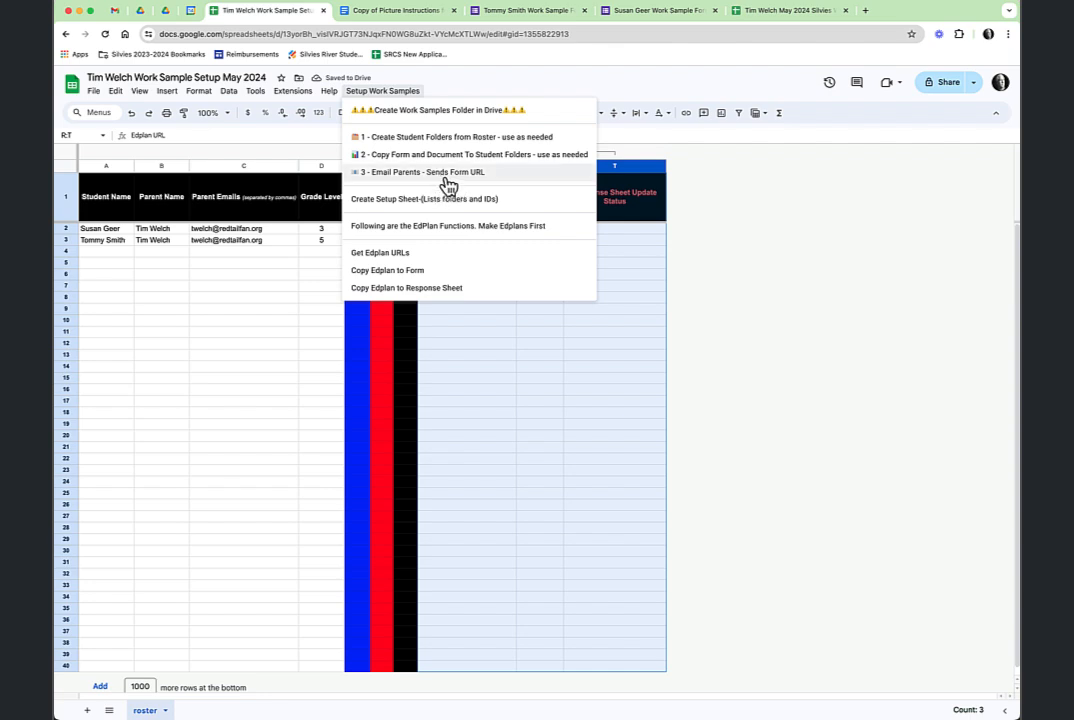
Run Get Edplan URLs to fill both students' Edplan links and check the R3 link preview.
left_click(413, 262)
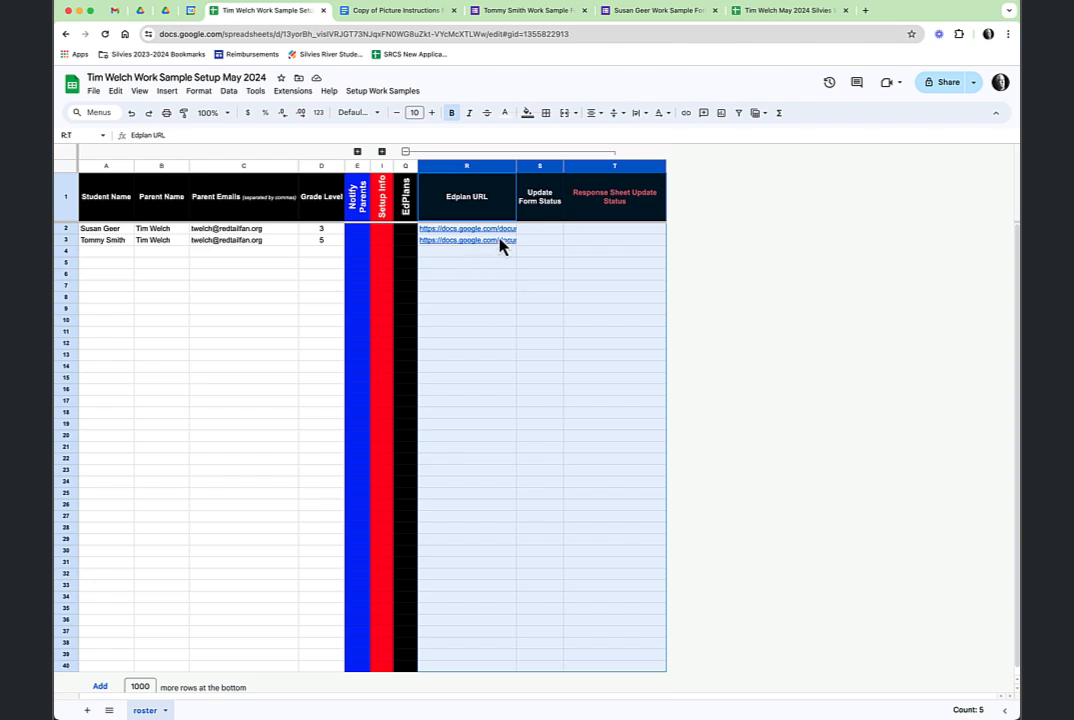
mouse_move(500, 243)
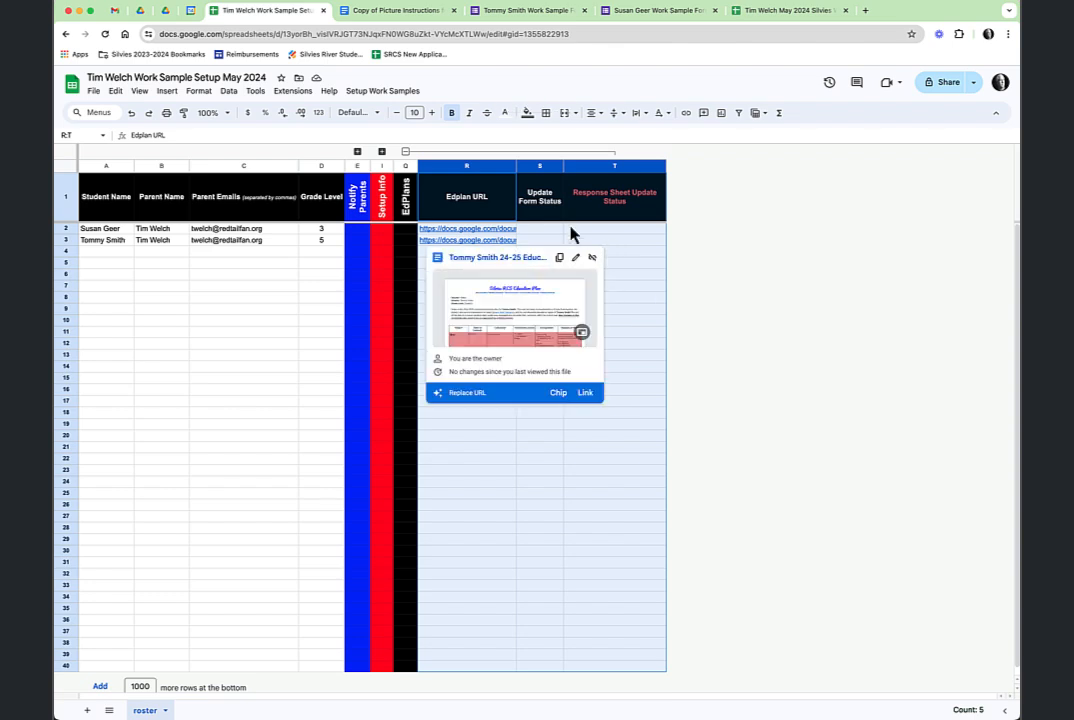
left_click(385, 91)
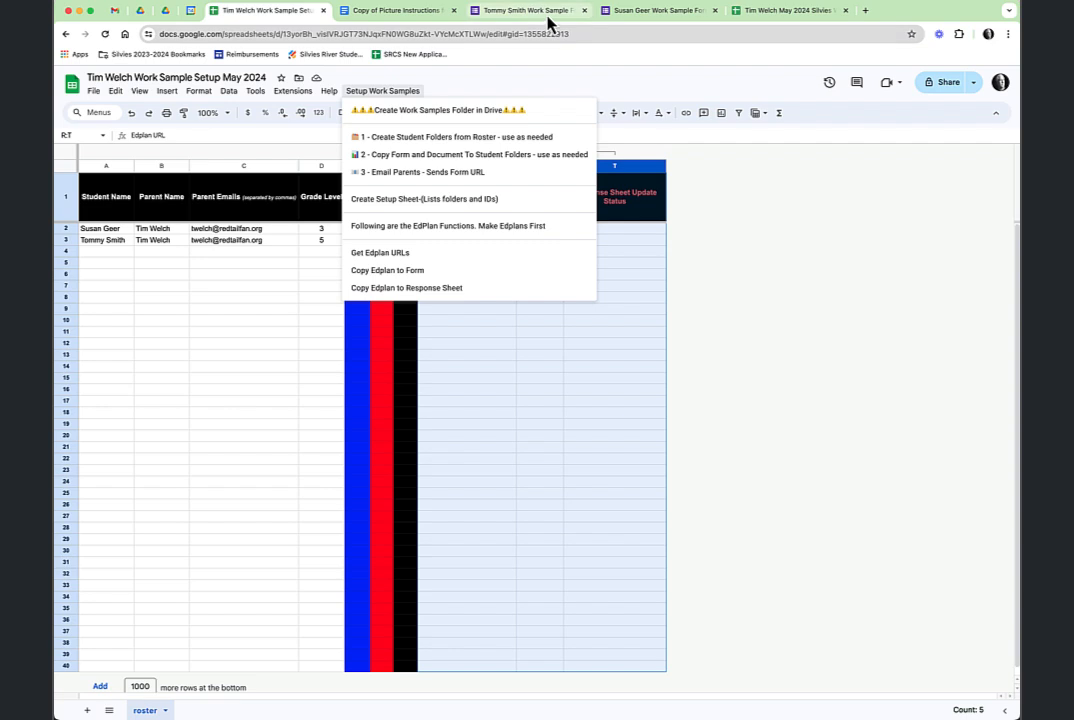
left_click(648, 20)
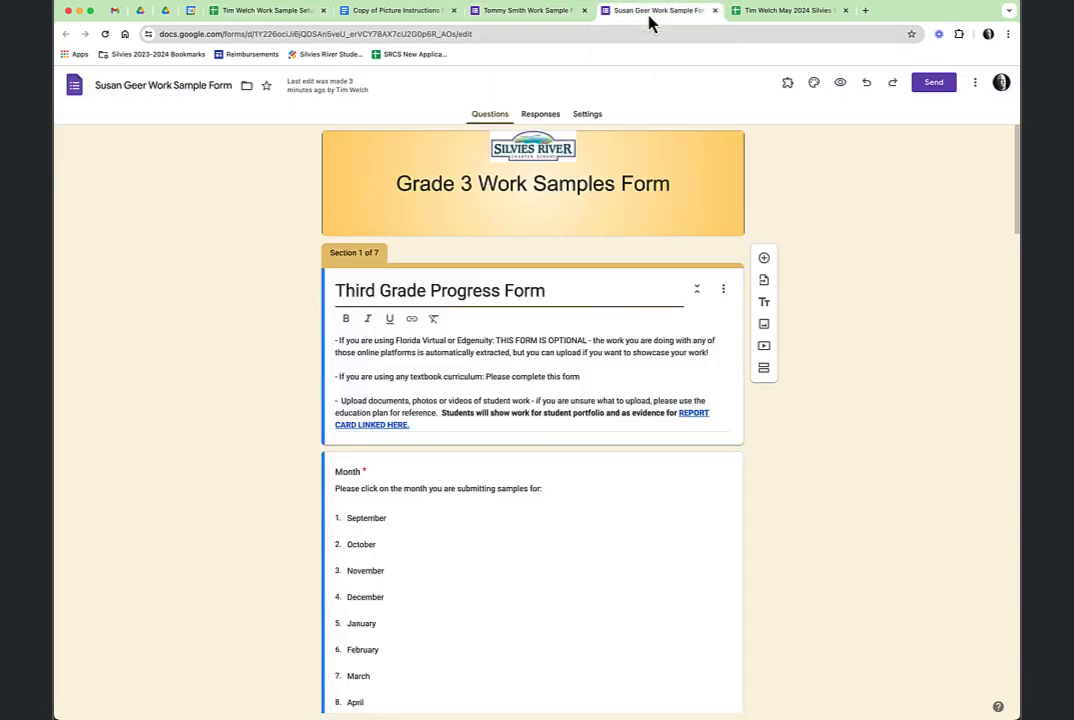
scroll(509, 479, "down", 3)
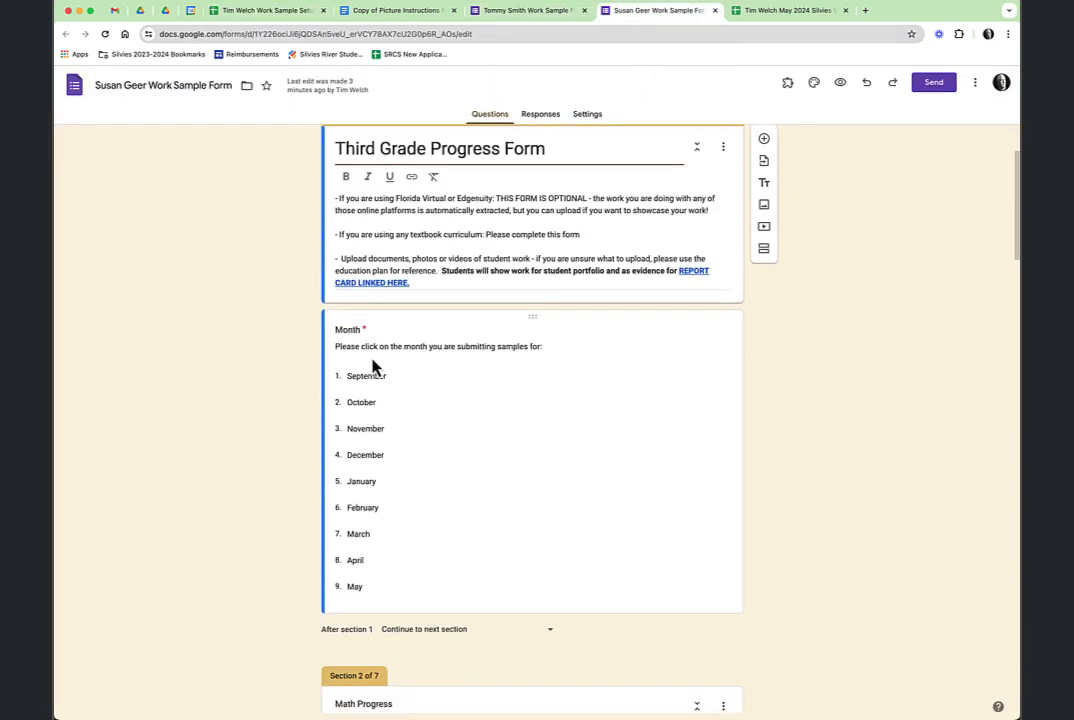
scroll(532, 446, "down", 5)
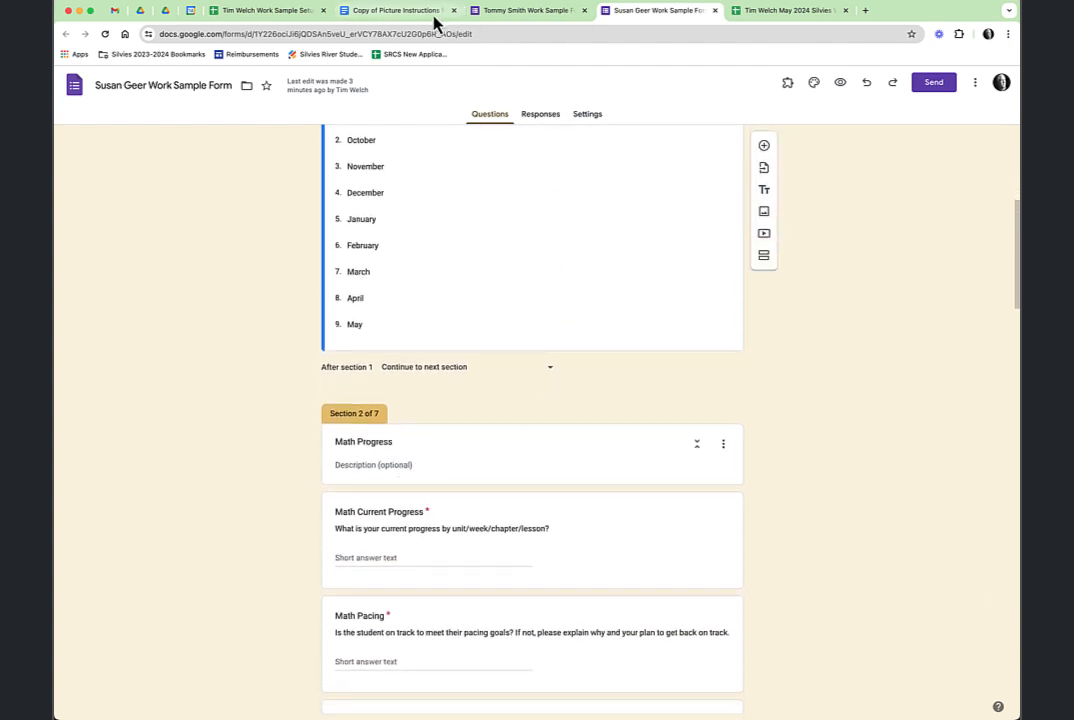
left_click(259, 20)
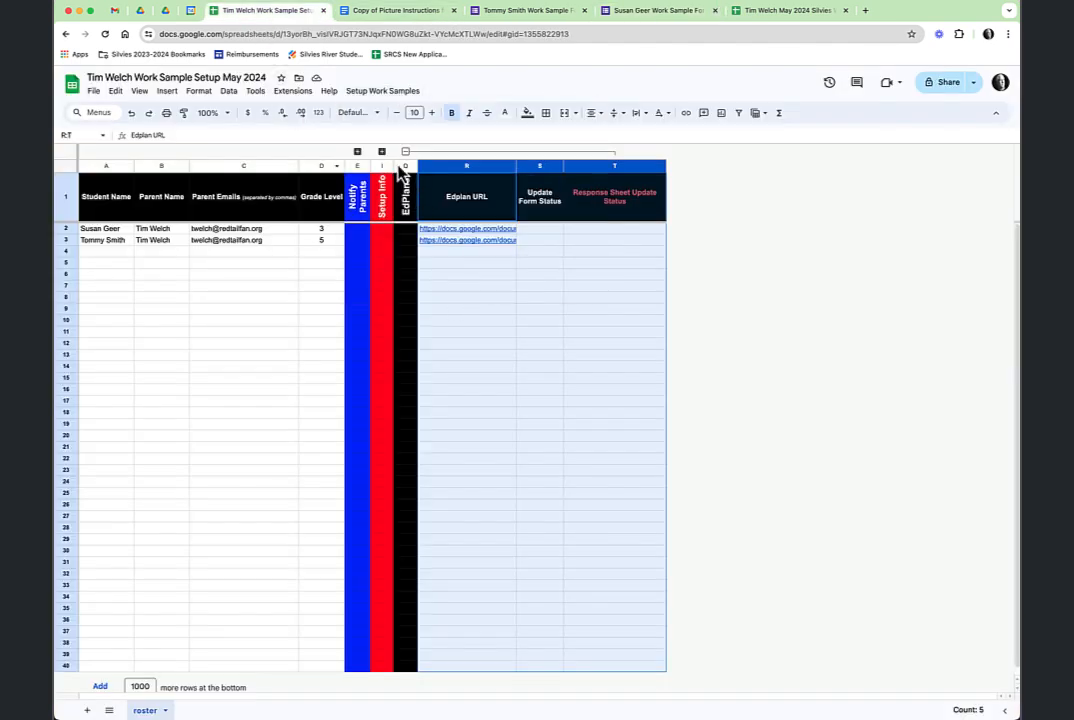
Run the script adding Ed Plans to the forms, then review the third-grader's form.
left_click(385, 92)
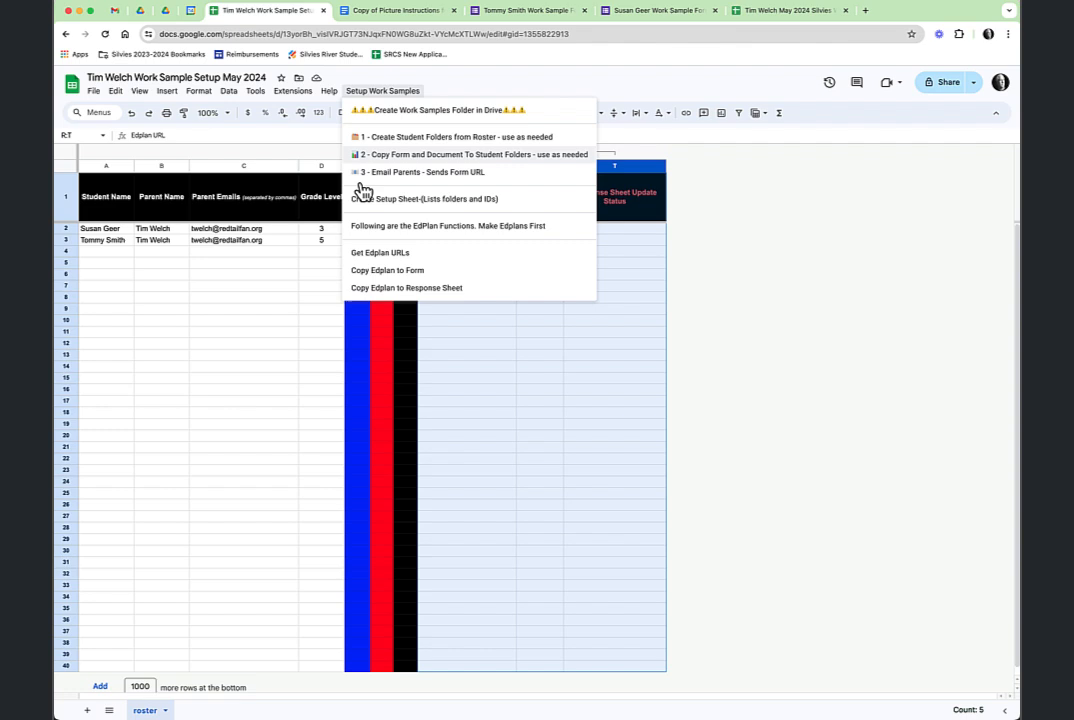
left_click(400, 272)
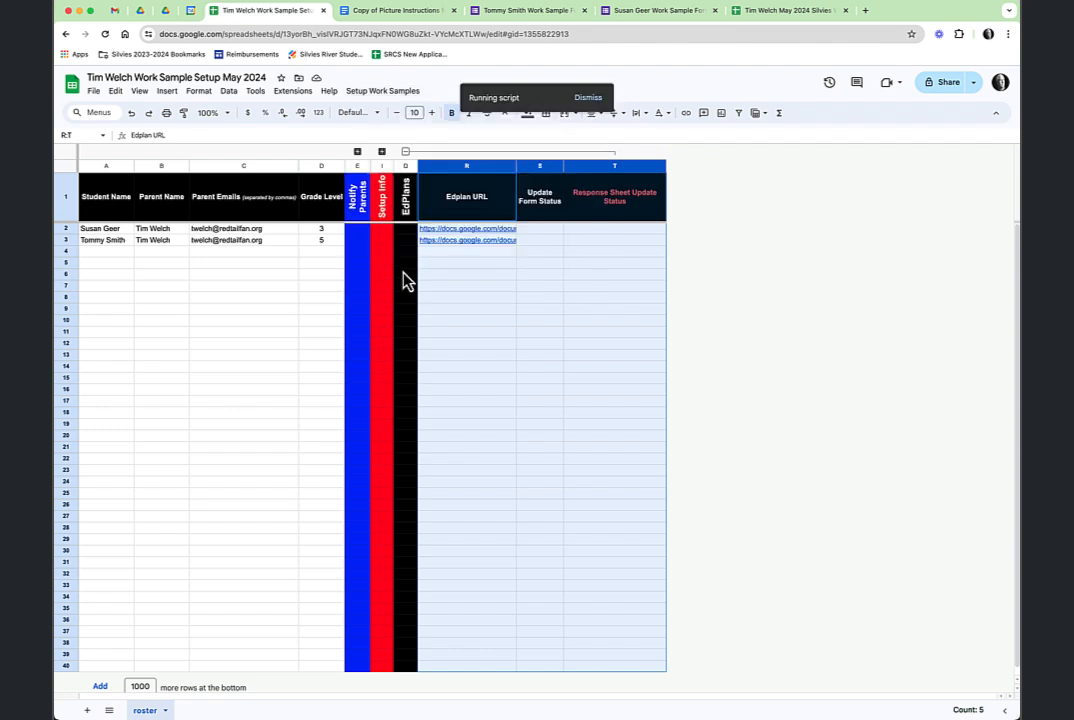
left_click(648, 12)
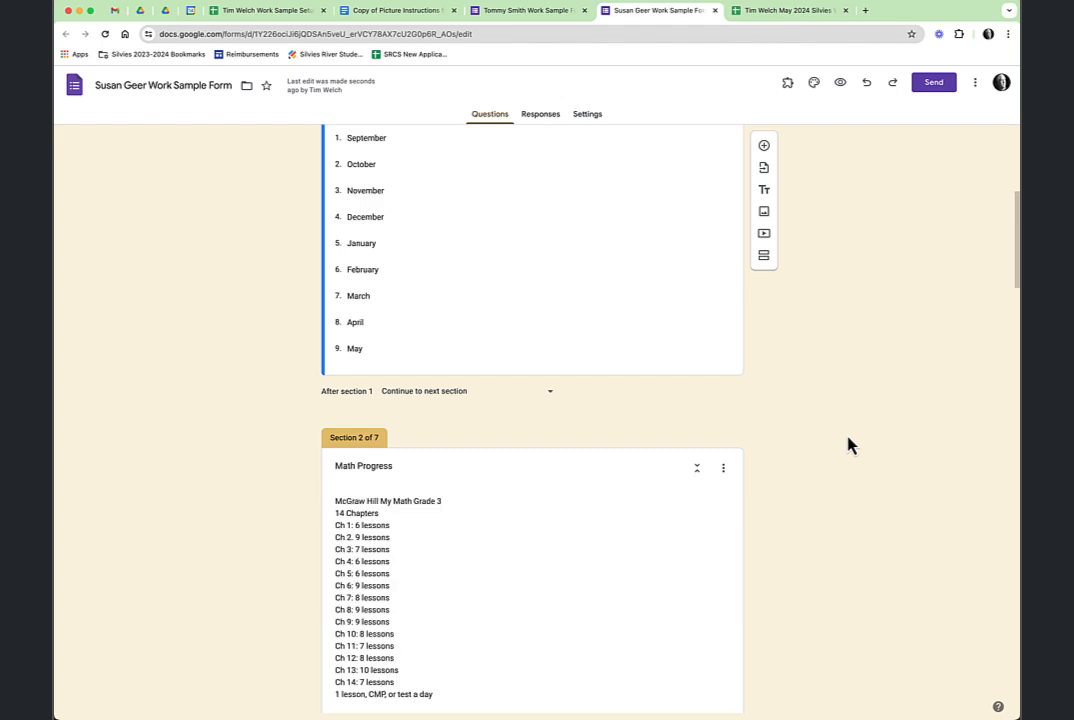
scroll(590, 440, "down", 5)
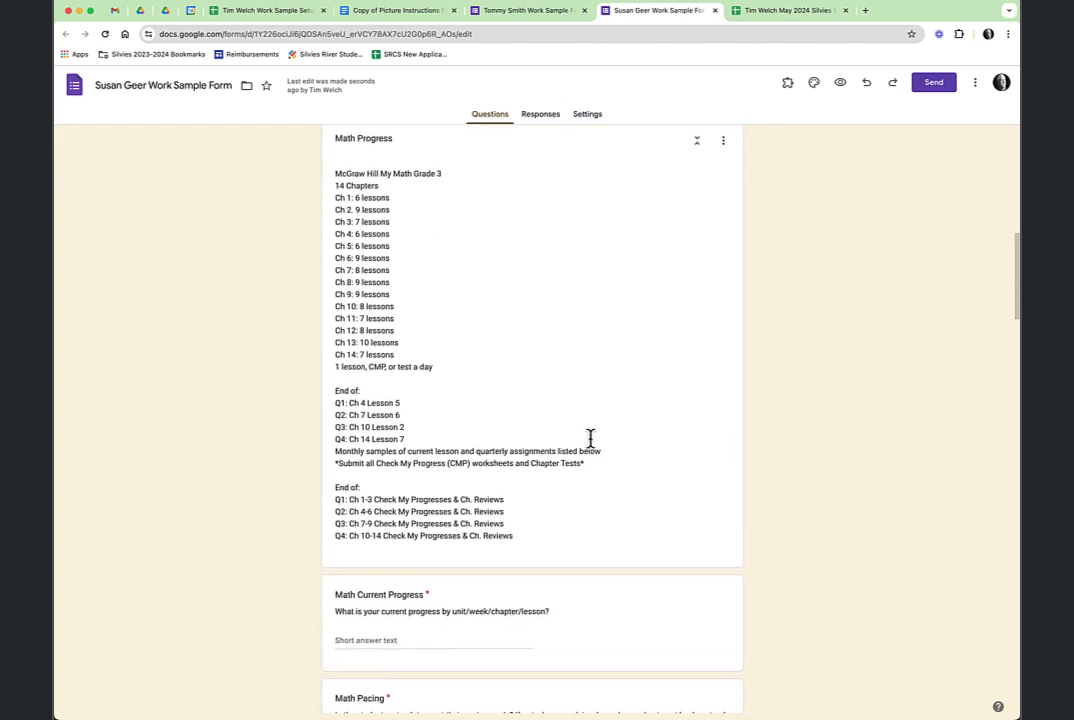
scroll(616, 456, "down", 6)
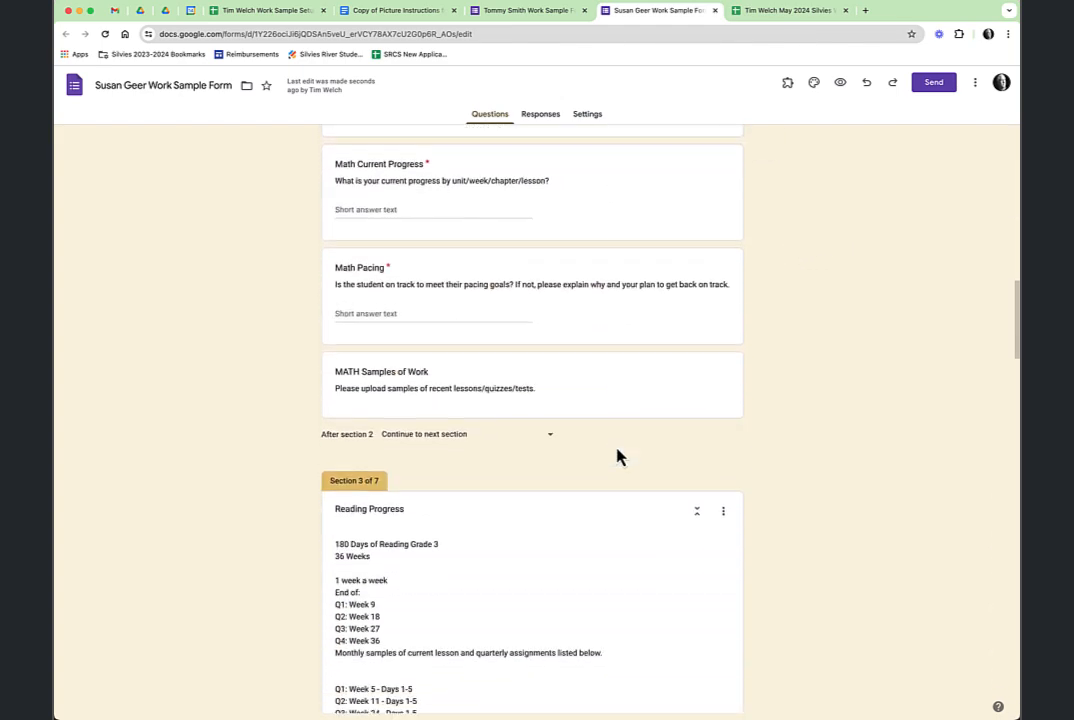
scroll(616, 456, "down", 7)
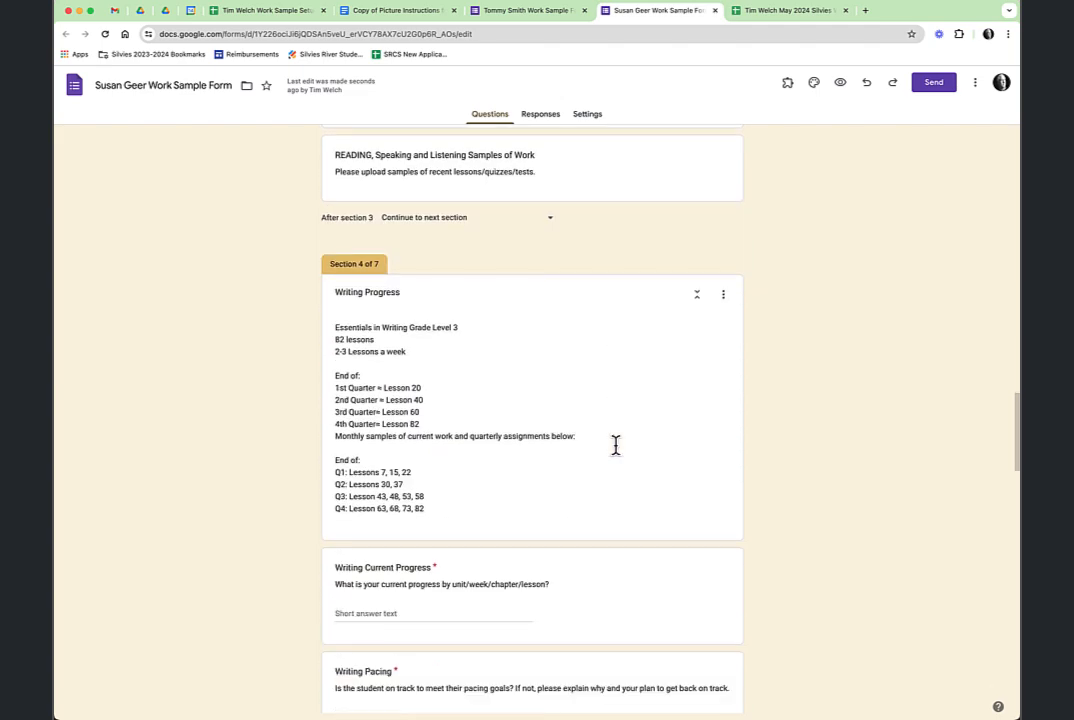
scroll(617, 452, "up", 18)
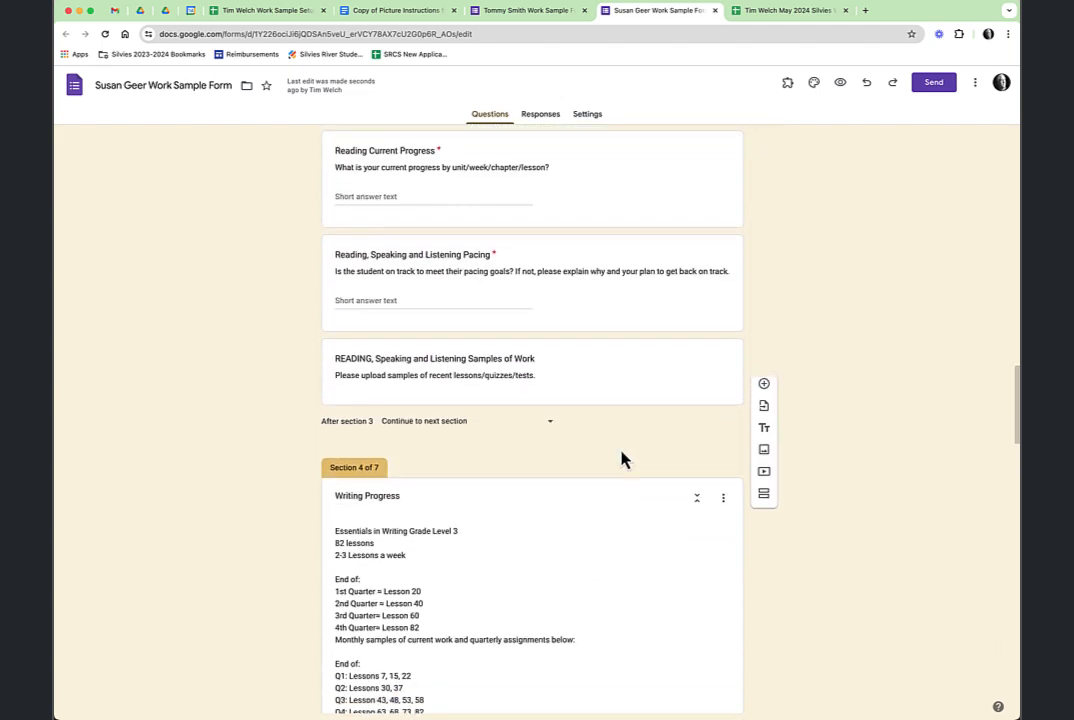
scroll(621, 449, "up", 4)
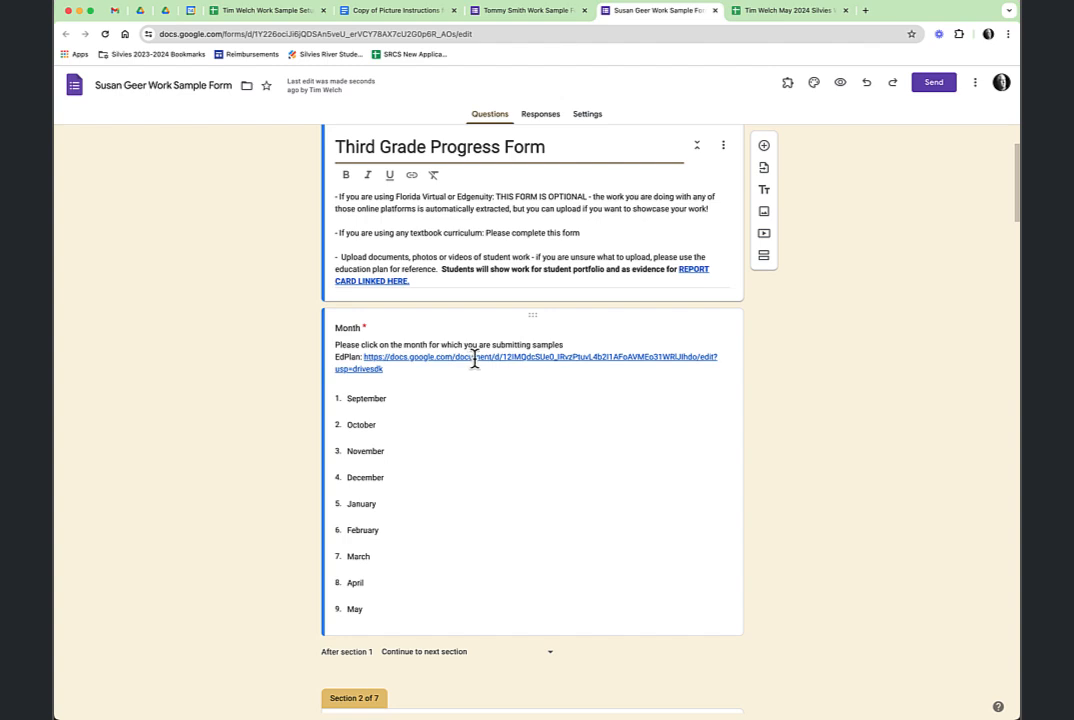
Confirm the Month question's EdPlan link opens the education plan, then return to the roster.
left_click(474, 361)
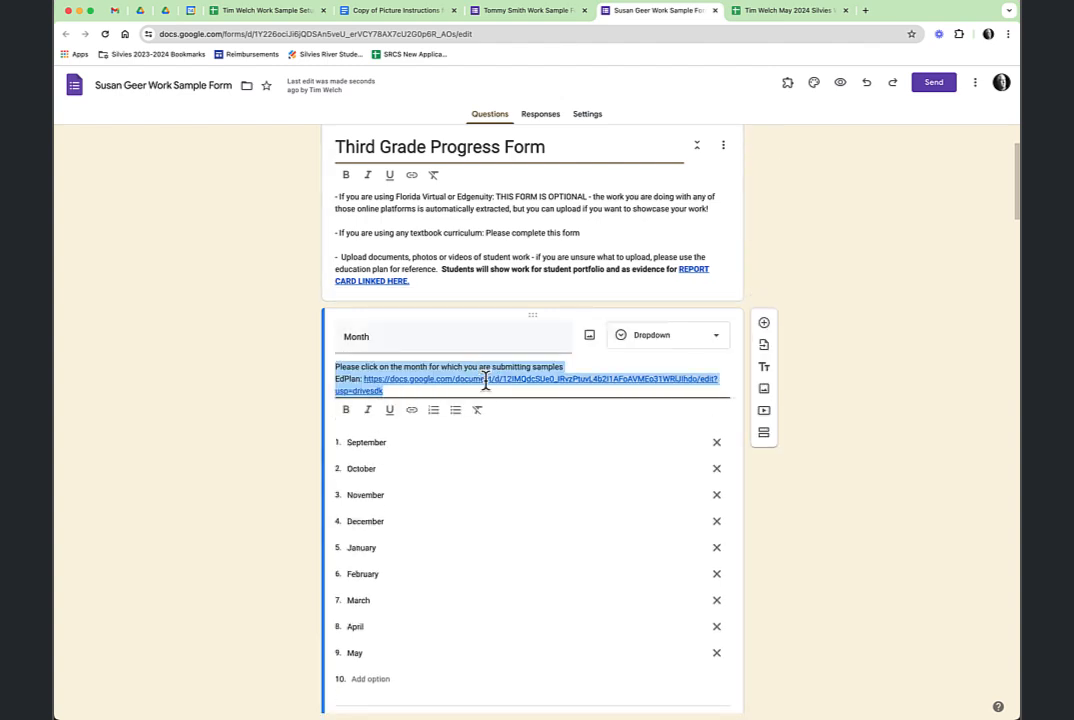
left_click(486, 383)
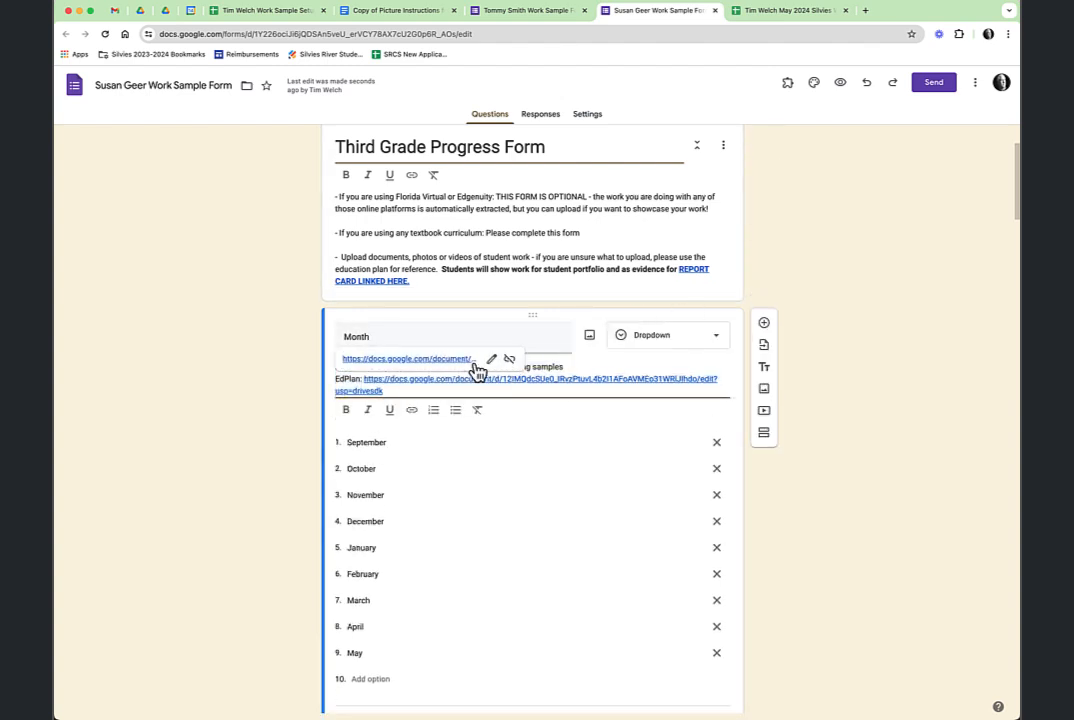
left_click(455, 362)
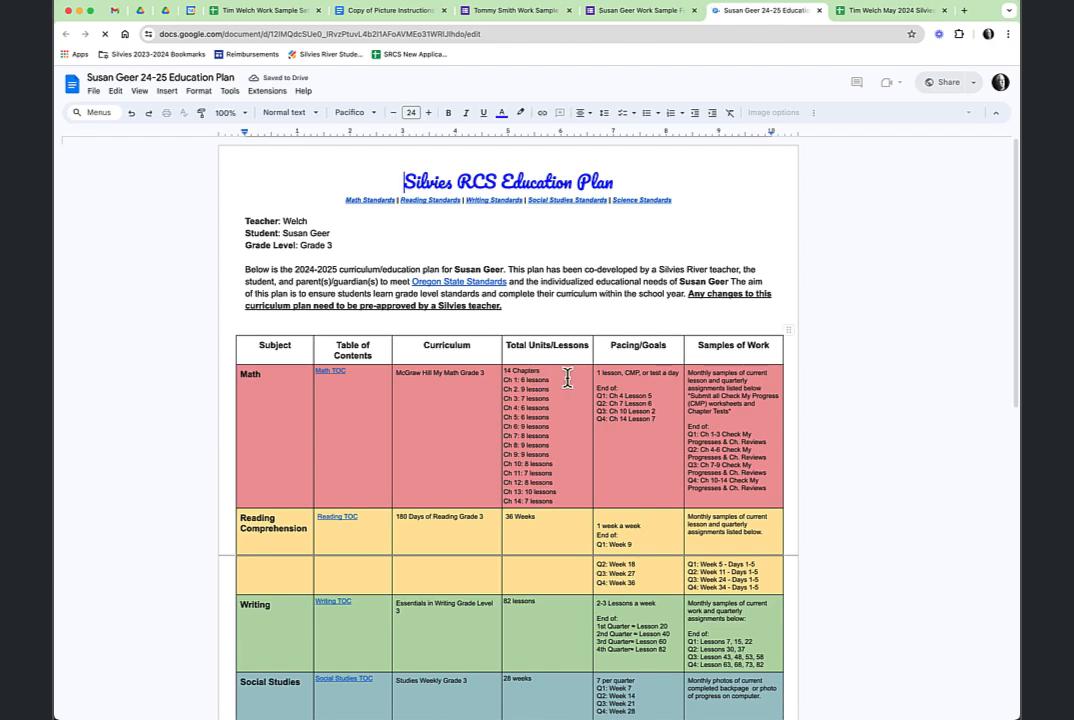
left_click(819, 11)
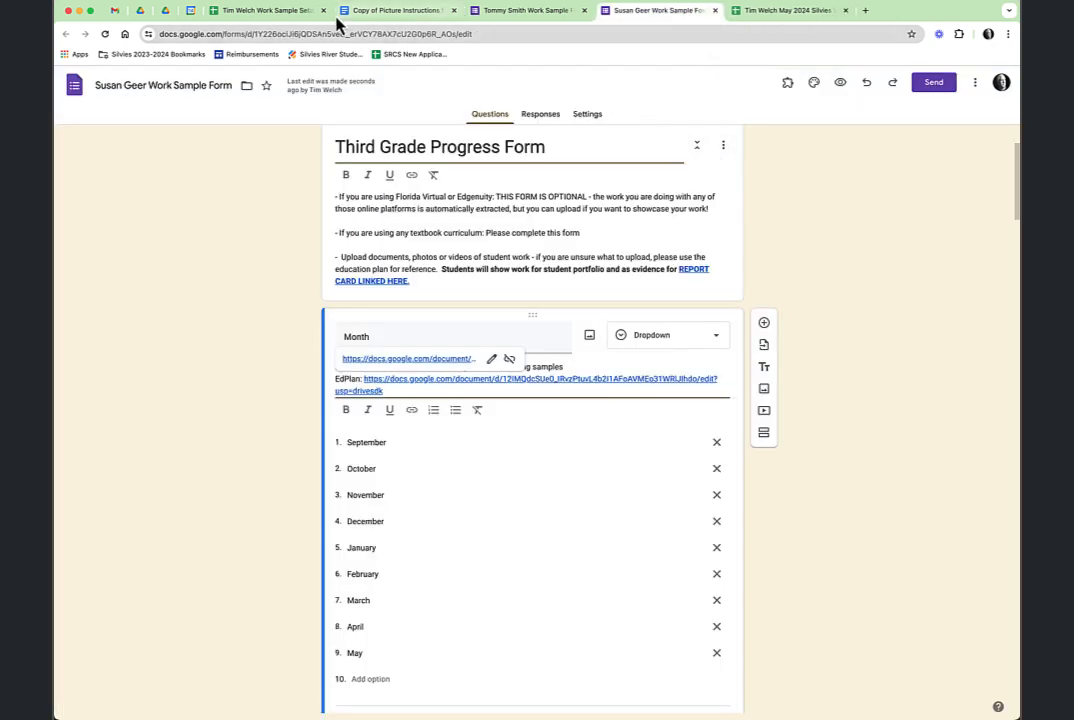
left_click(283, 12)
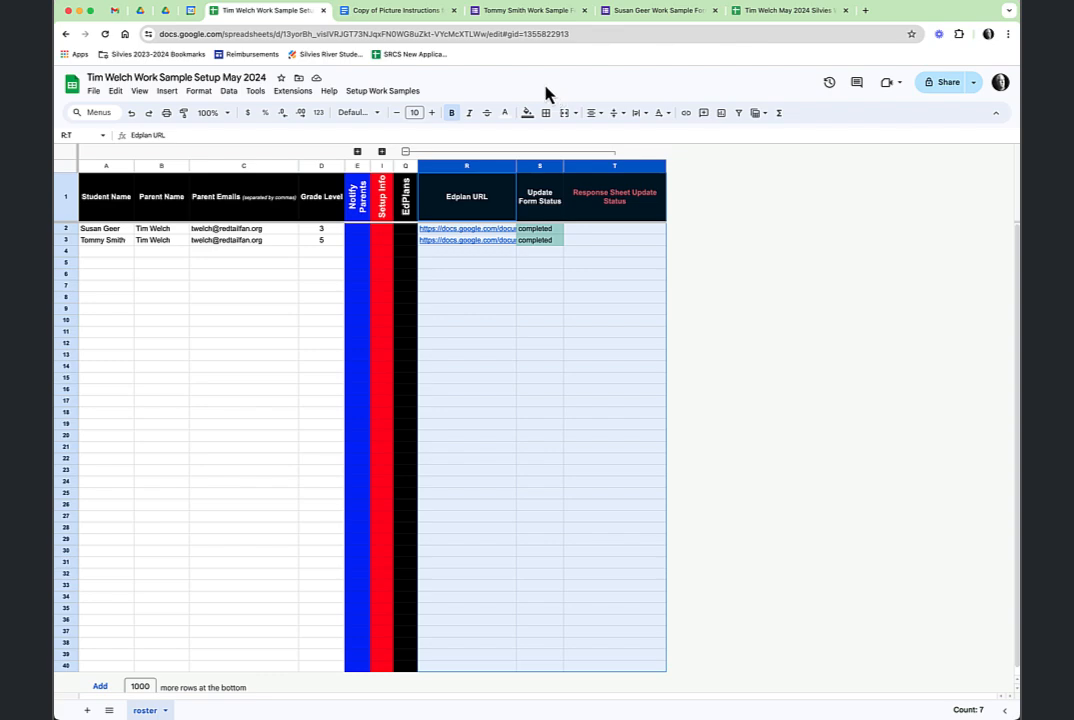
left_click(400, 11)
scroll(490, 450, "down", 5)
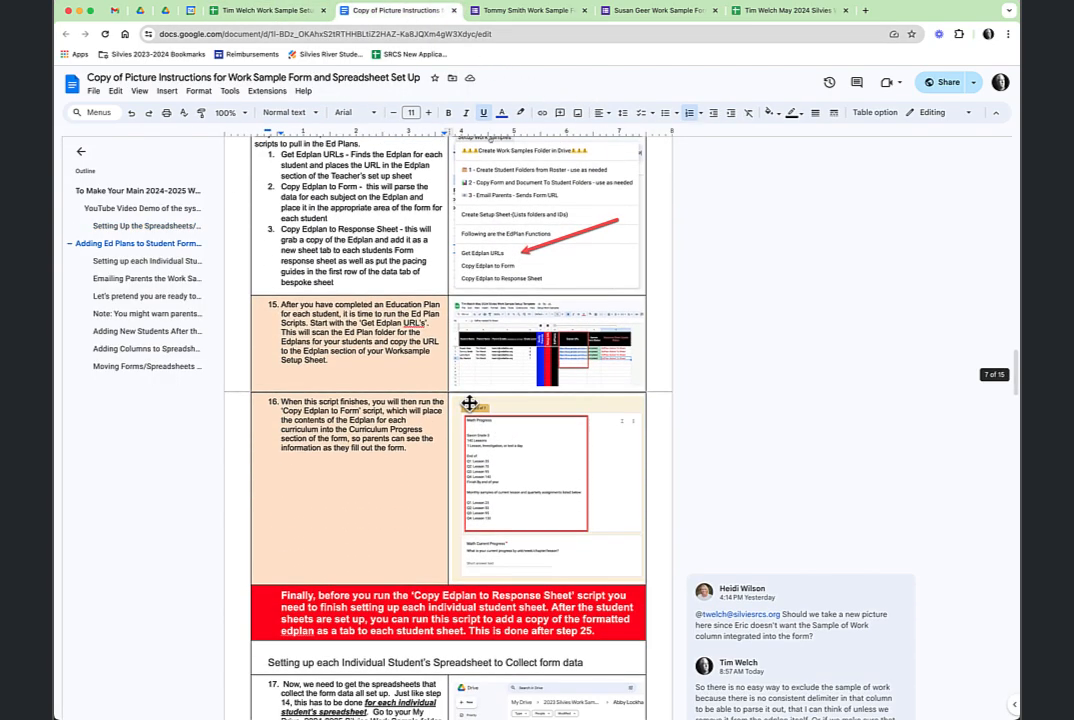
scroll(480, 390, "down", 1)
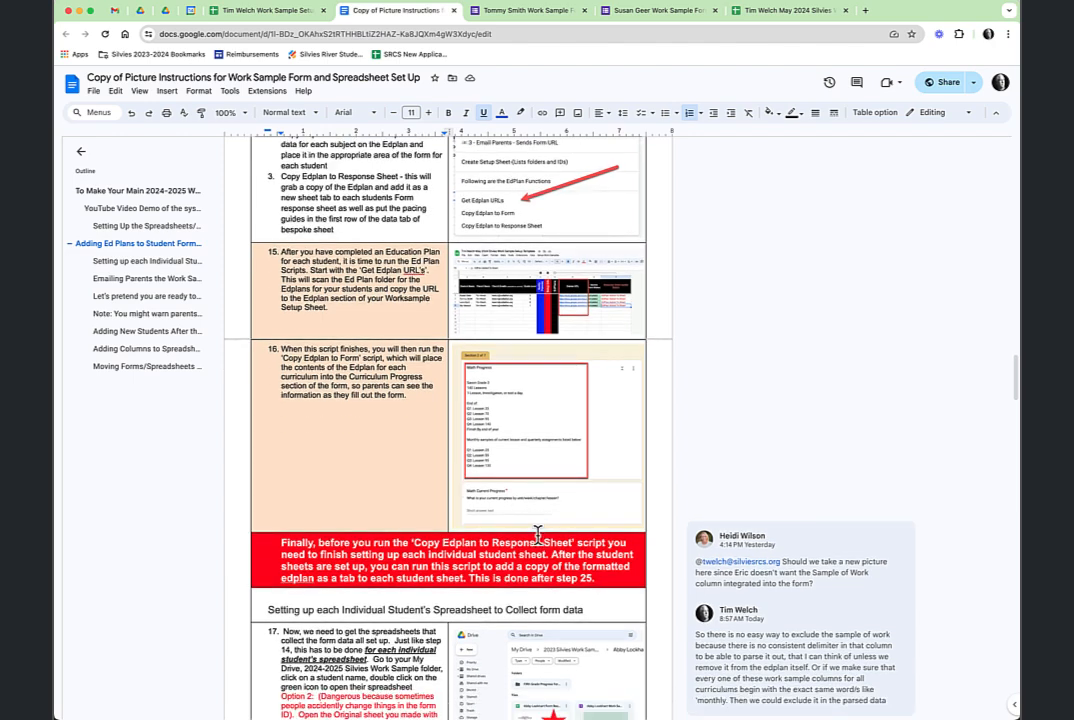
scroll(538, 535, "down", 1)
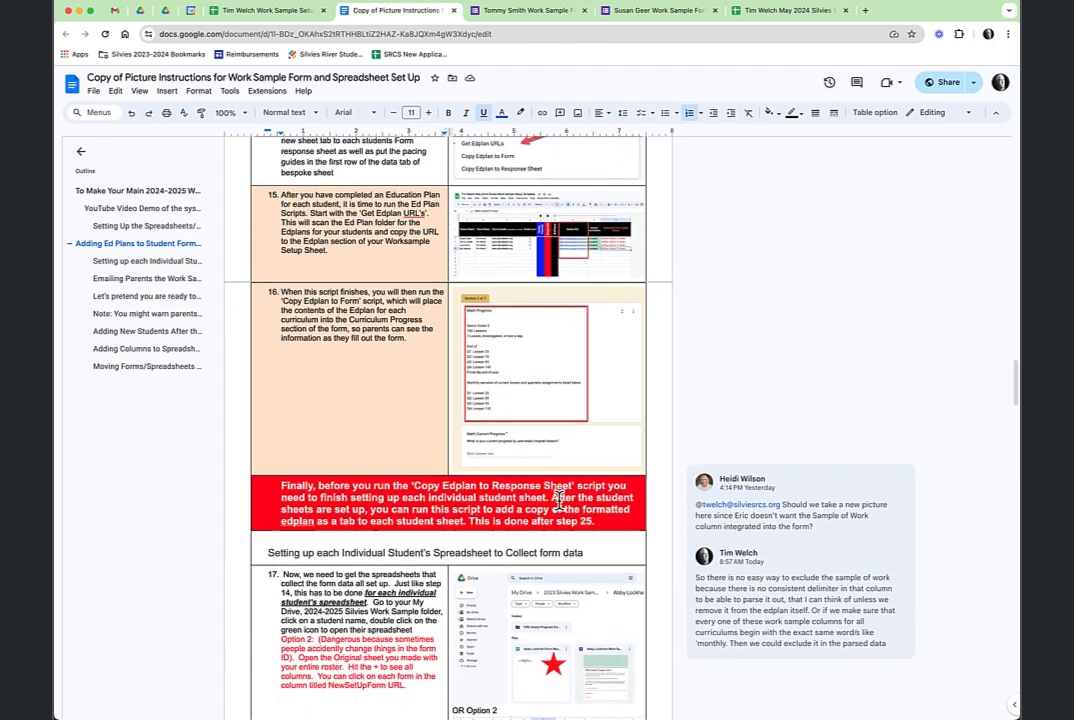
scroll(560, 500, "down", 1)
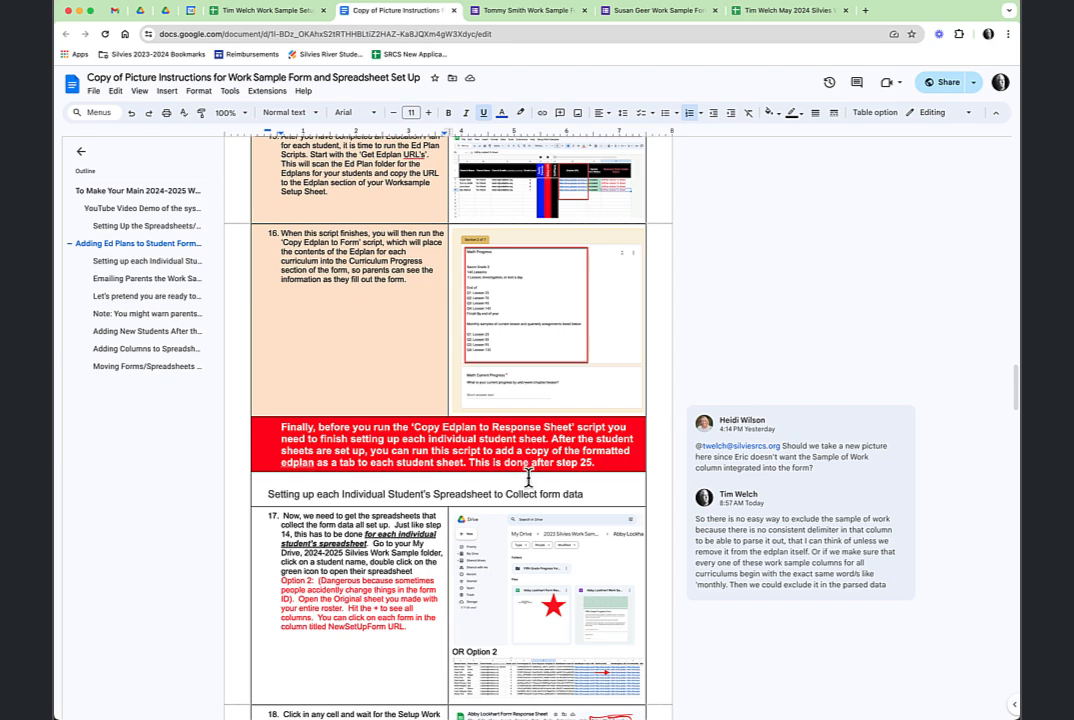
scroll(528, 478, "down", 3)
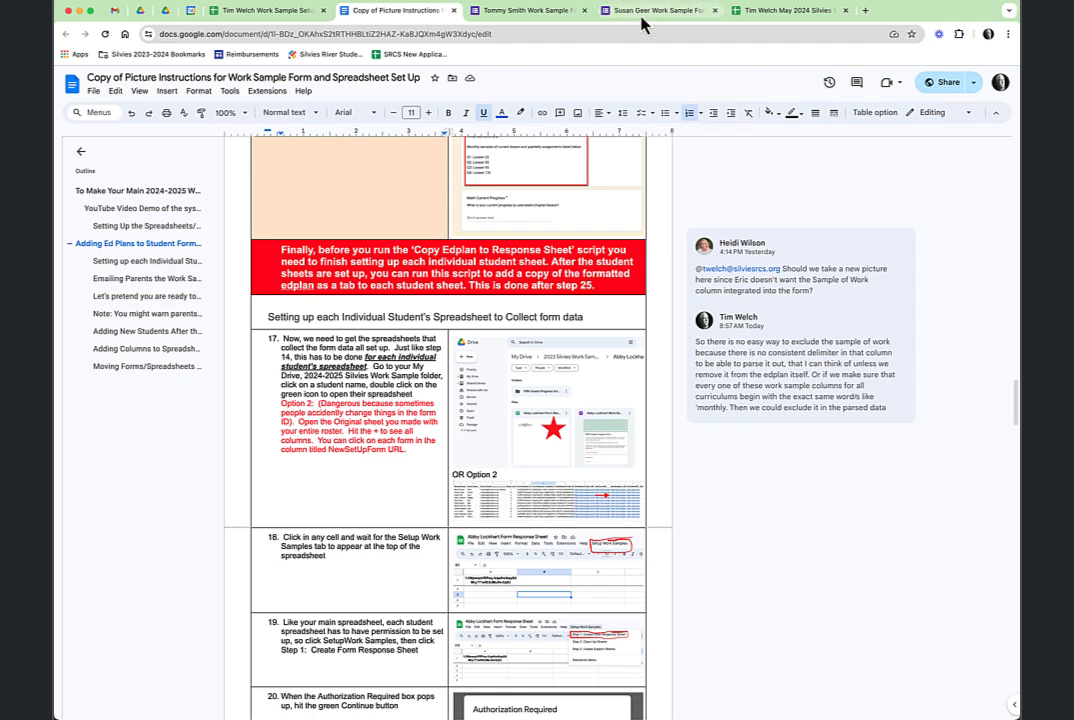
left_click(266, 11)
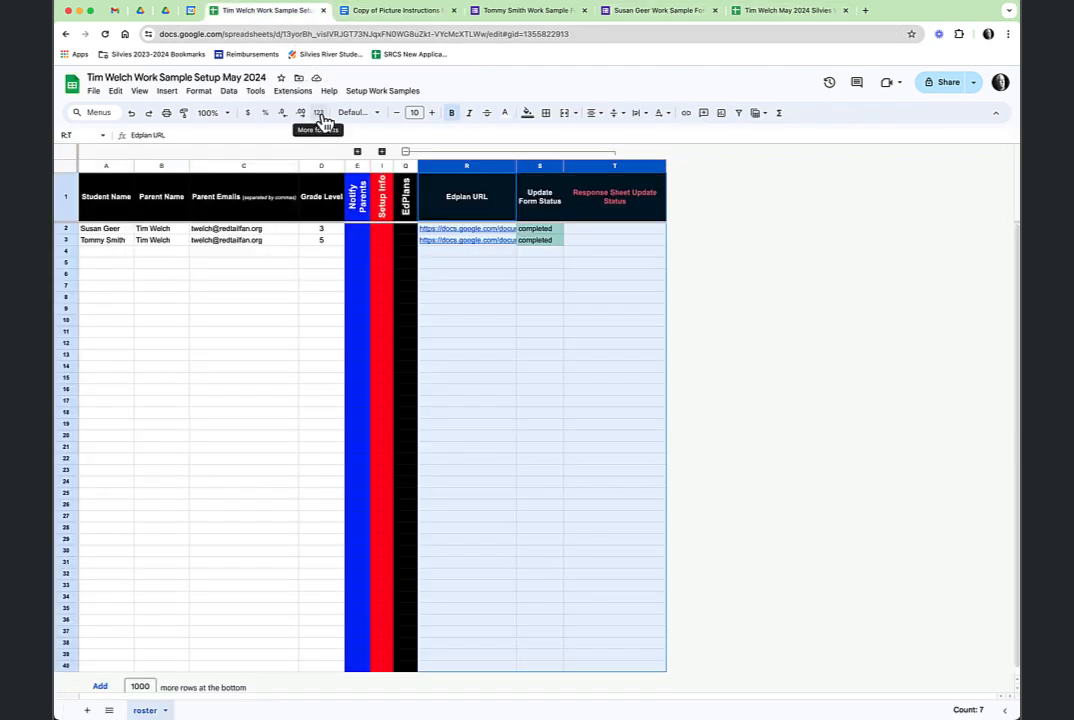
Swap the R–T column group for J–P and open both students' response sheets from their NewSetupDoc links.
left_click(405, 152)
left_click(381, 152)
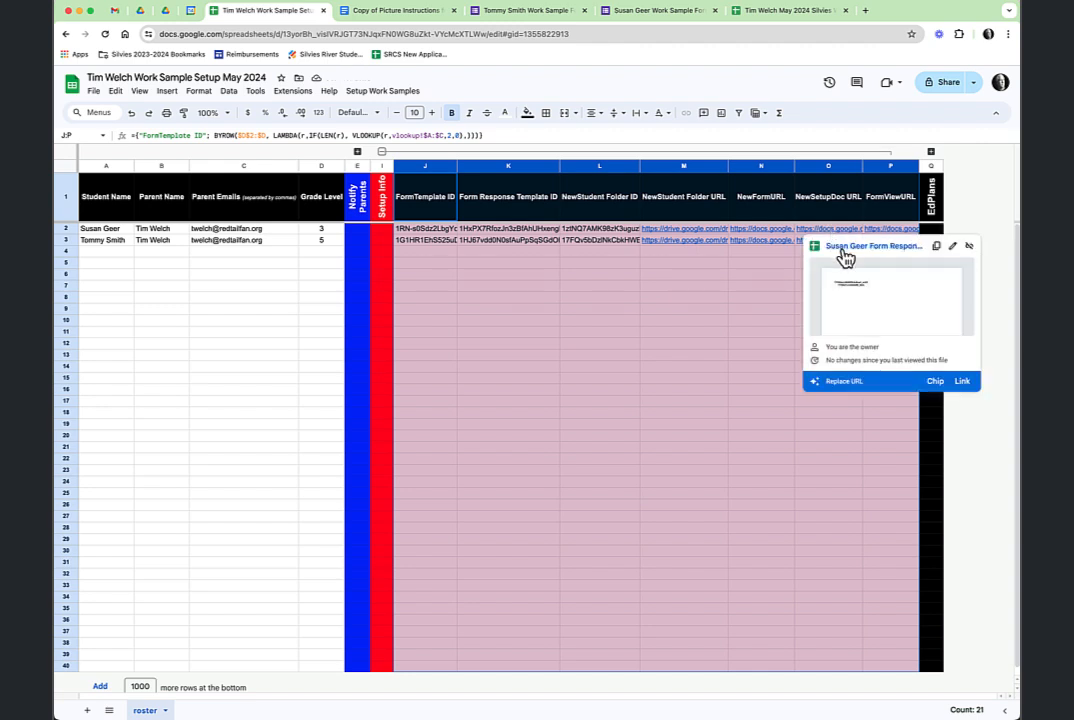
left_click(845, 250)
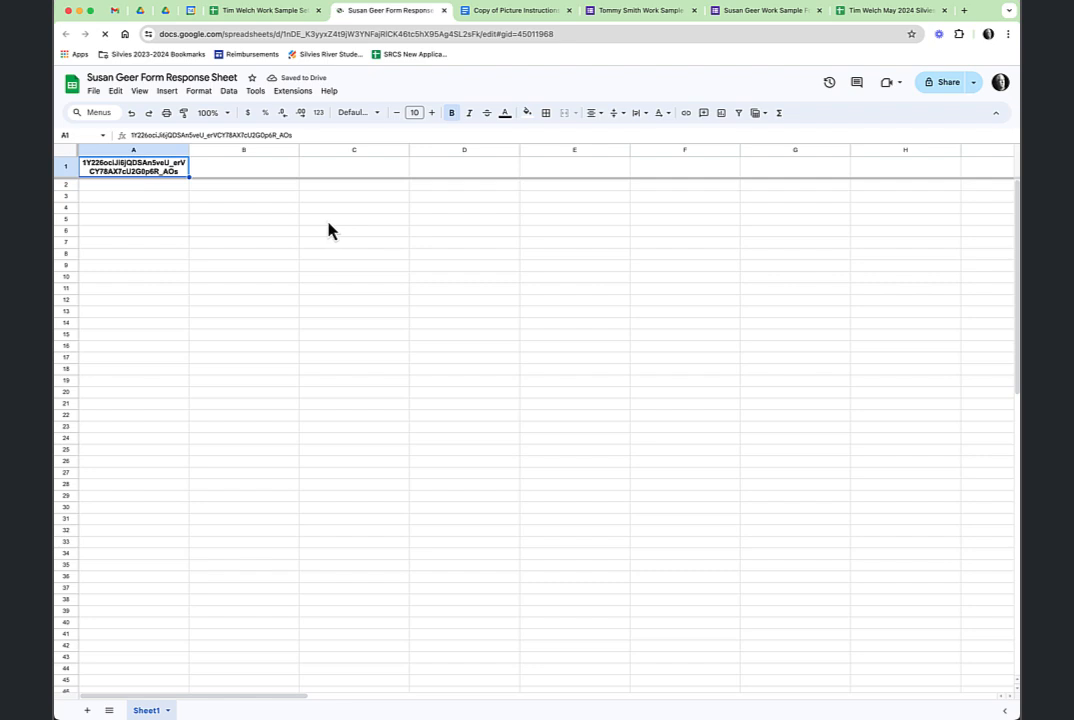
left_click(212, 14)
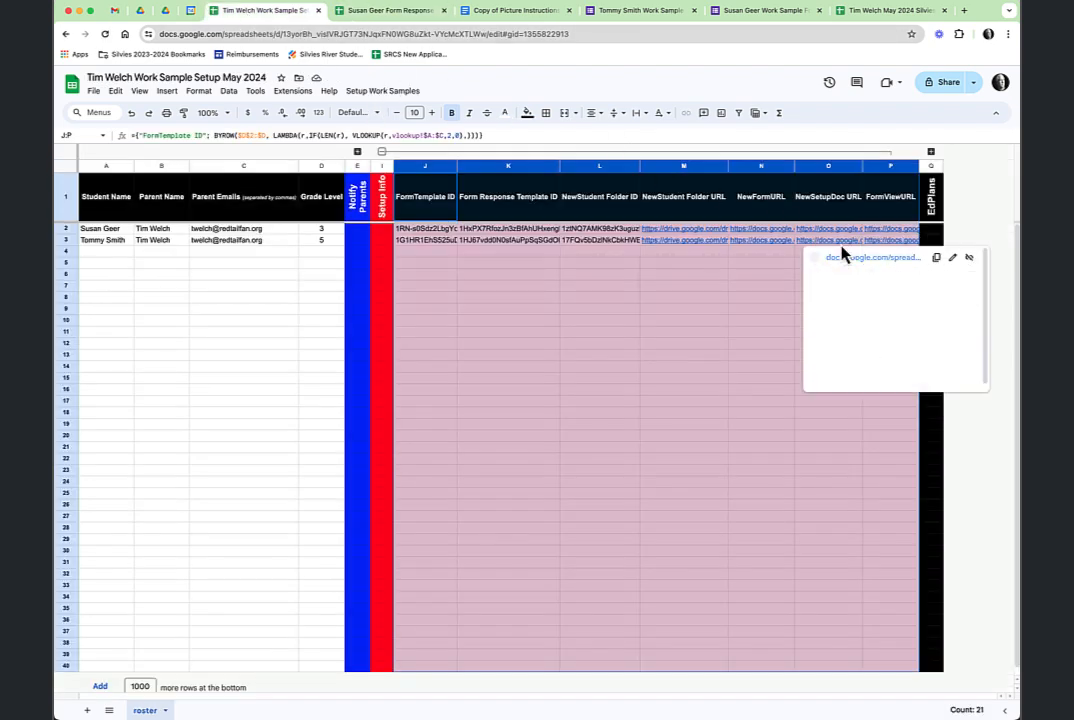
left_click(844, 263)
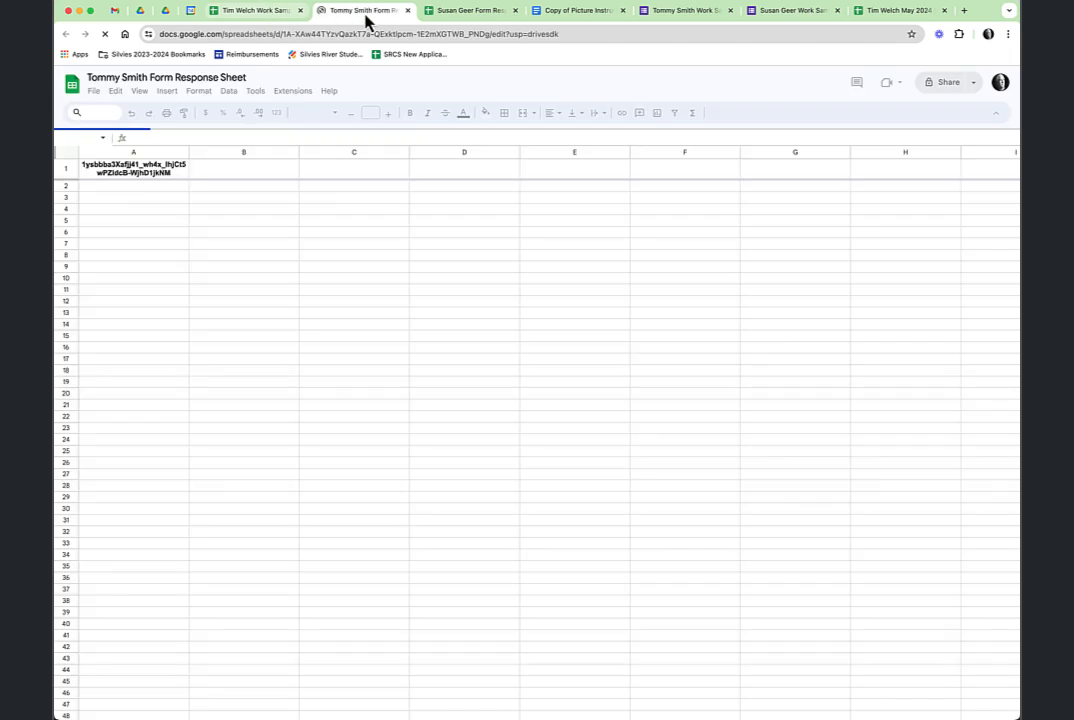
left_click(458, 12)
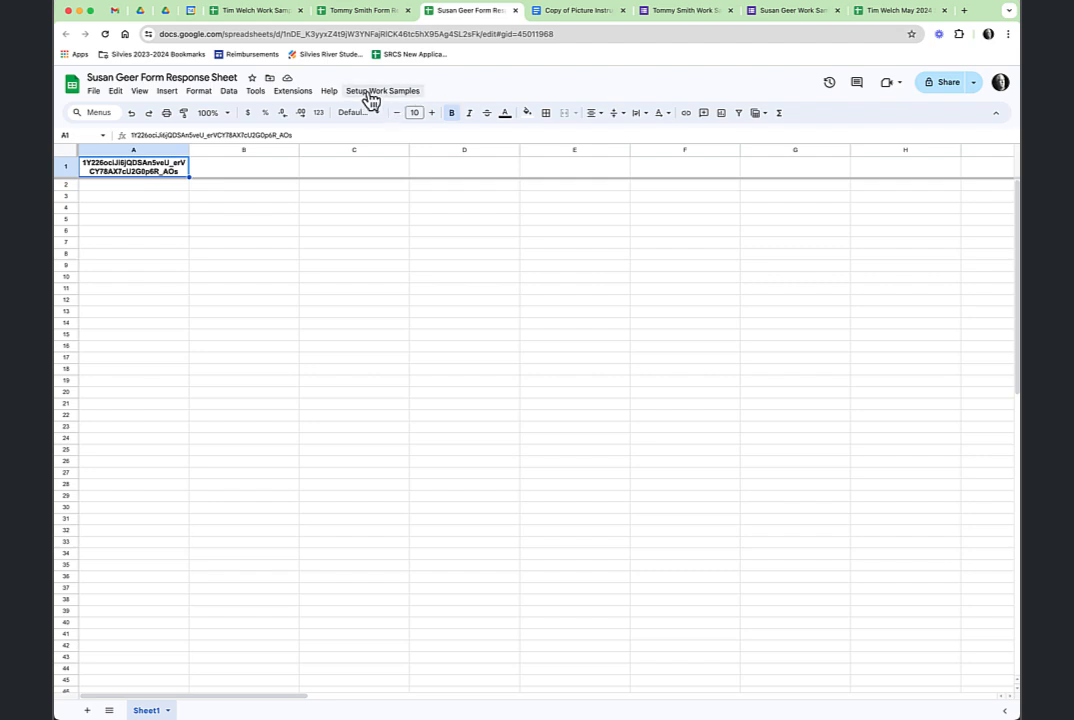
Authorize the setup script with the school account and run Step 1: Create Form Response Sheet.
left_click(373, 96)
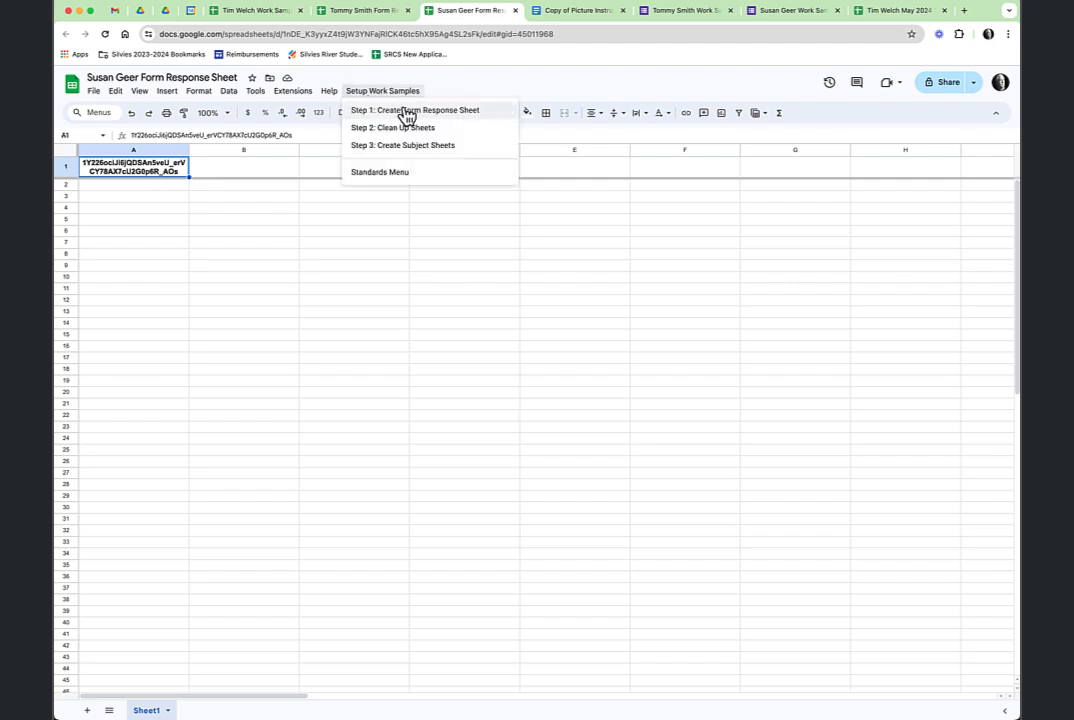
left_click(410, 112)
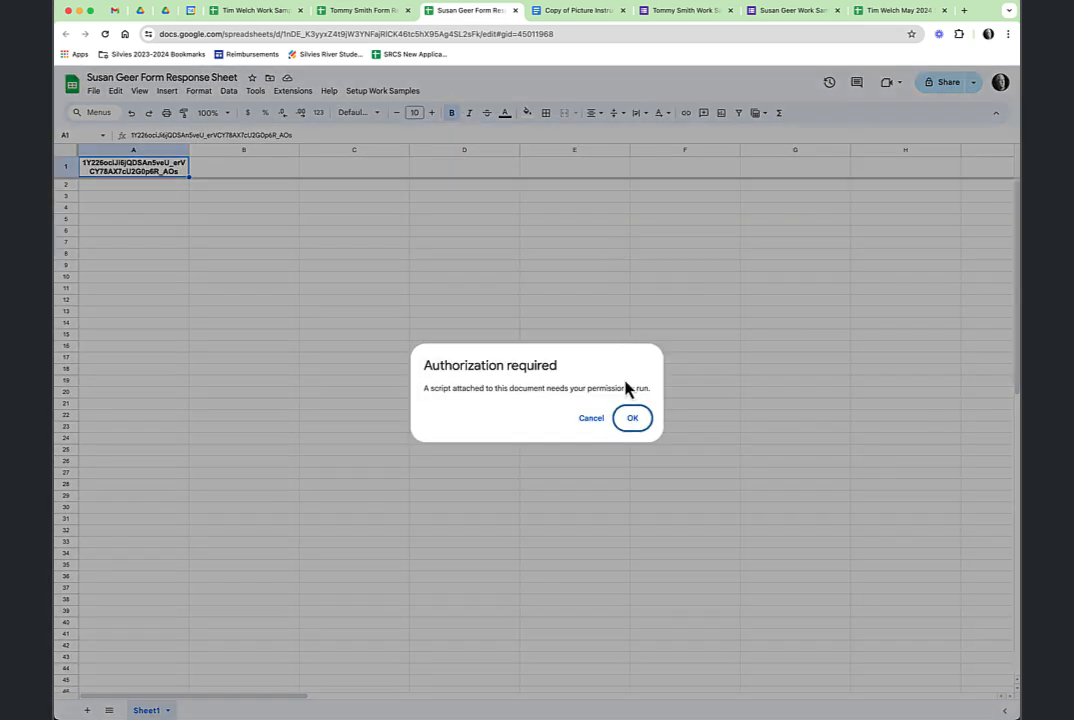
left_click(634, 418)
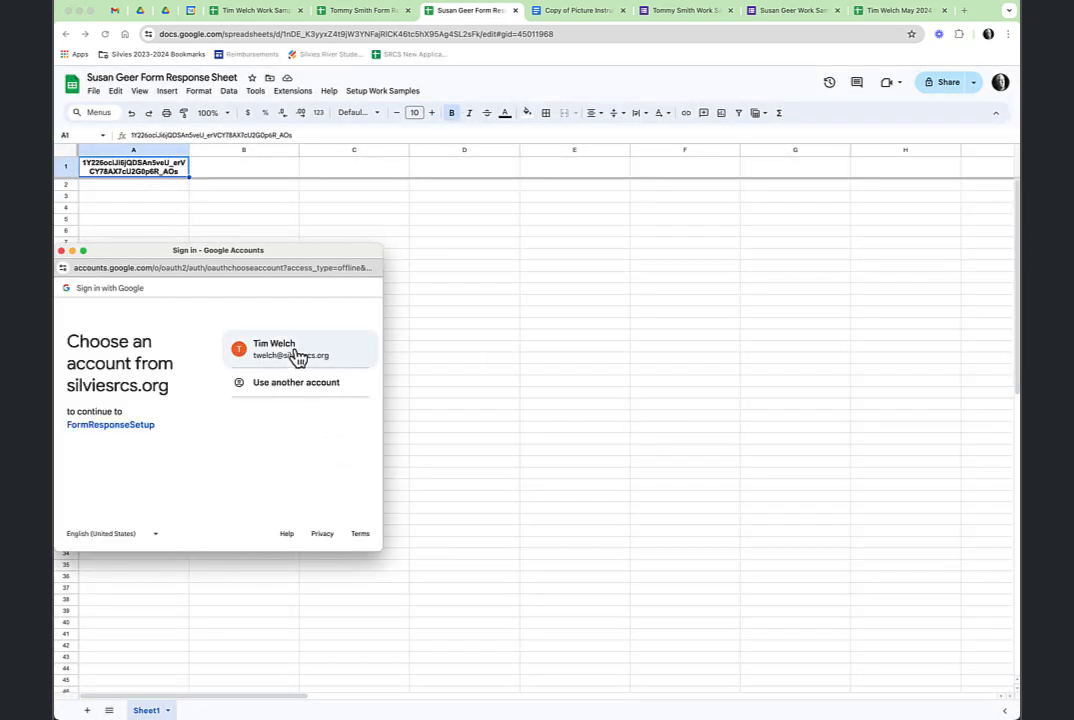
left_click(296, 358)
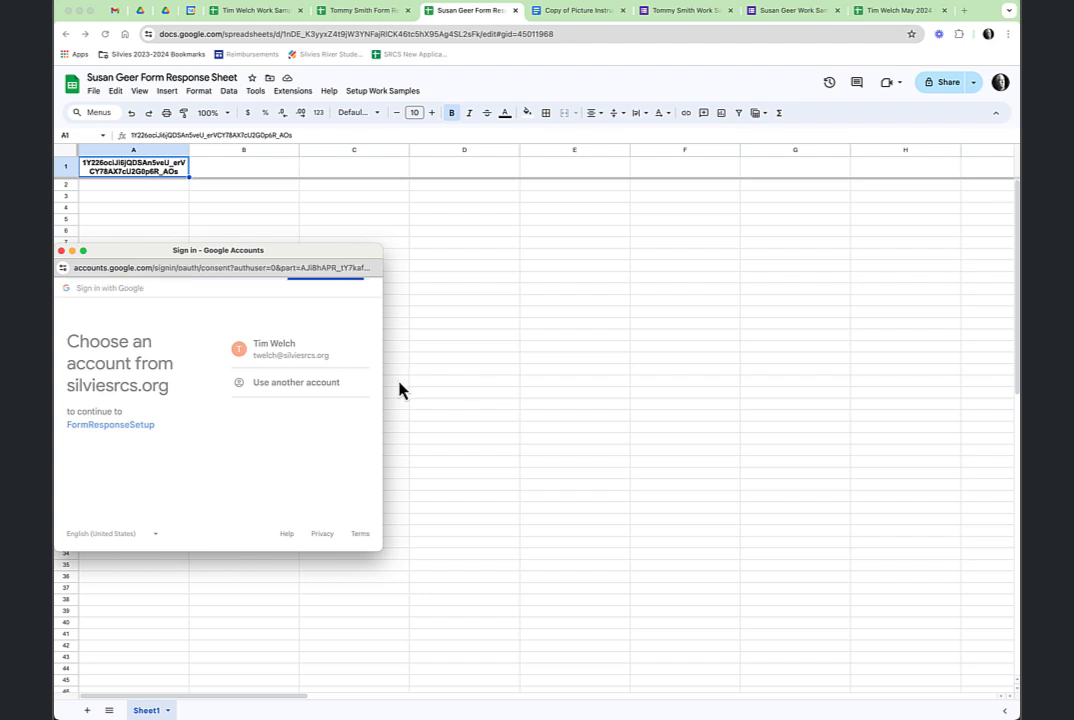
scroll(312, 446, "down", 5)
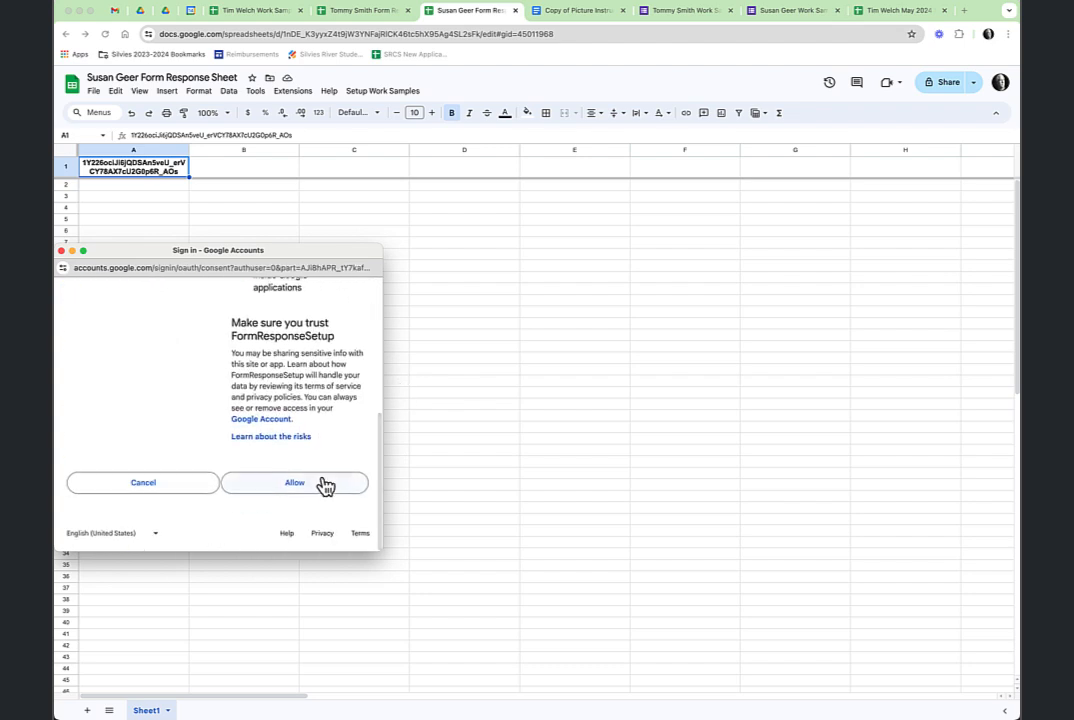
left_click(330, 490)
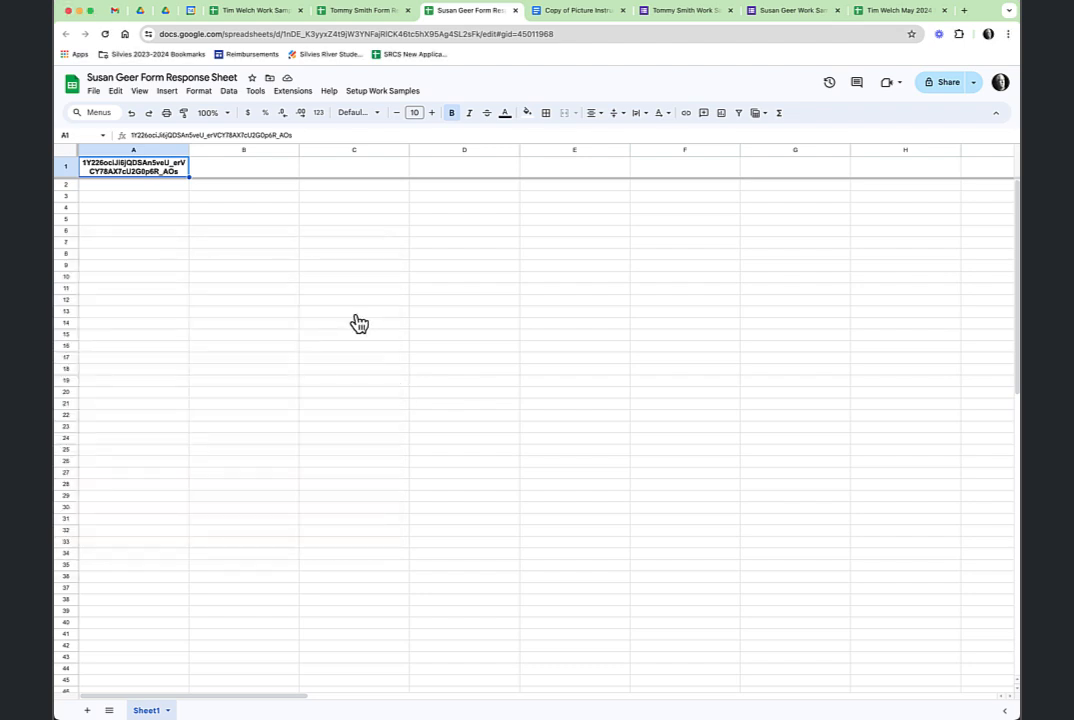
left_click(400, 96)
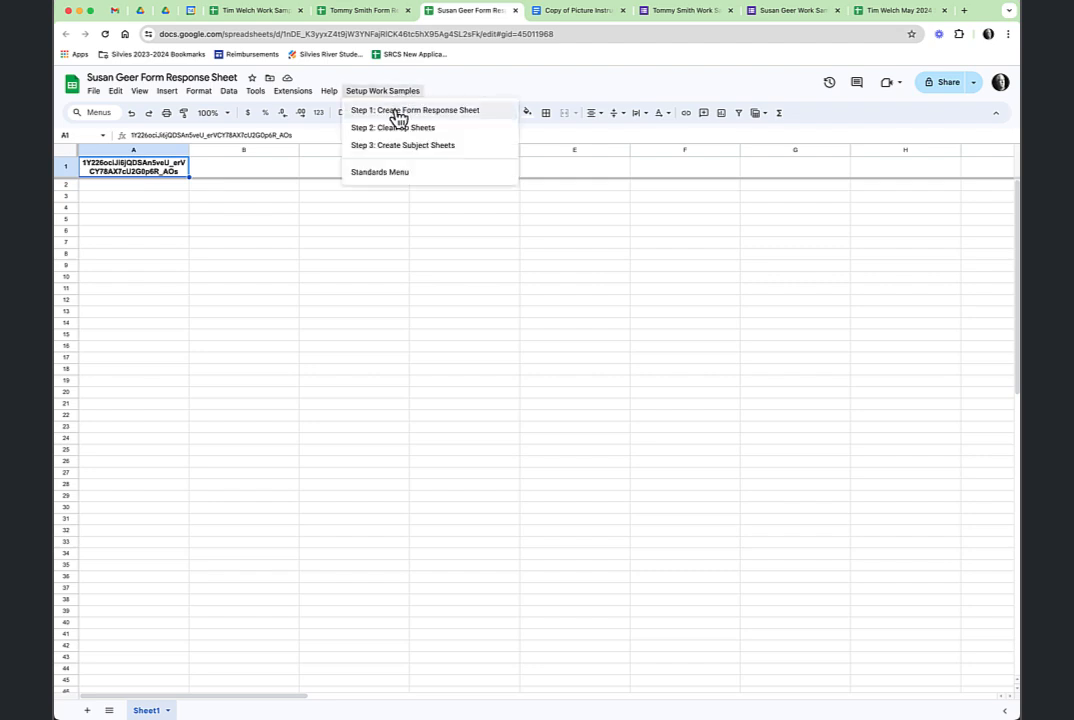
left_click(398, 110)
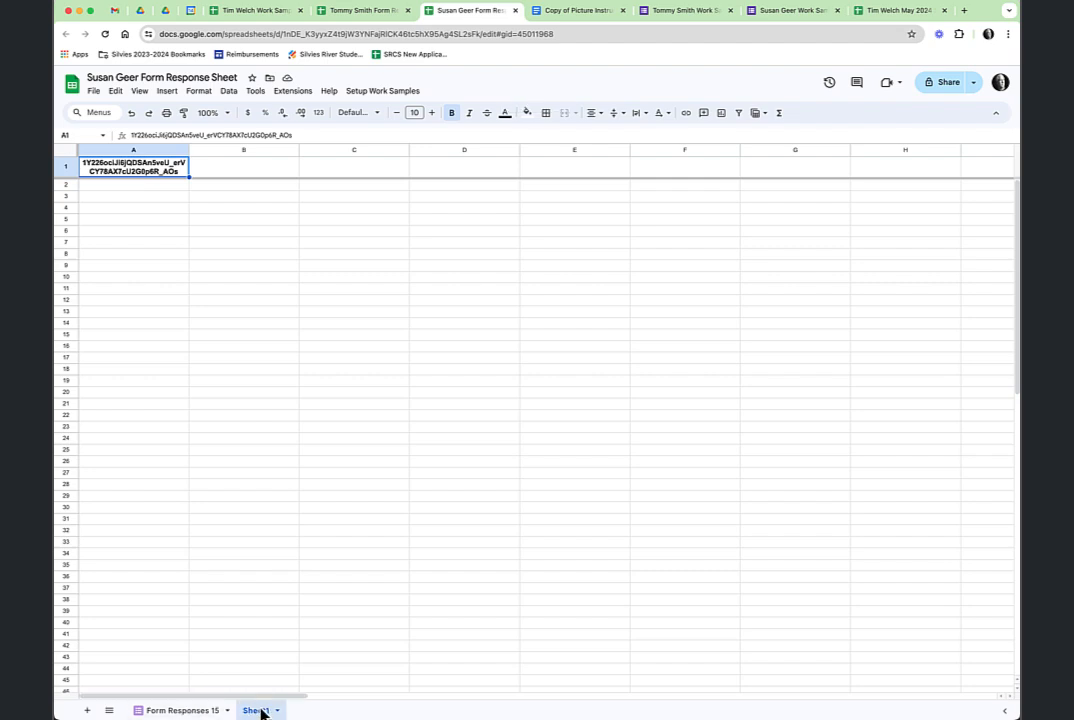
Run Step 2 to build the headed data tab and Step 3 to create the subject sheets.
left_click(390, 92)
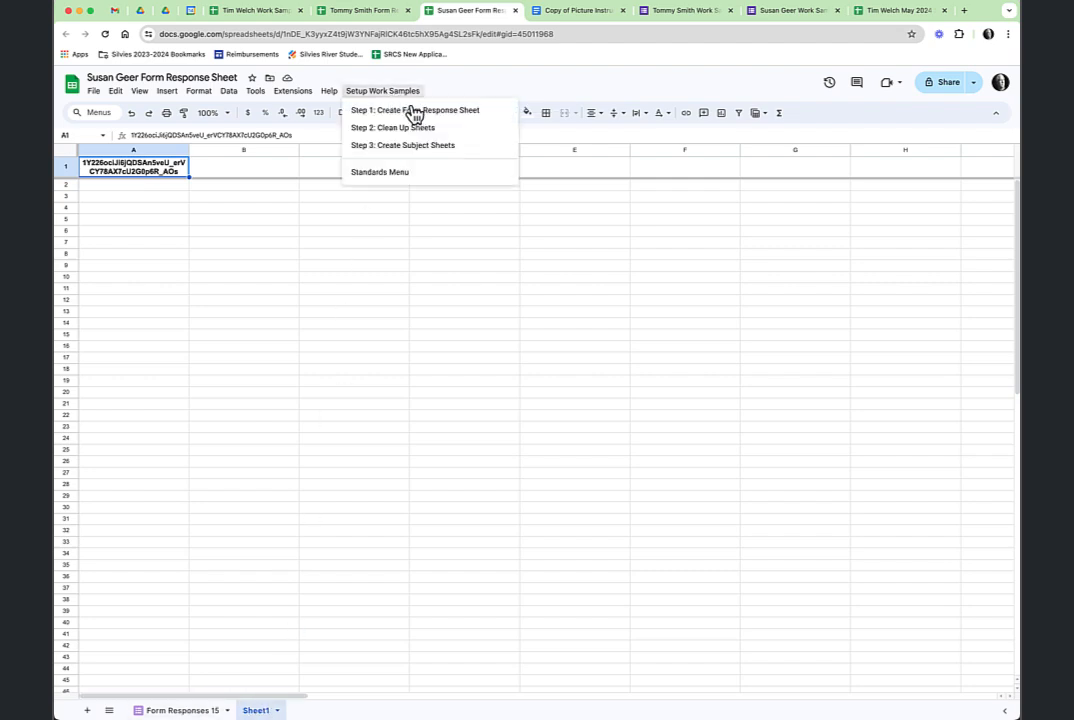
left_click(393, 130)
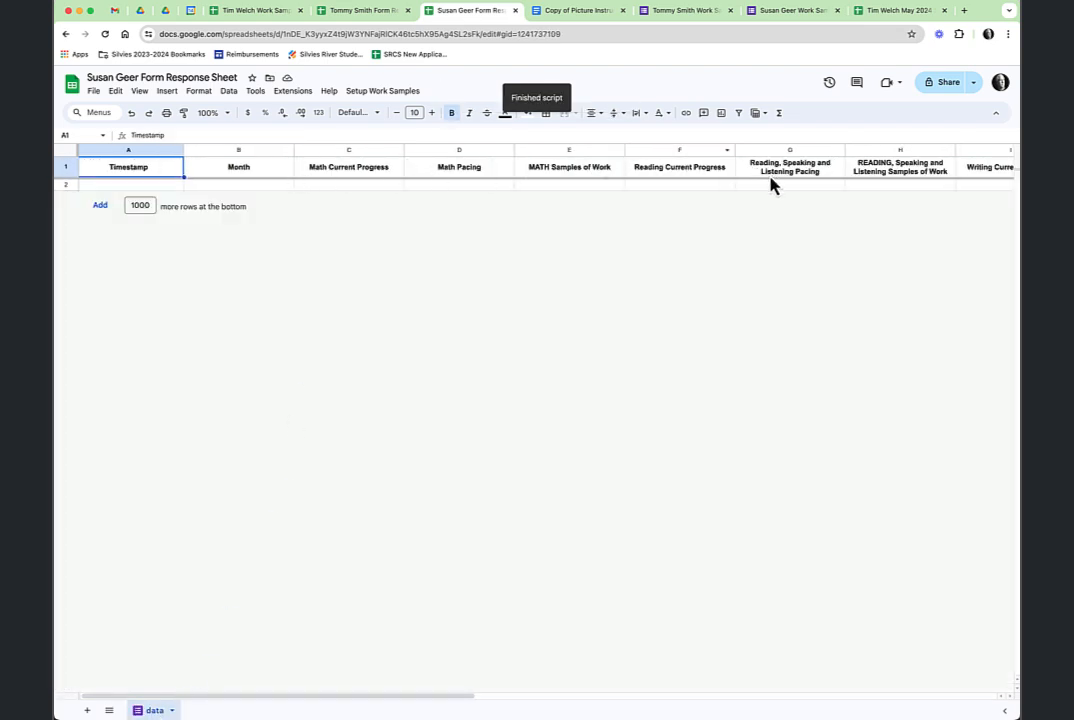
left_click(382, 98)
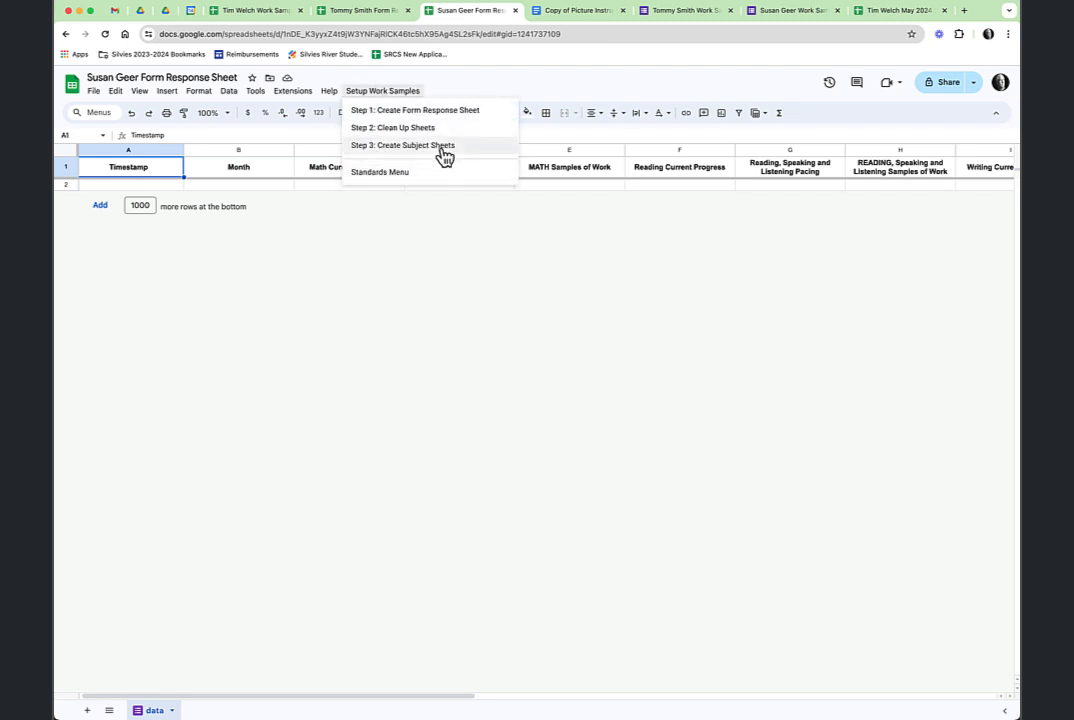
left_click(440, 148)
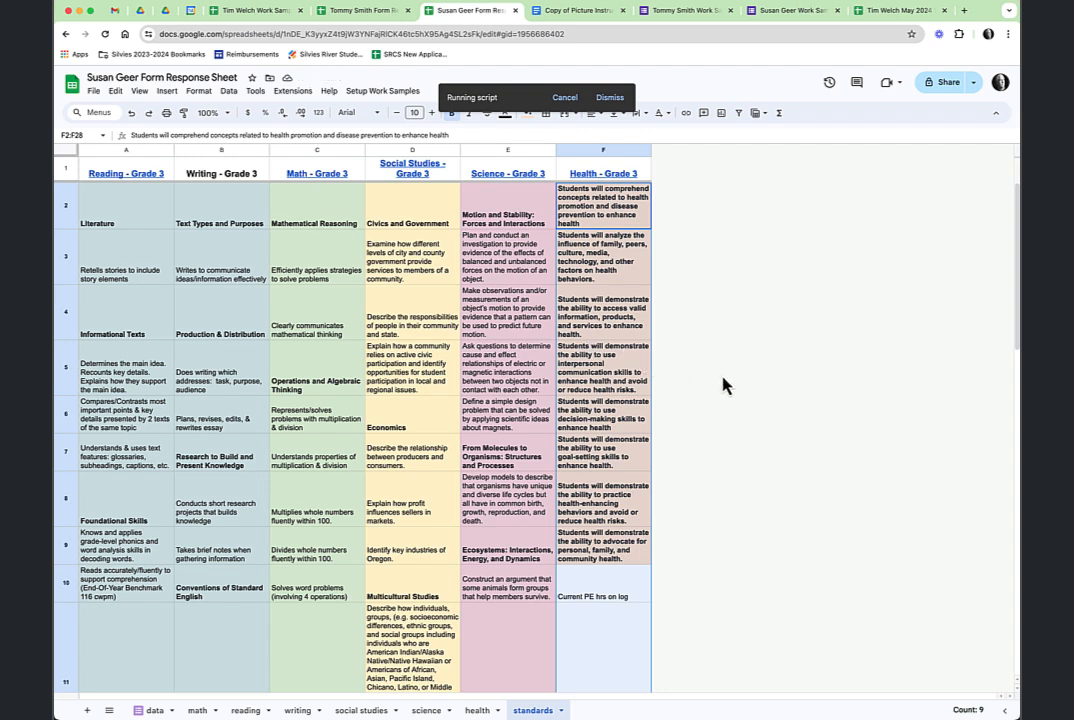
In the second student's workbook, authorize the script and run Step 1: Create Form Response Sheet.
left_click(370, 12)
left_click(381, 91)
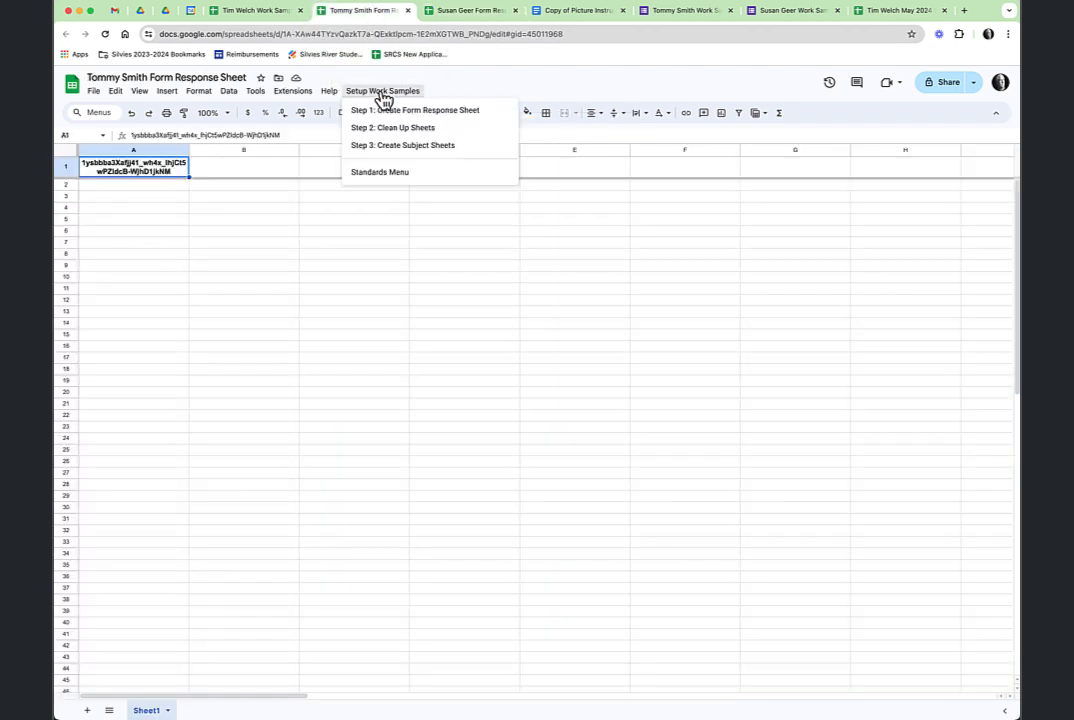
left_click(401, 112)
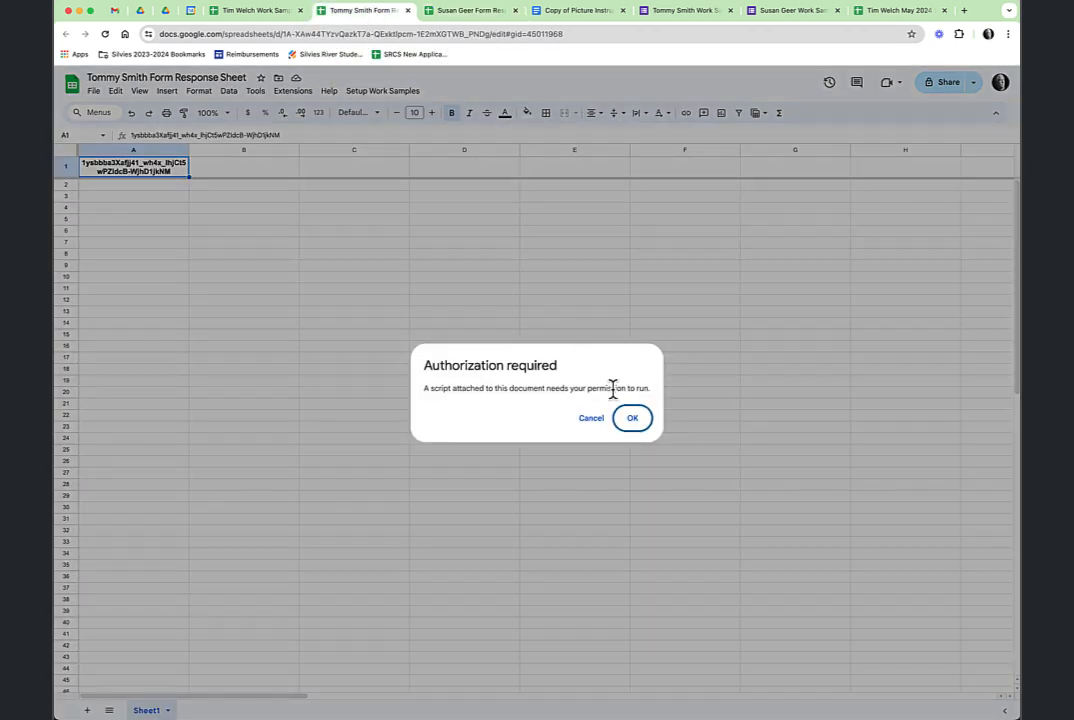
left_click(633, 420)
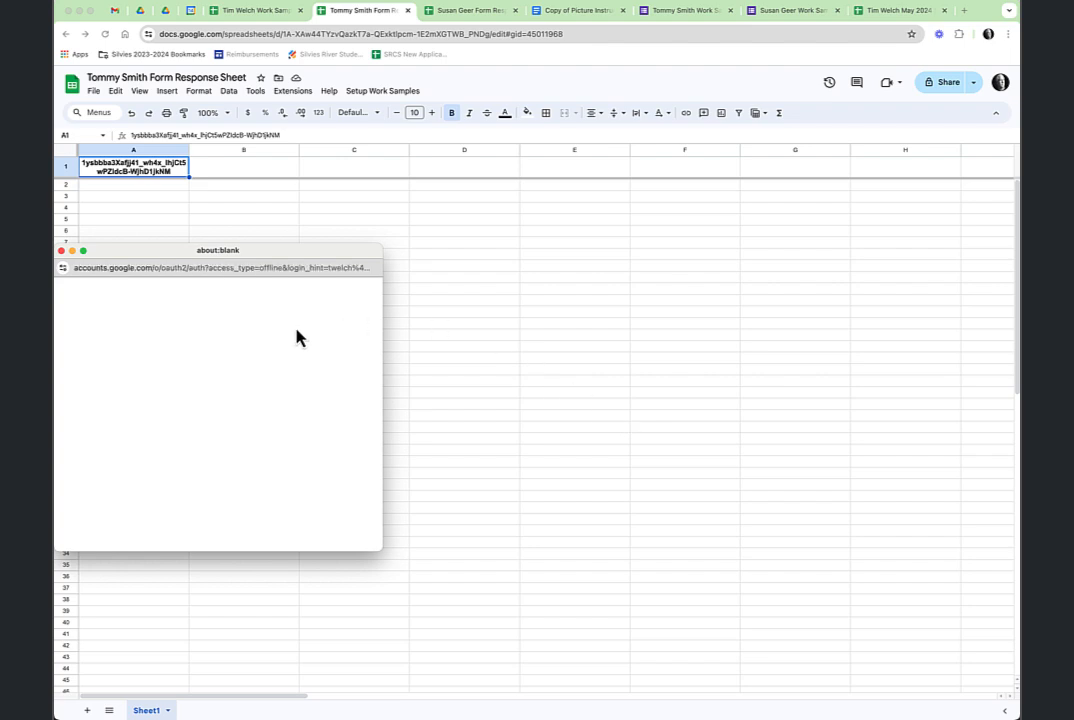
left_click(296, 354)
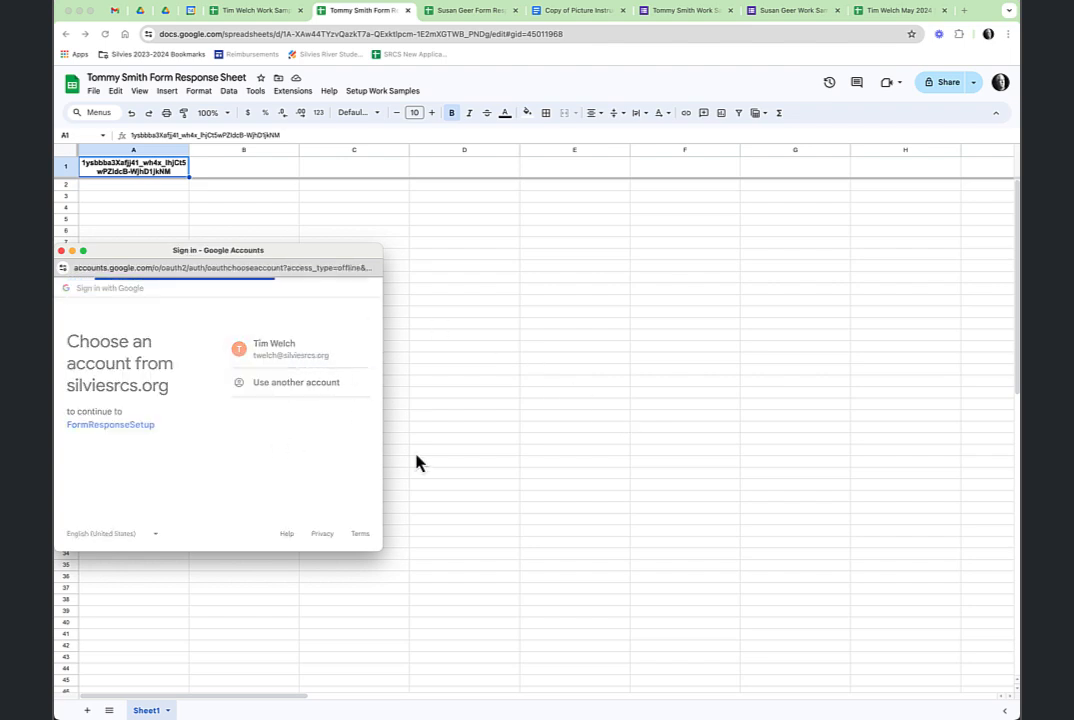
scroll(350, 440, "down", 5)
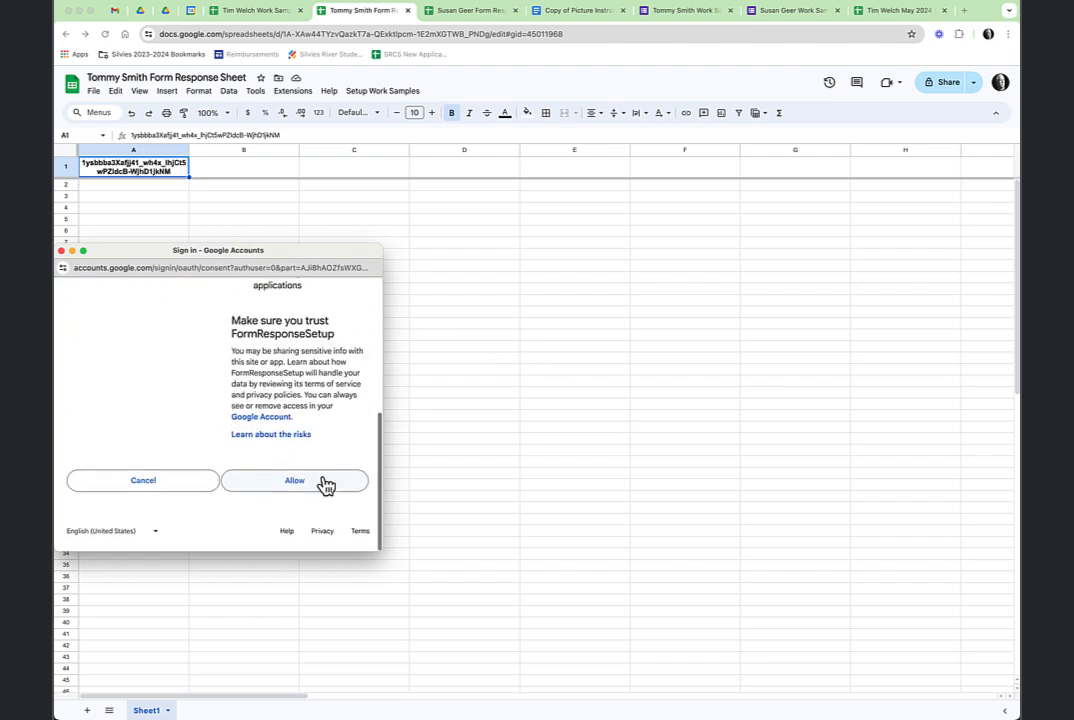
left_click(323, 487)
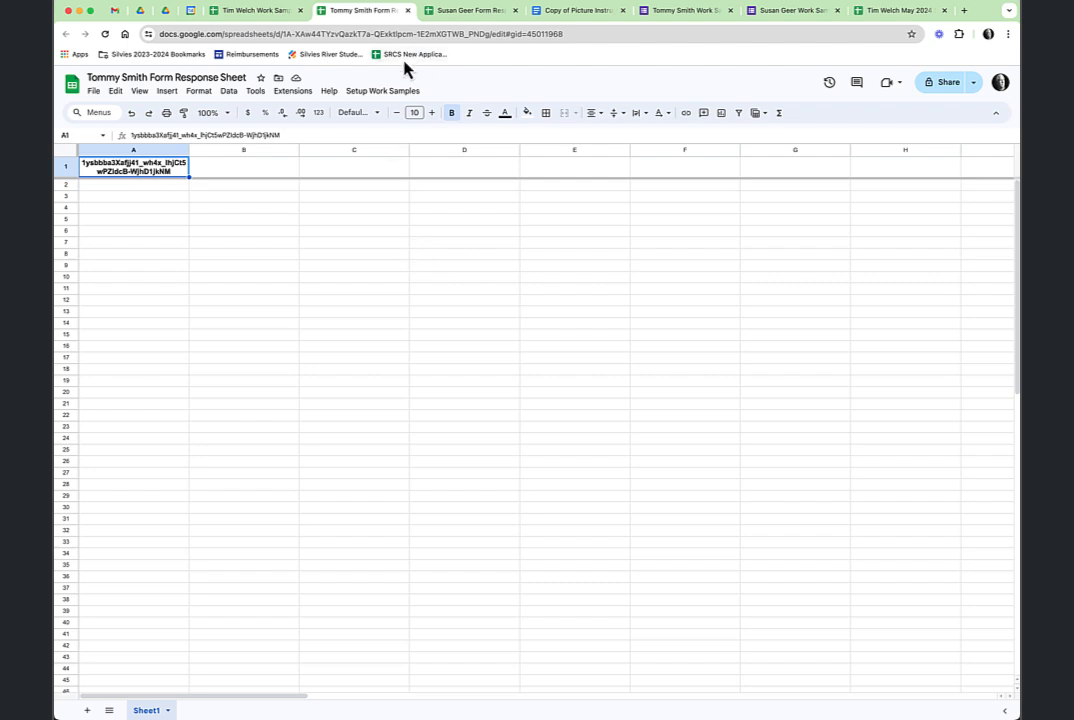
left_click(384, 92)
left_click(401, 112)
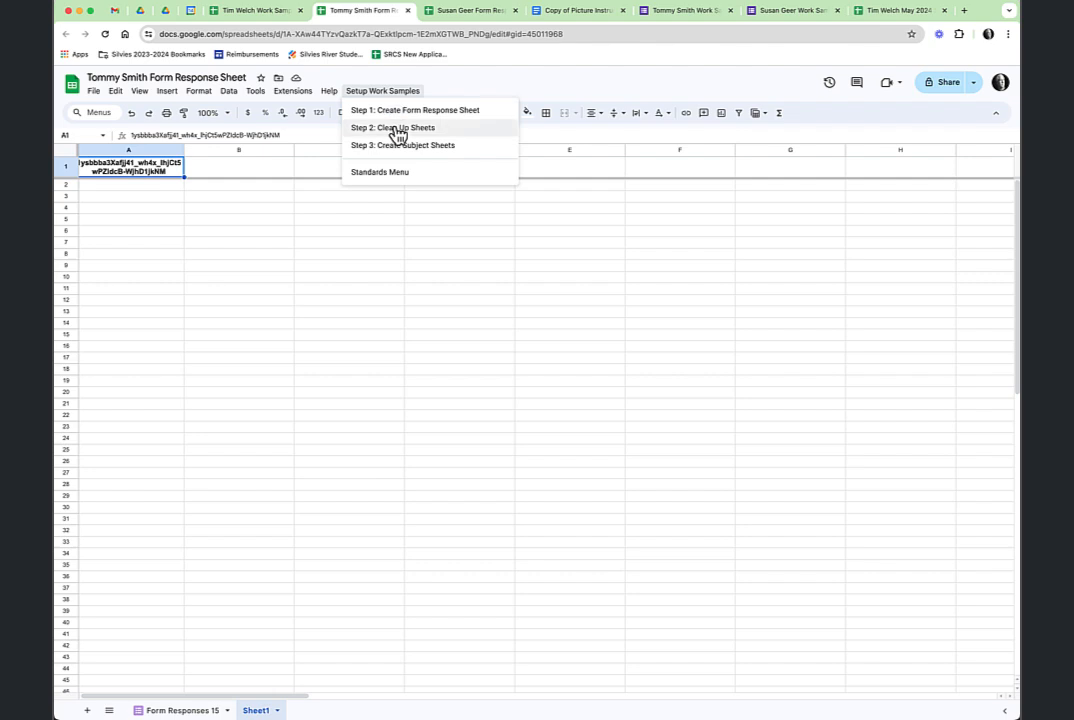
Run Step 2 clean-up and Step 3 to create the second student's subject sheets.
left_click(395, 130)
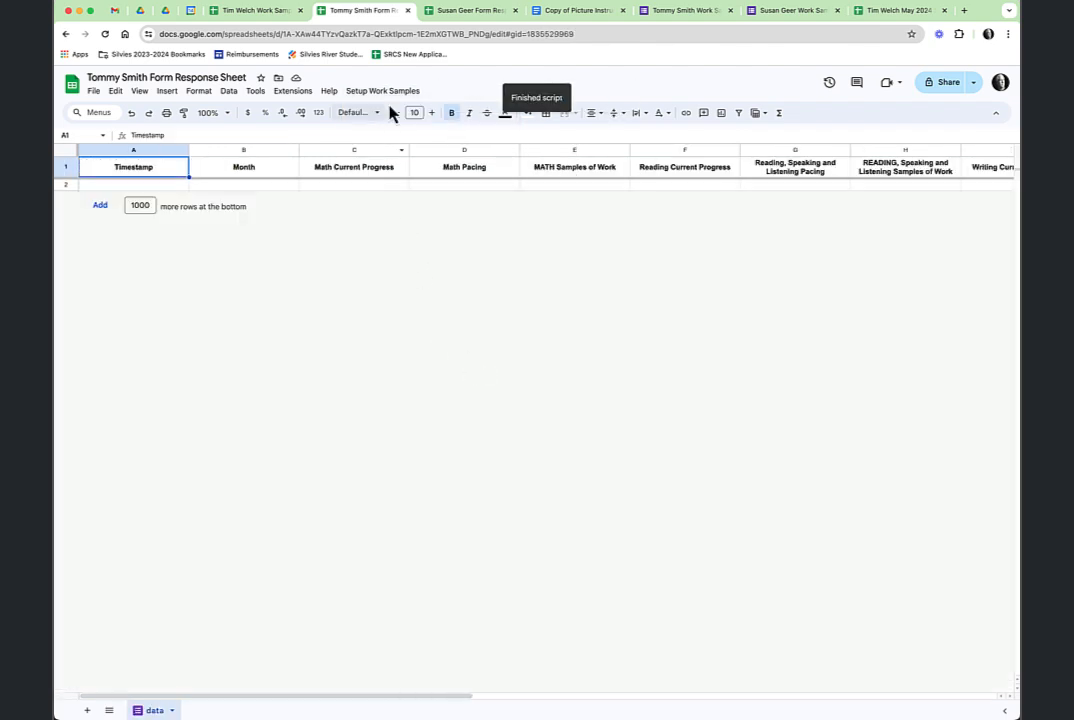
left_click(392, 92)
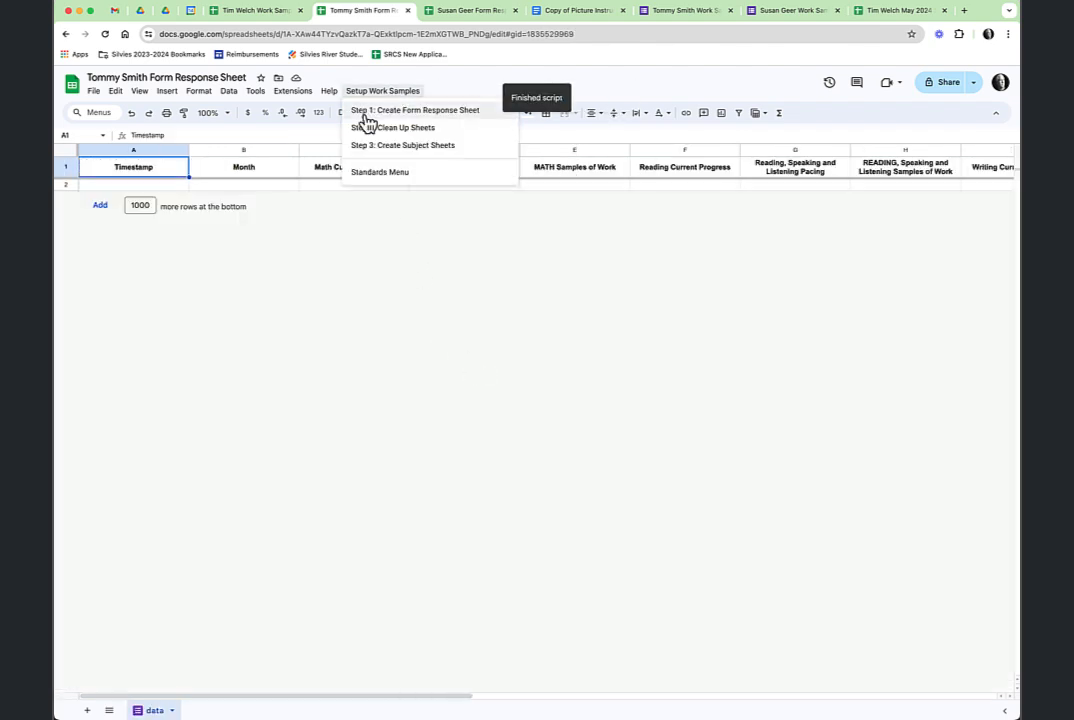
left_click(405, 148)
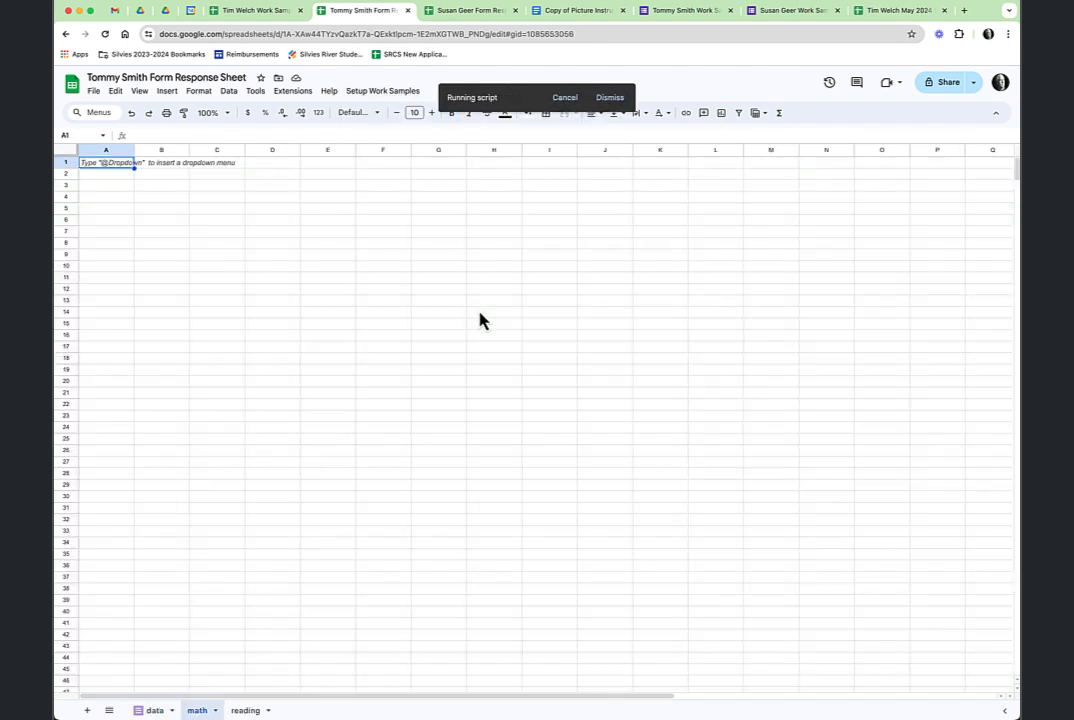
In the first student's workbook, look through the math, reading and writing sheets.
left_click(466, 11)
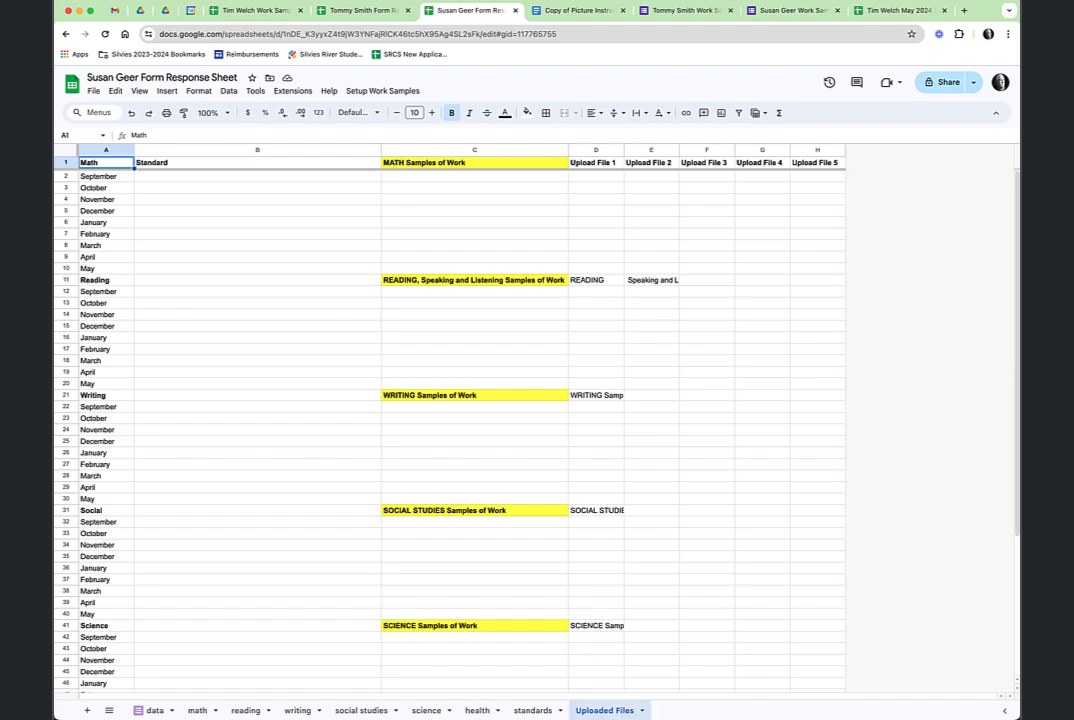
left_click(197, 710)
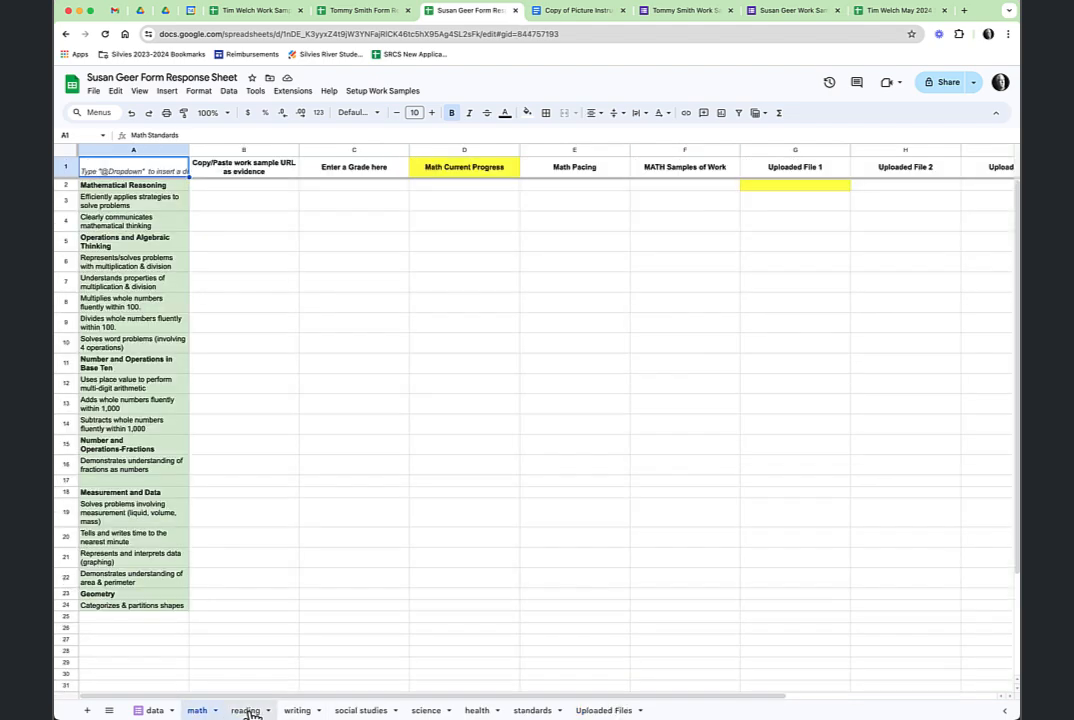
left_click(245, 710)
left_click(298, 710)
After checking the second student's response workbook, hide the roster's ID/URL columns and show Edplan URL and status.
left_click(156, 710)
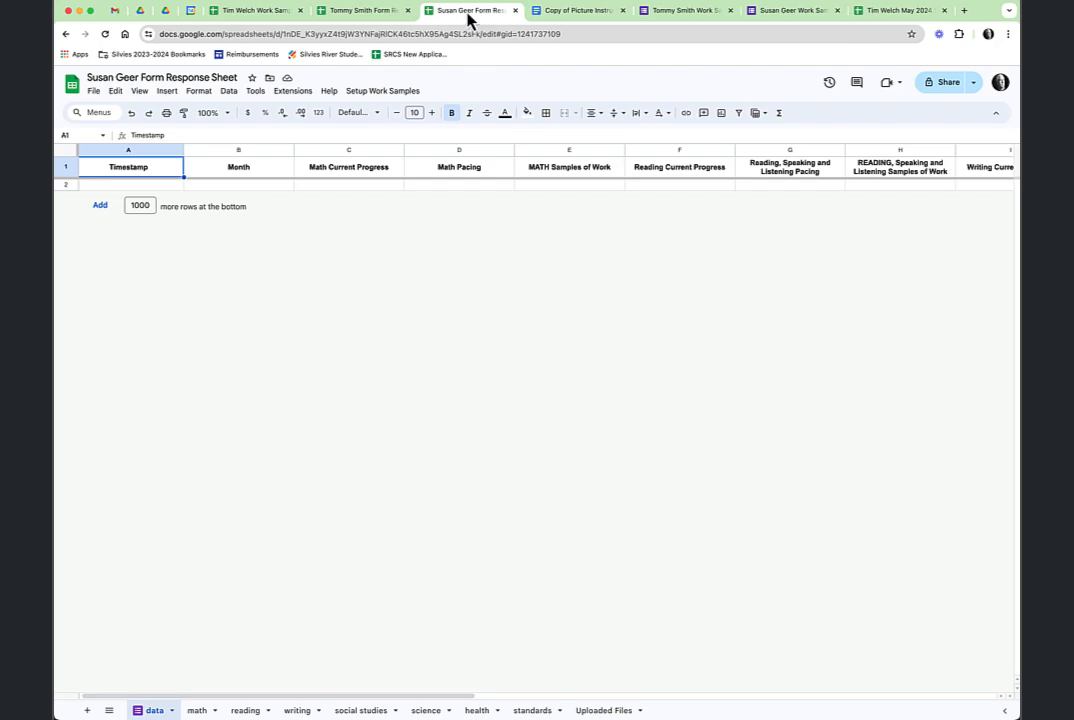
left_click(305, 12)
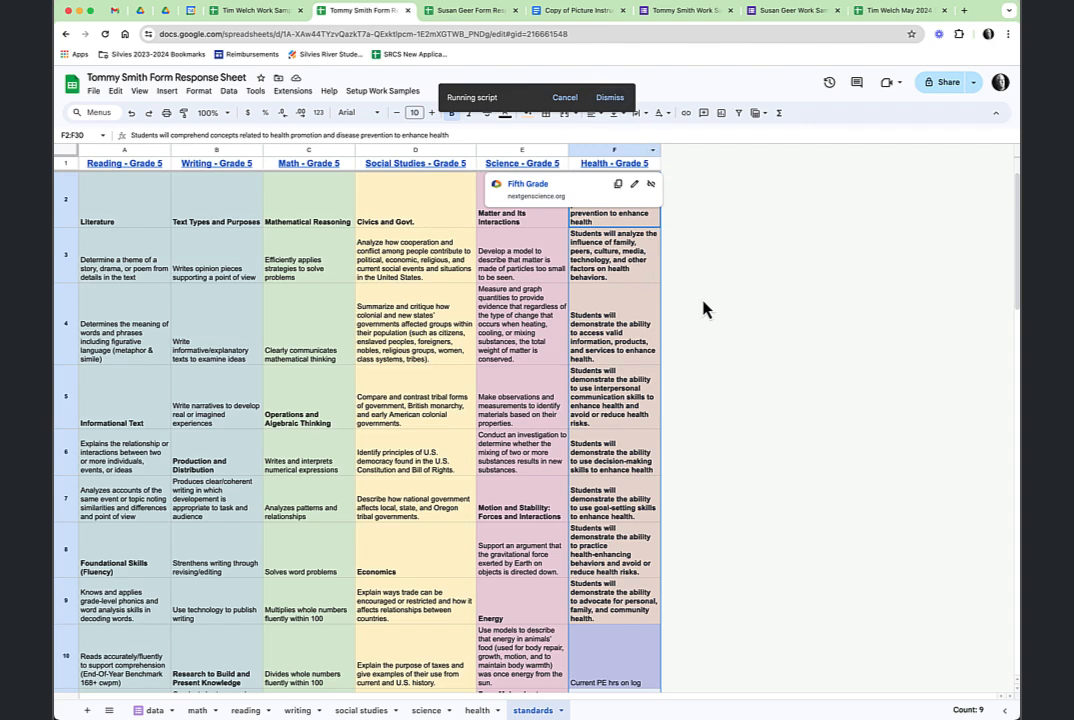
left_click(276, 18)
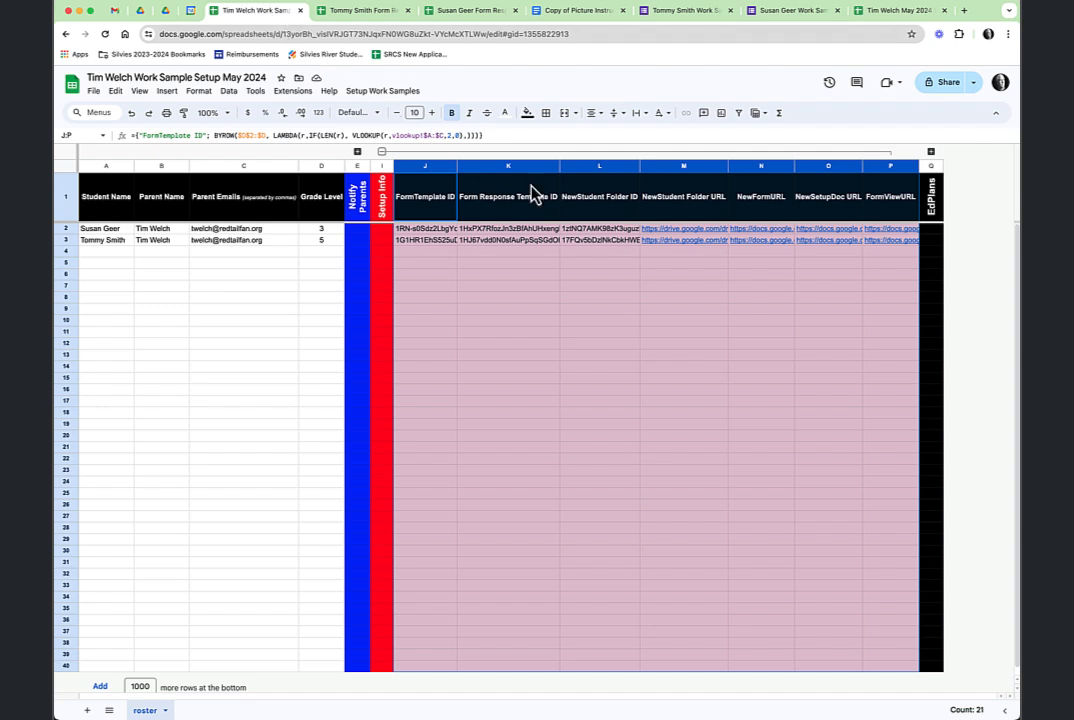
left_click(381, 152)
left_click(406, 152)
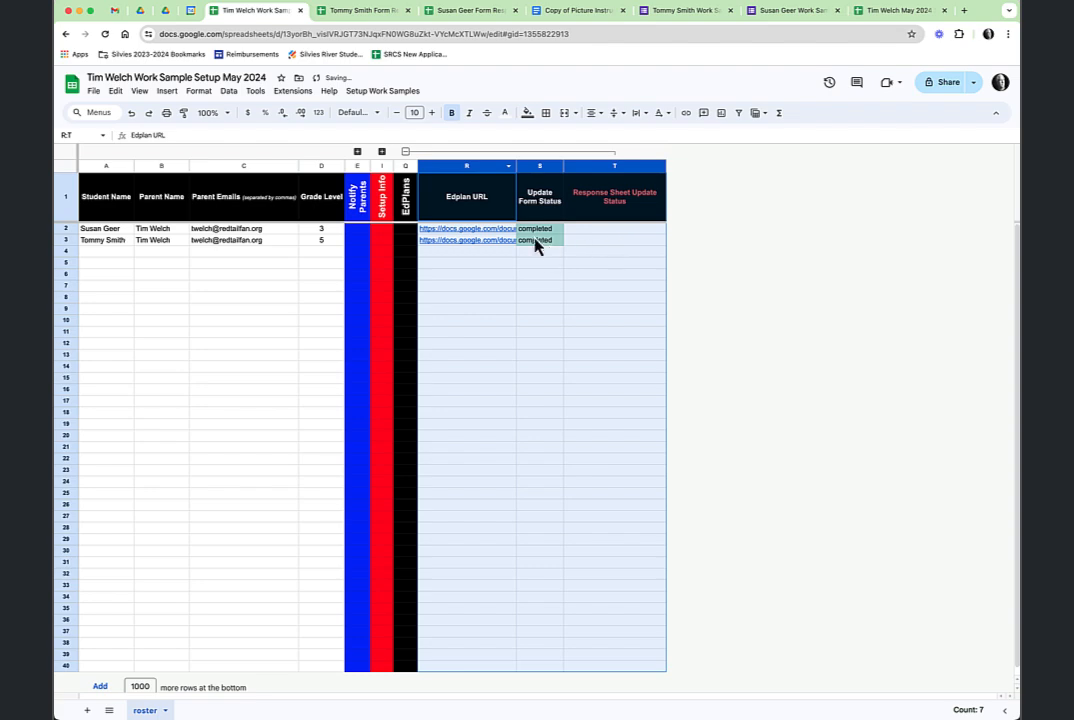
Look over the second student's work sample form and both response workbooks, then return to the roster.
left_click(695, 12)
scroll(598, 455, "down", 10)
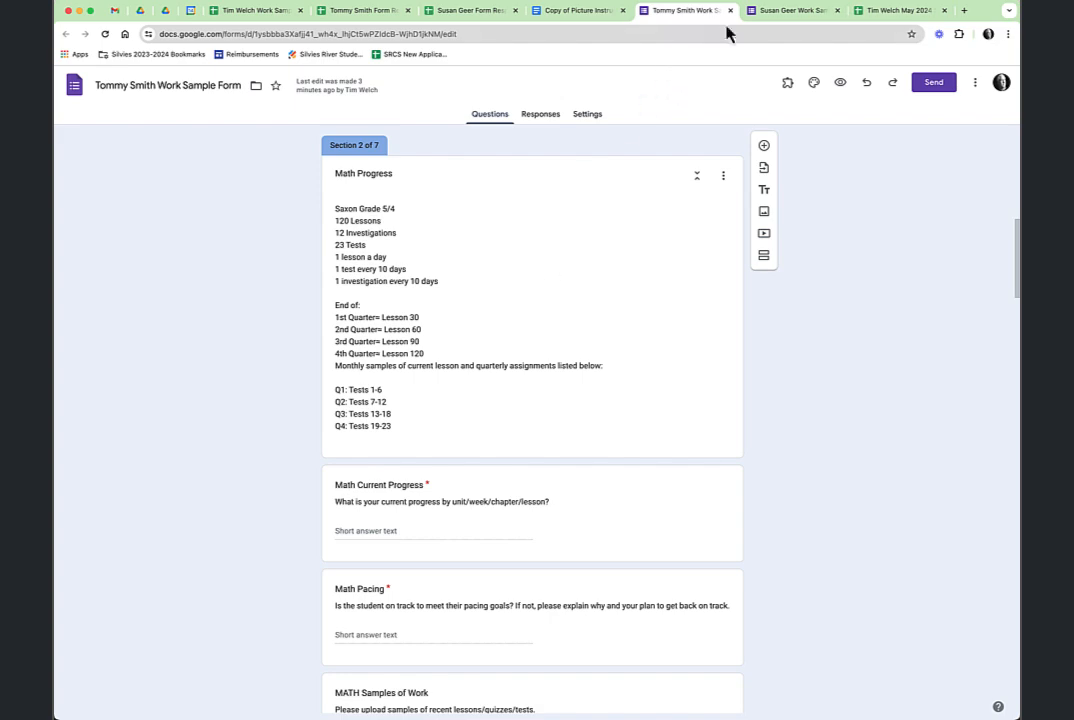
left_click(347, 18)
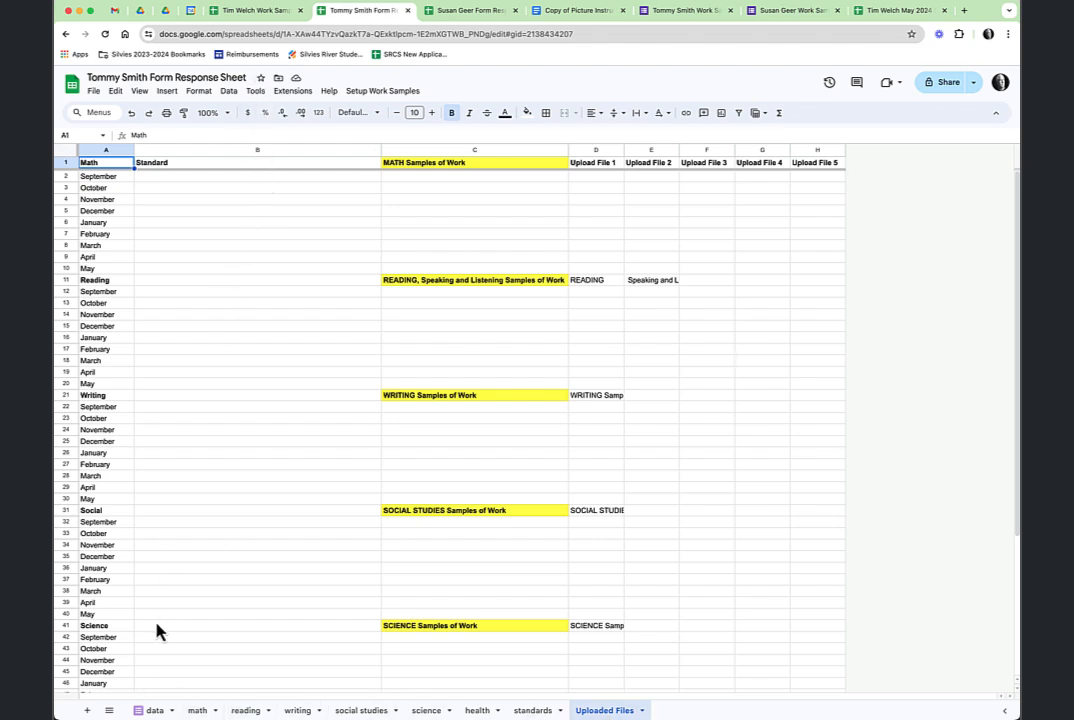
left_click(152, 710)
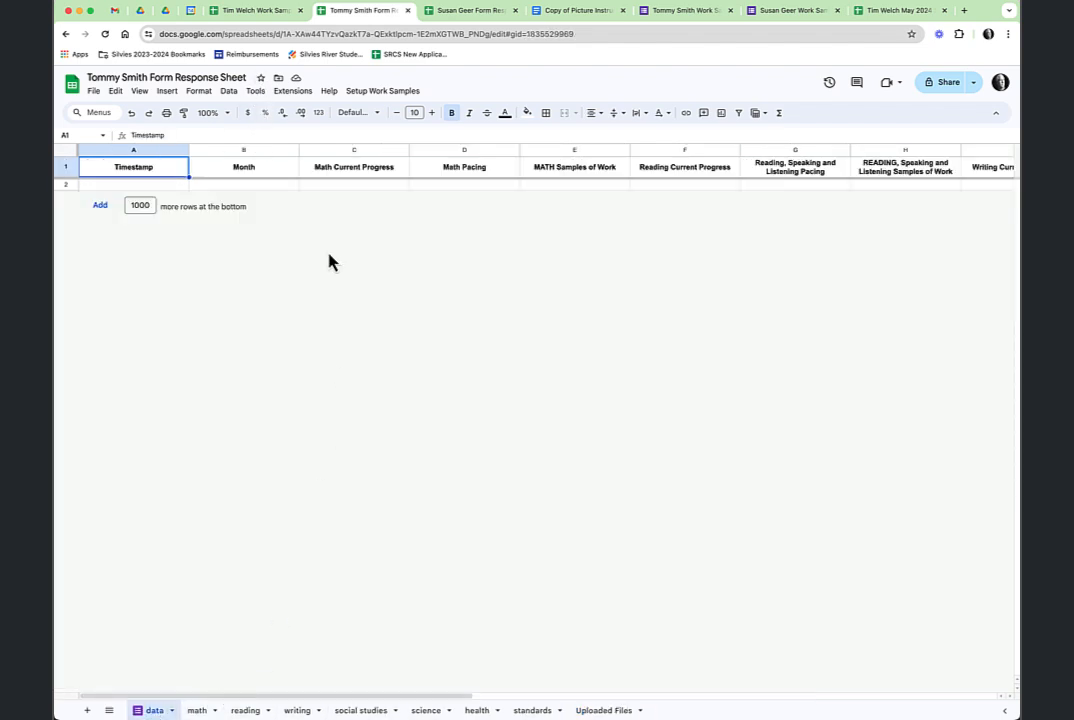
left_click(474, 12)
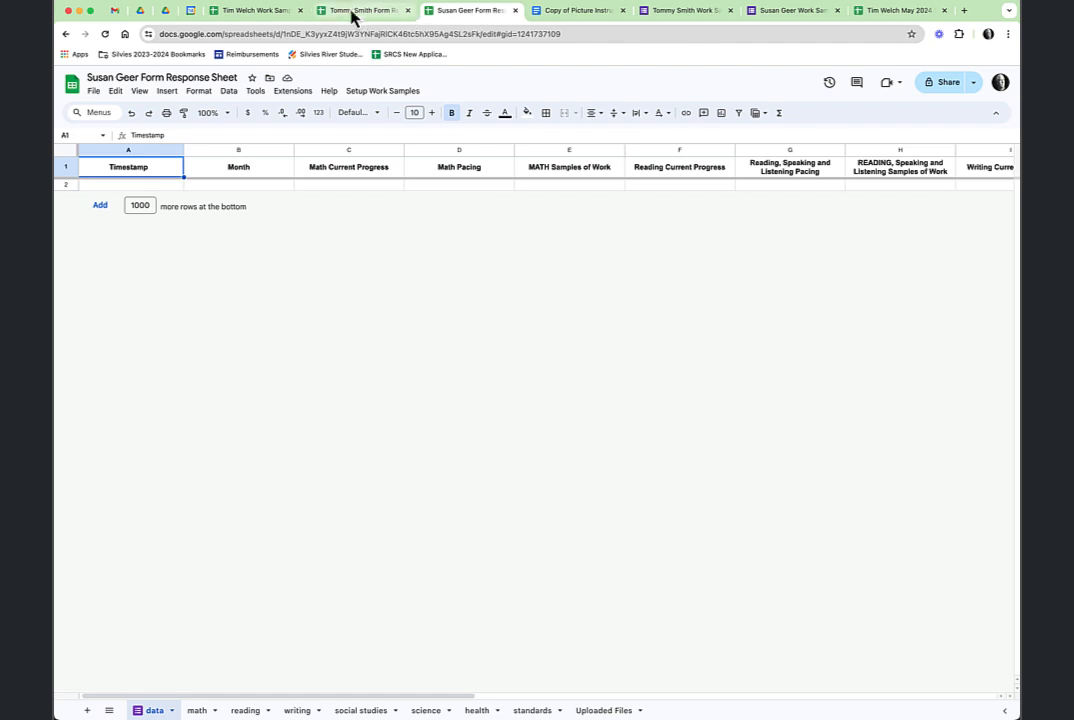
left_click(236, 14)
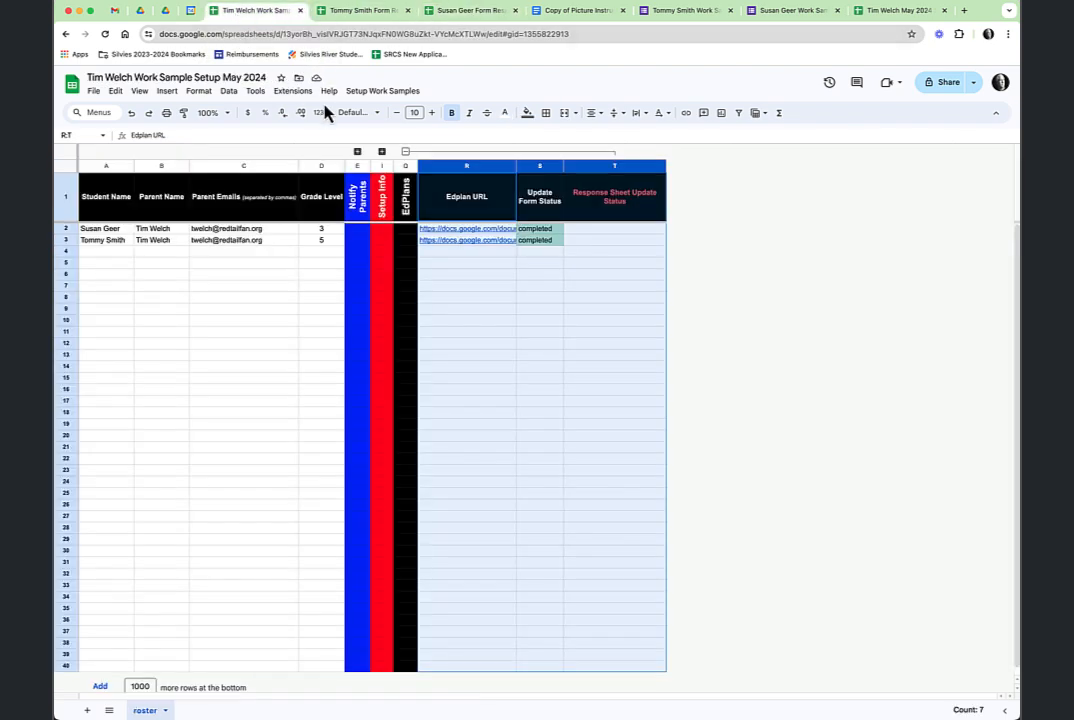
Copy each student's Edplan into their response sheet using the custom setup menu script.
left_click(384, 93)
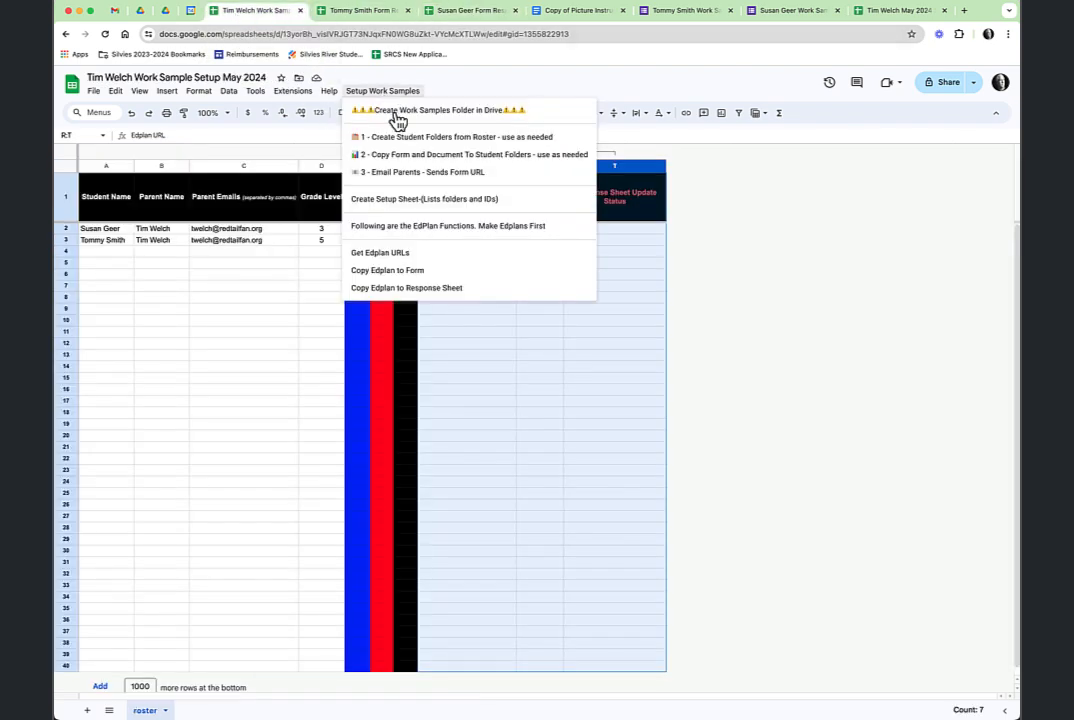
left_click(433, 290)
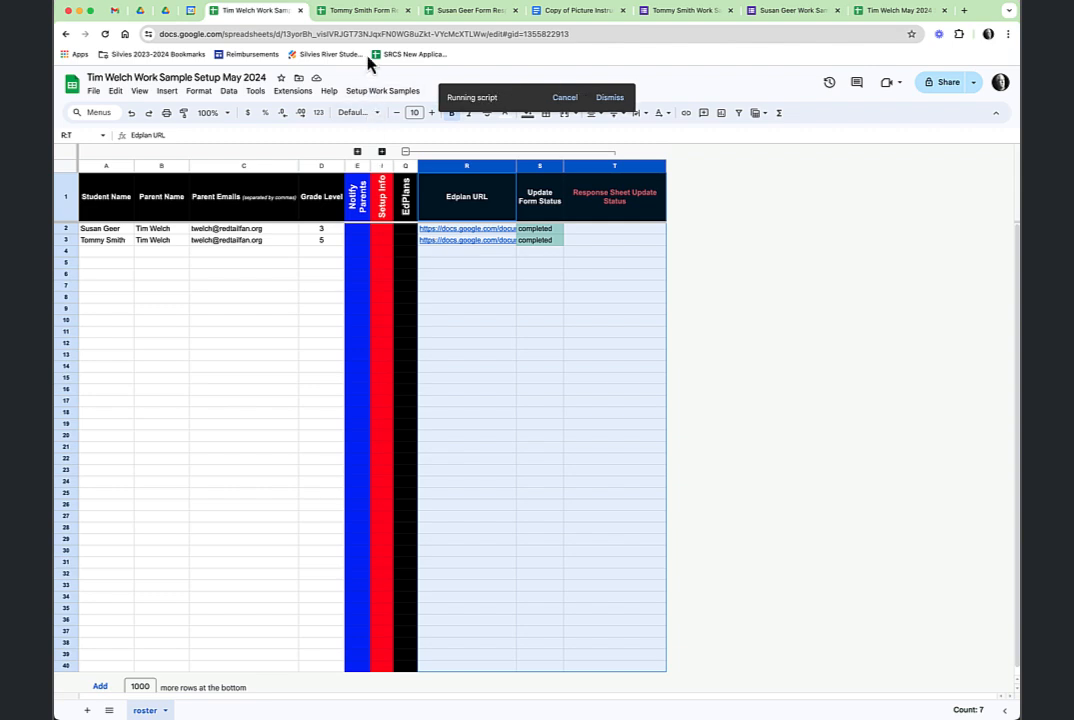
left_click(371, 16)
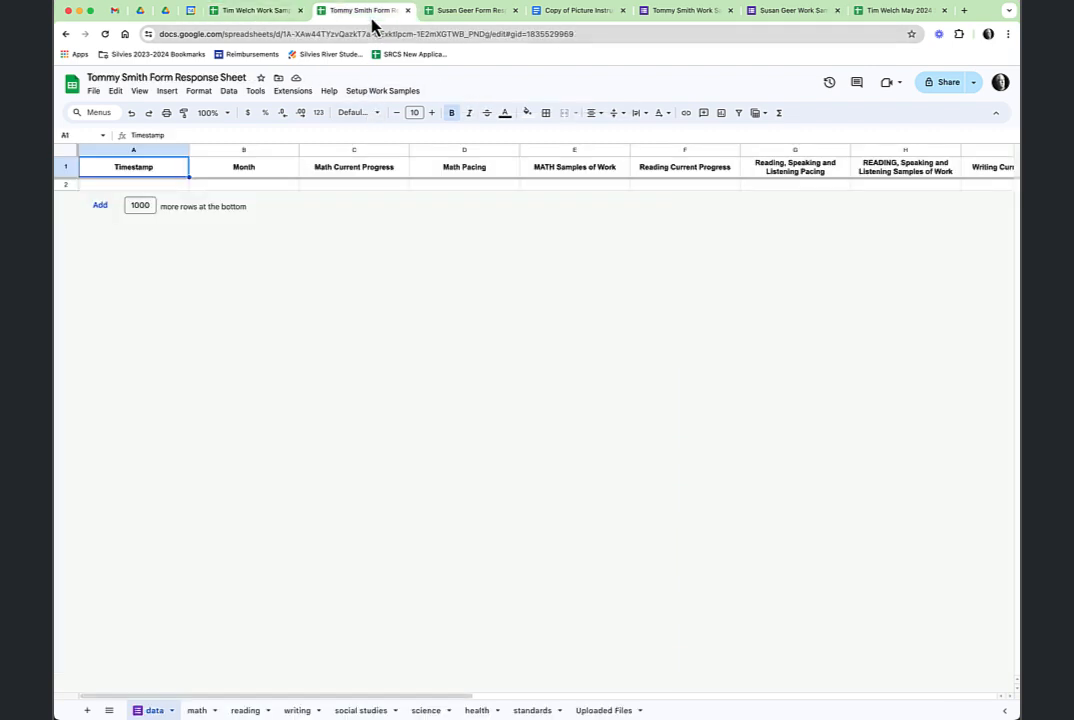
left_click(472, 15)
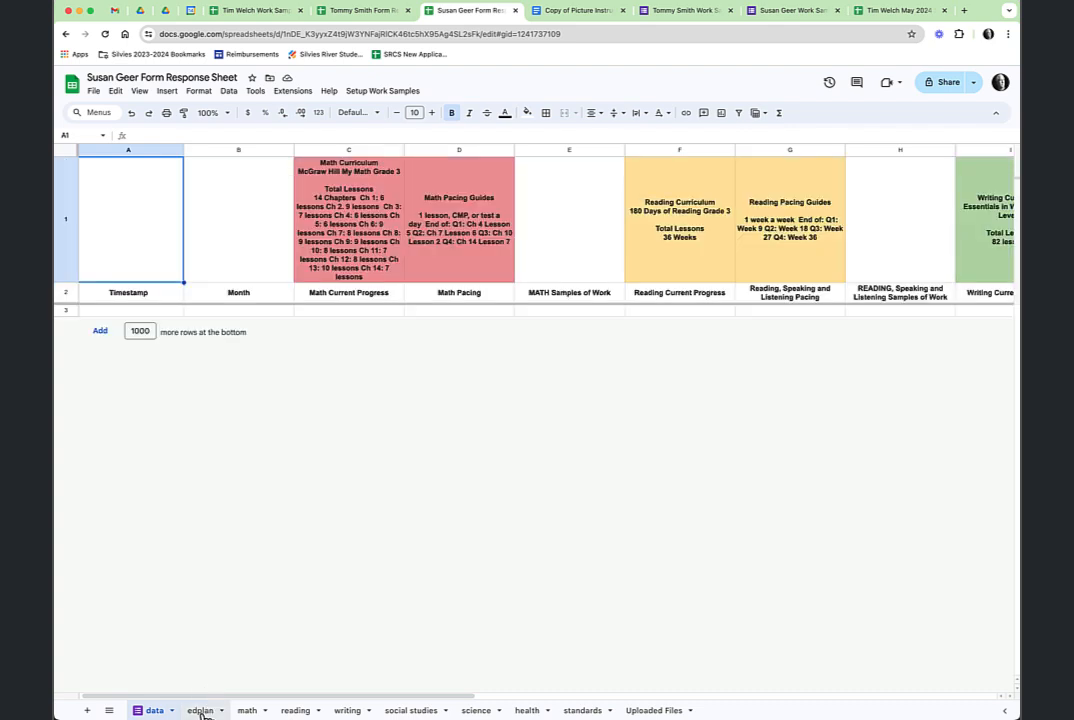
Inspect the first student's new Edplan sheet and preview its linked Edplan document.
left_click(203, 711)
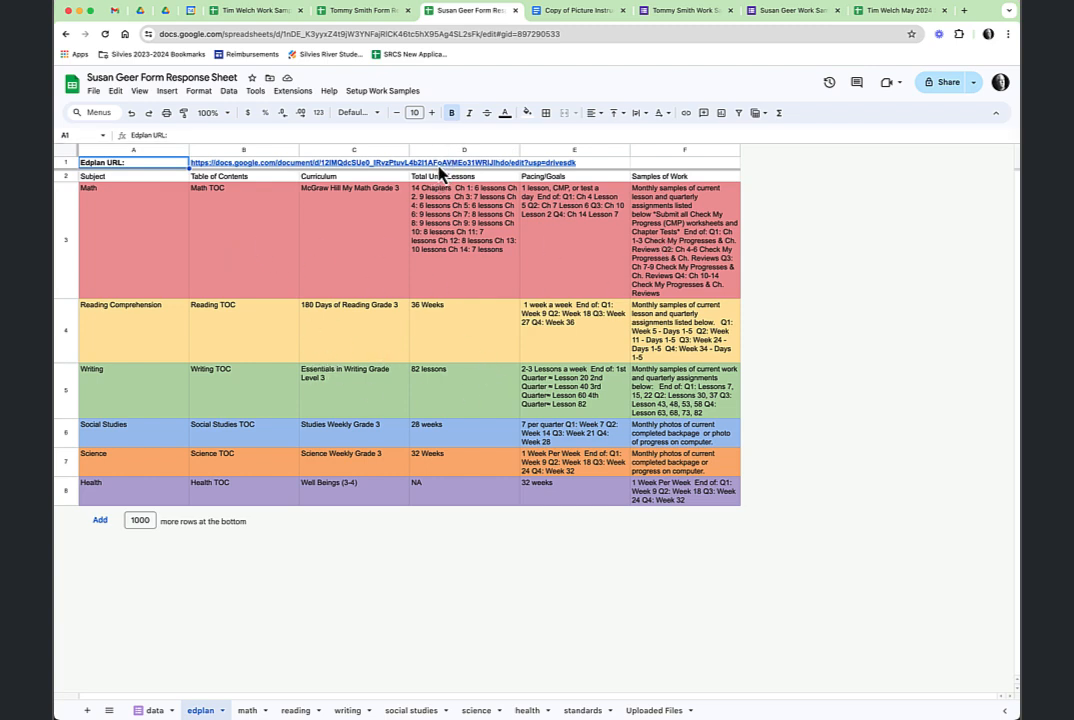
left_click(441, 166)
mouse_move(277, 176)
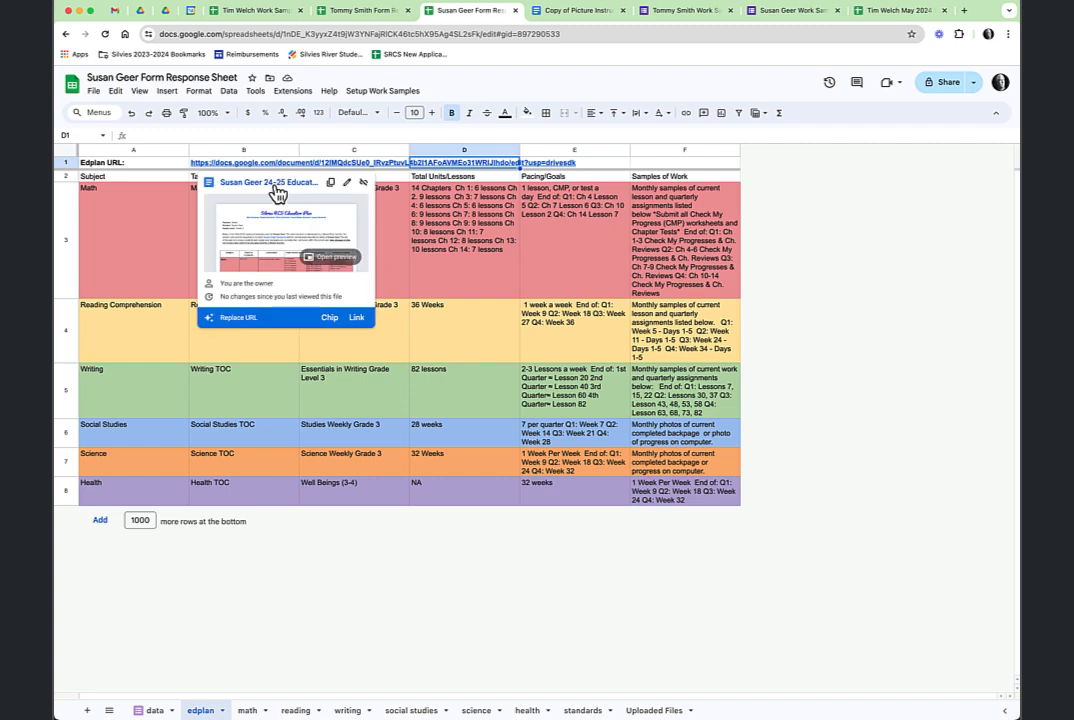
left_click(317, 607)
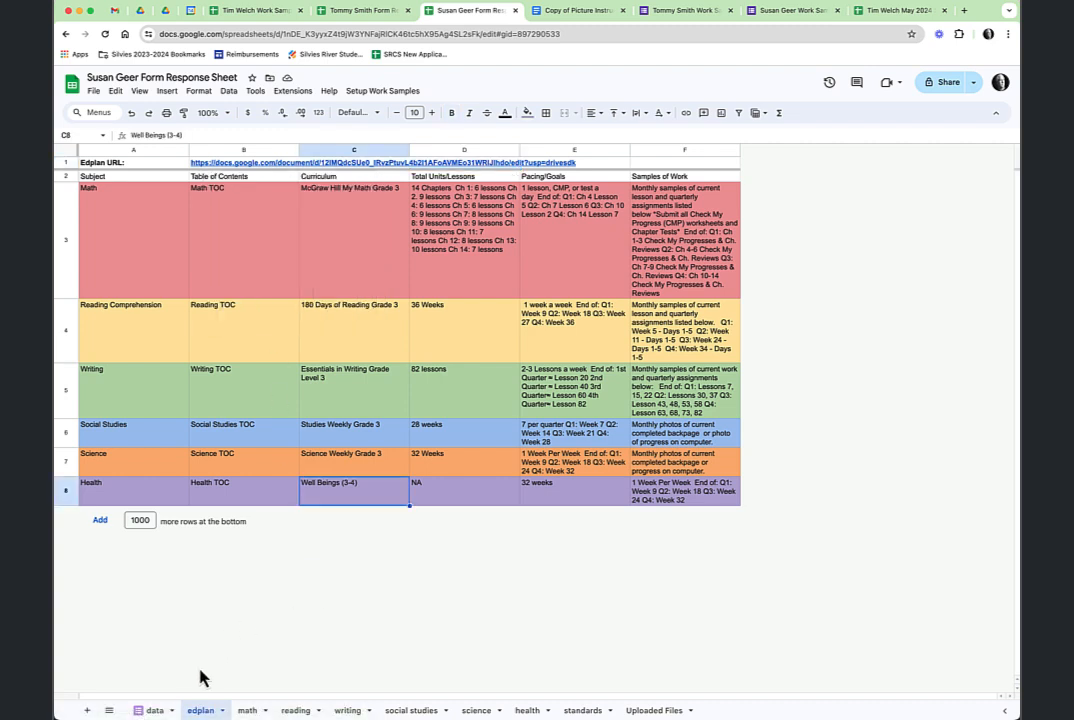
left_click(152, 710)
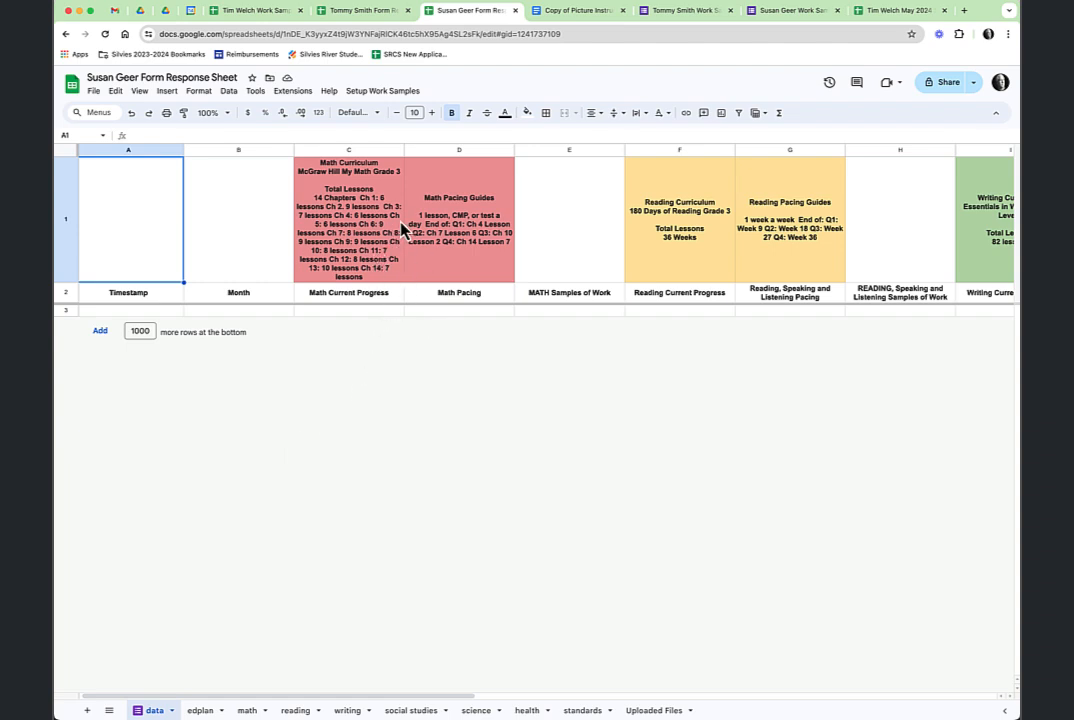
Scroll across the data sheet's curriculum headers, then switch to the Work Sample Setup May 2024 roster.
scroll(757, 237, "right", 10)
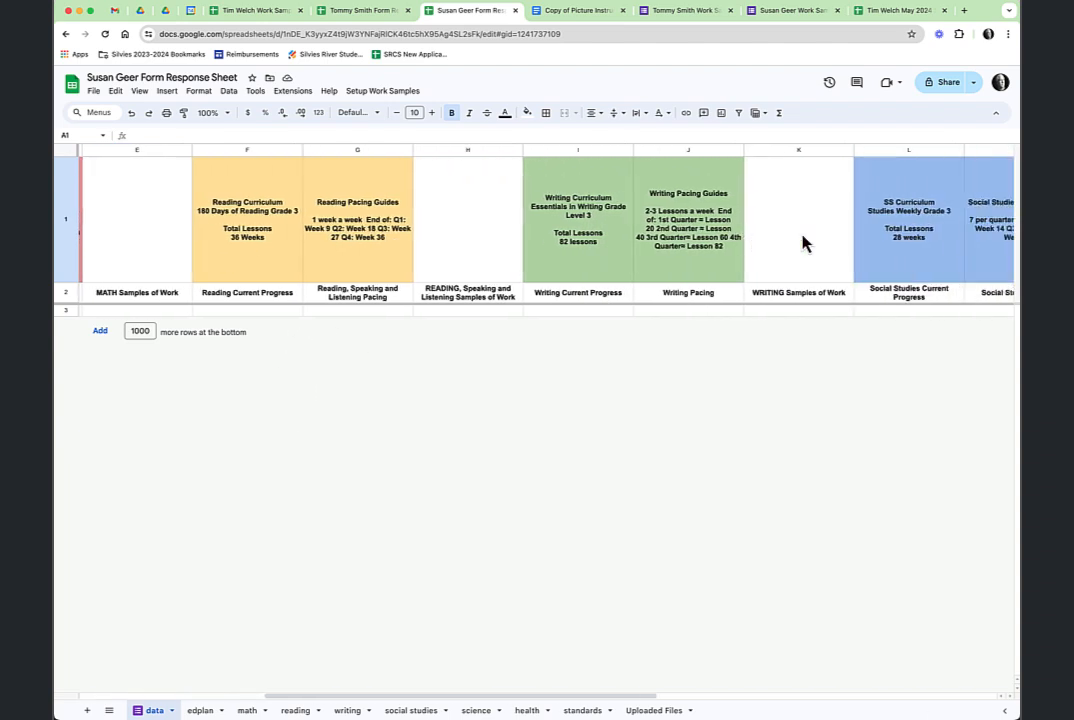
scroll(760, 240, "left", 3)
scroll(768, 248, "left", 6)
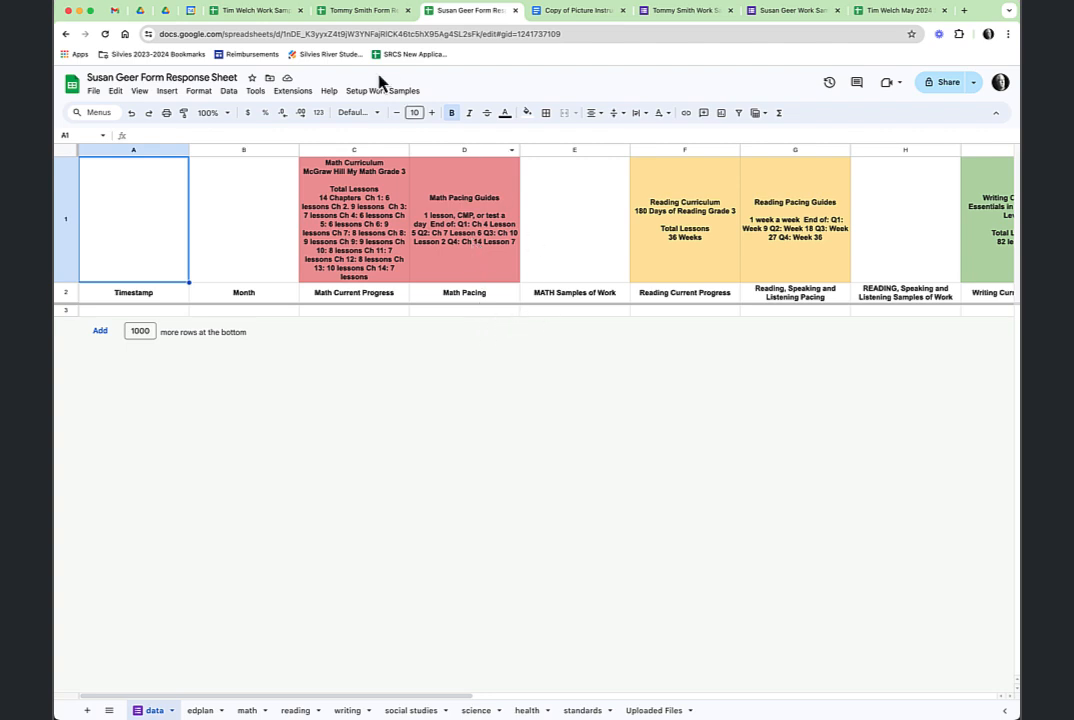
left_click(268, 14)
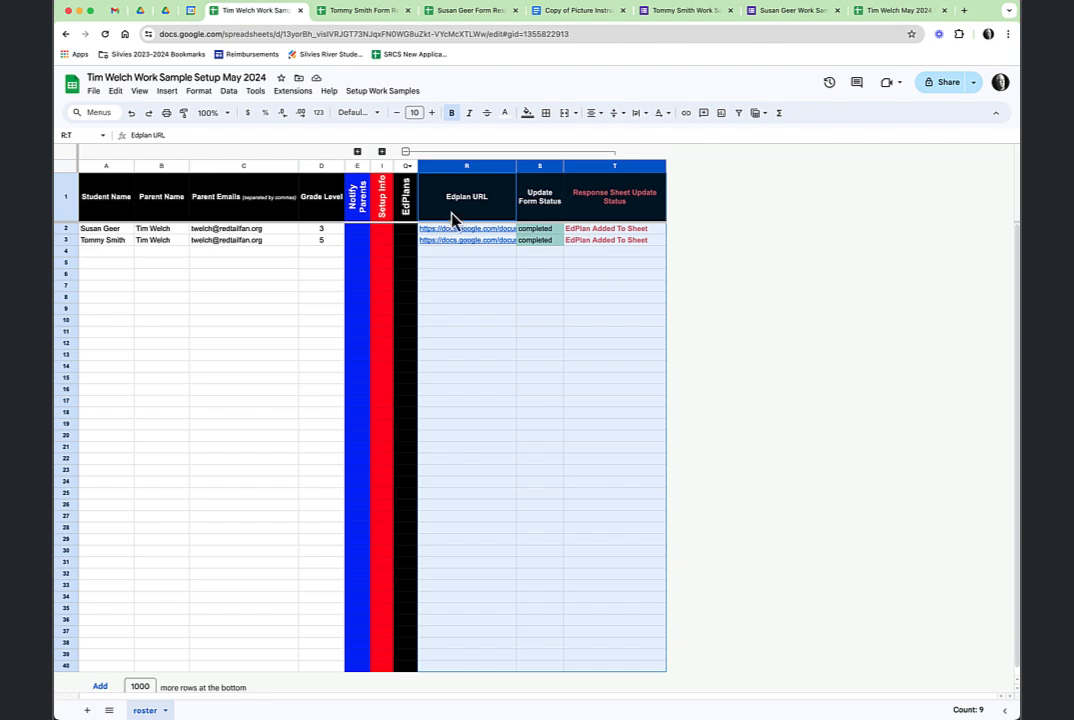
Hide the Edplan URL and Setup Info column groups and show parent email columns F–H.
left_click(405, 151)
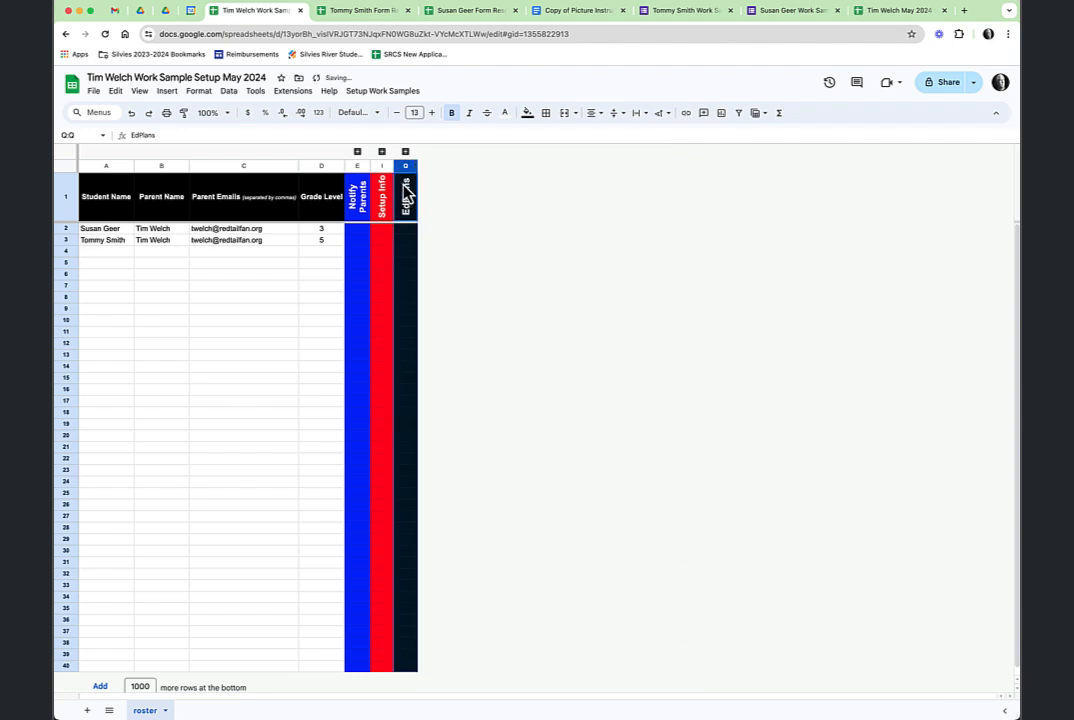
left_click(405, 151)
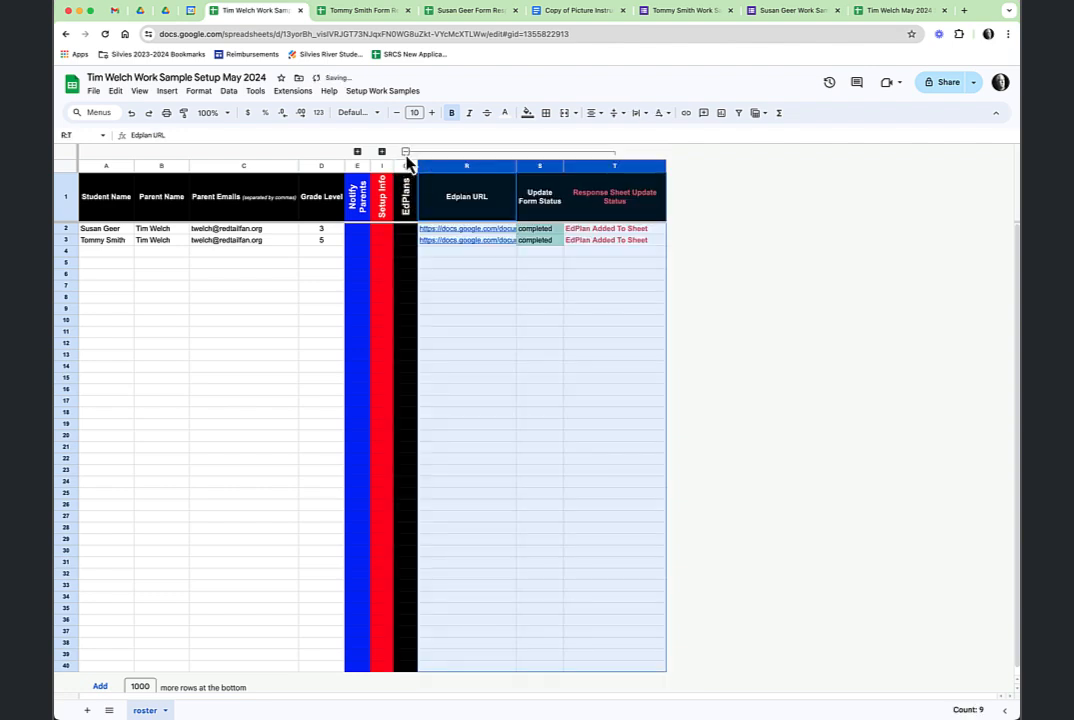
left_click(405, 152)
left_click(382, 152)
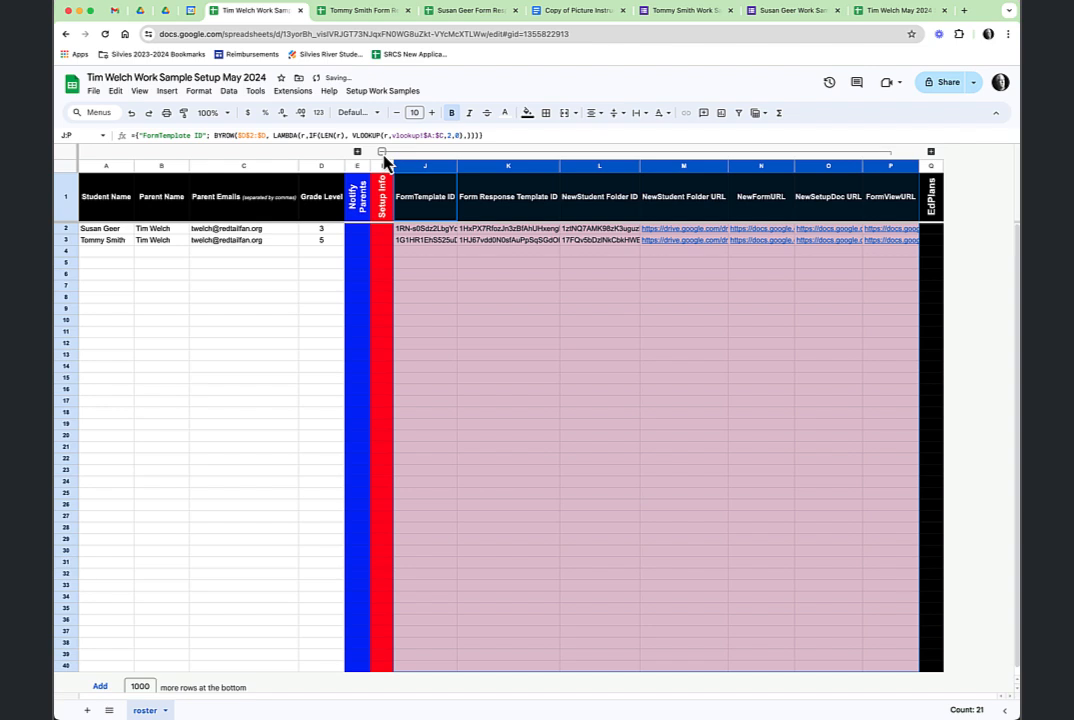
left_click(381, 151)
left_click(357, 151)
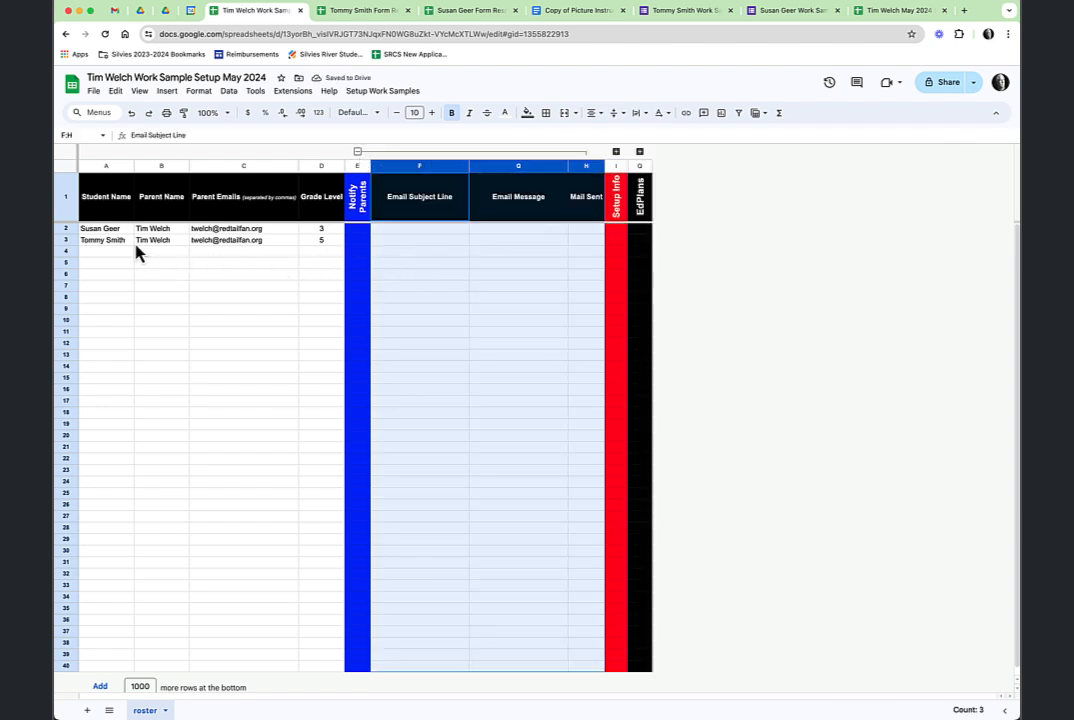
Enter subject 'Hi' in F2 and message 'here it is' in G2 for the first student.
left_click(426, 232)
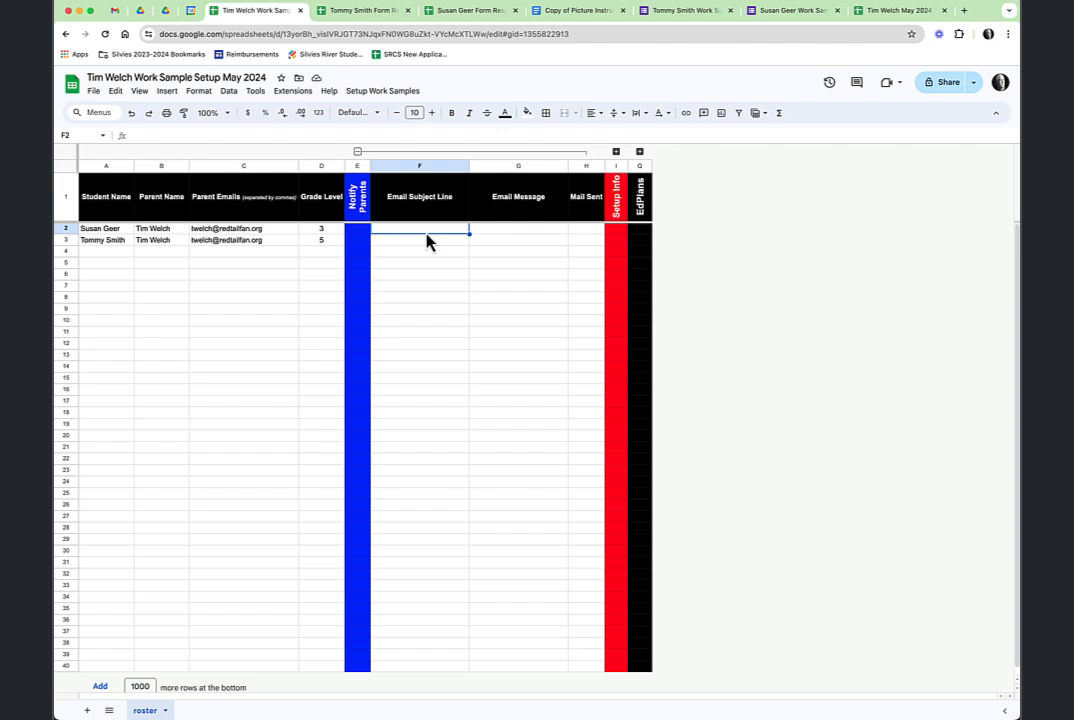
type("Hi Susan")
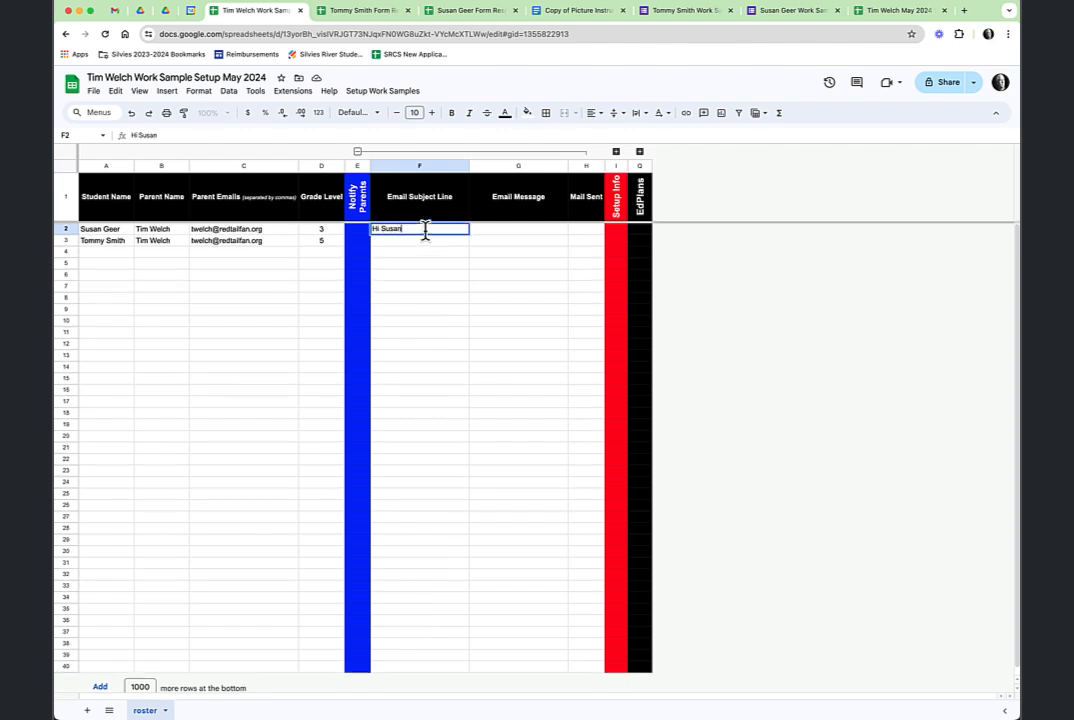
key("Tab")
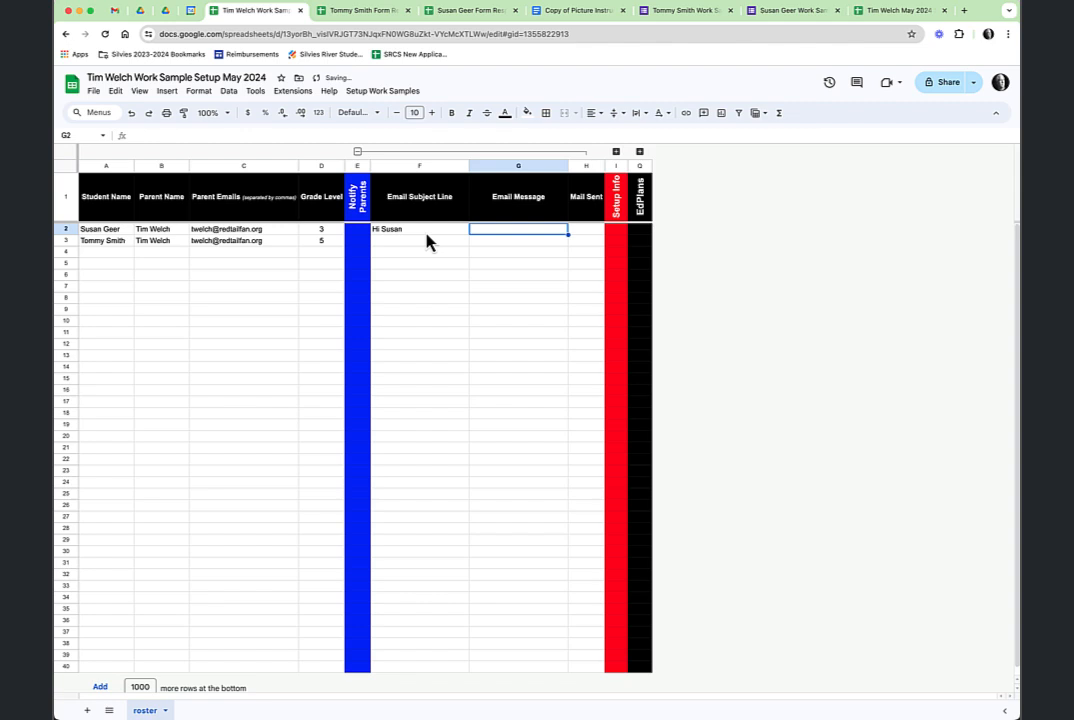
type("here it ")
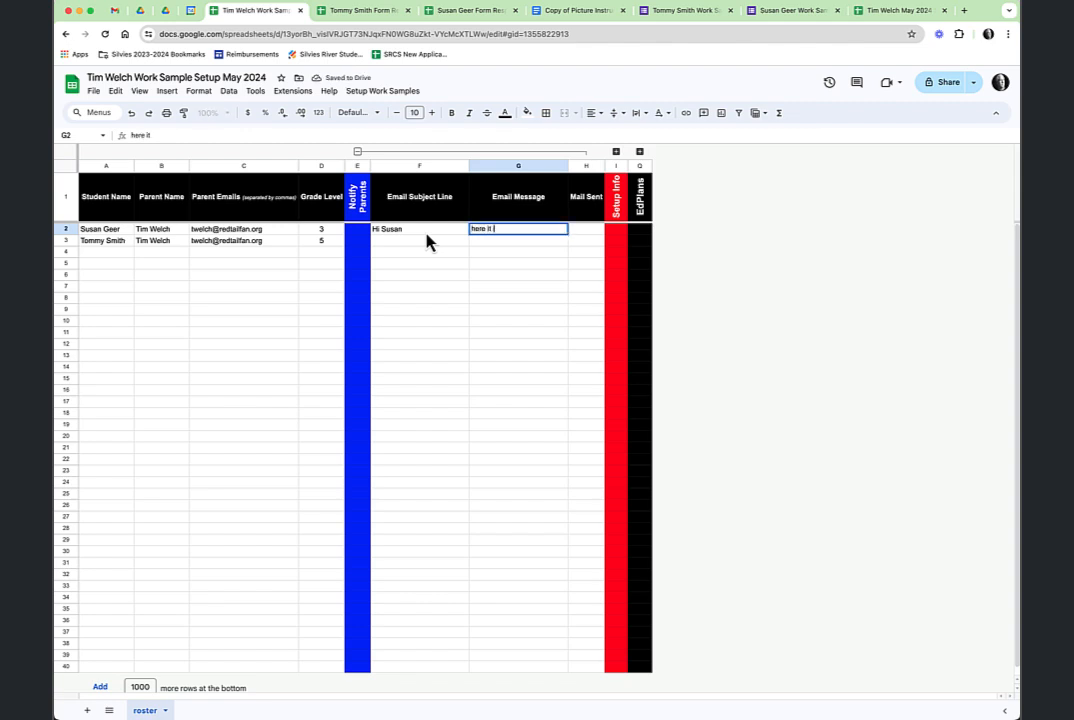
type("it")
key("BackSpace")
type("s")
Run Setup Work Samples > 3 - Email Parents, then bring the Gmail window forward.
left_click(388, 93)
left_click(421, 174)
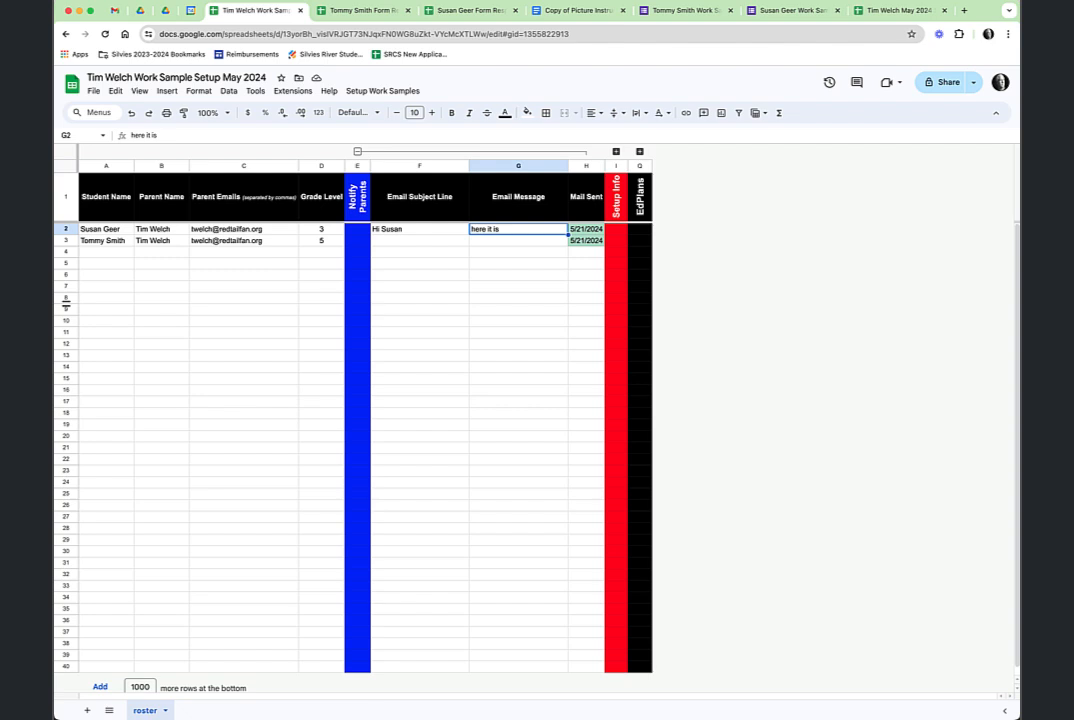
key("super+Tab")
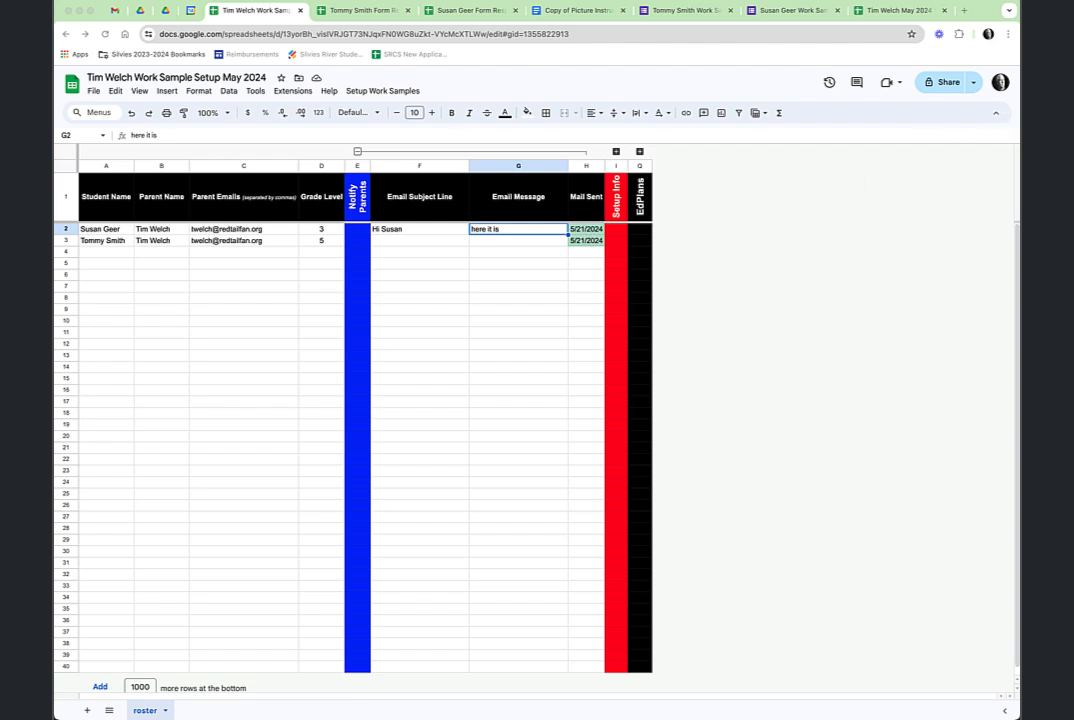
left_click_drag(54, 146, 184, 58)
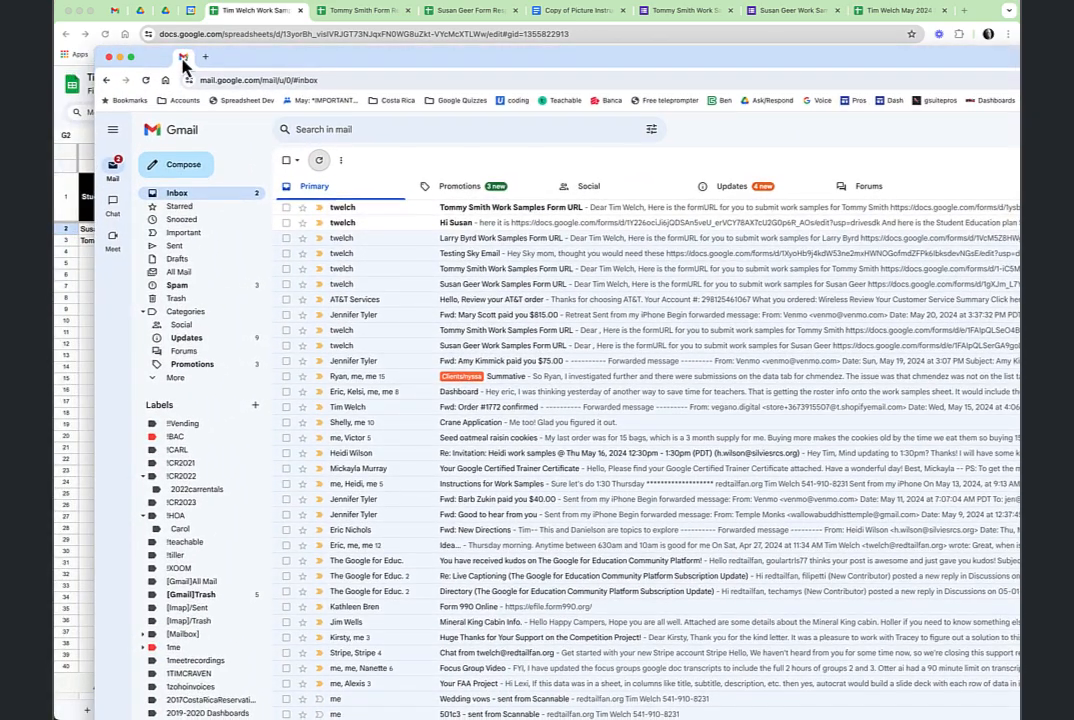
Read the first sent parent email, then open the second student's work samples email.
left_click(462, 230)
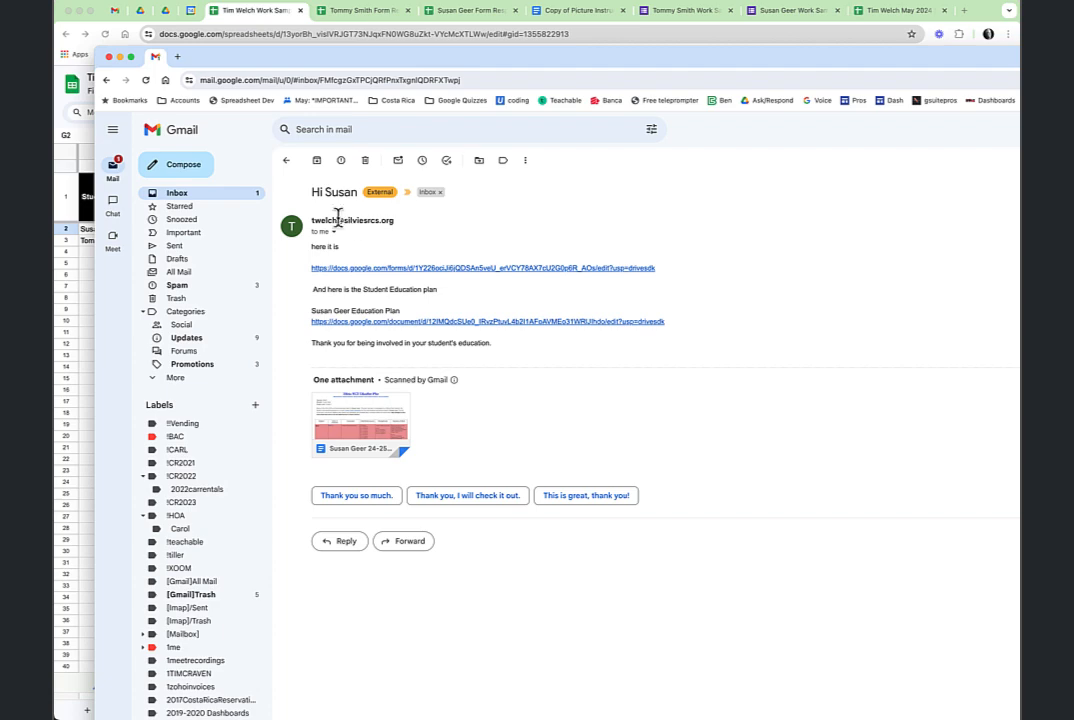
left_click(286, 161)
left_click(390, 216)
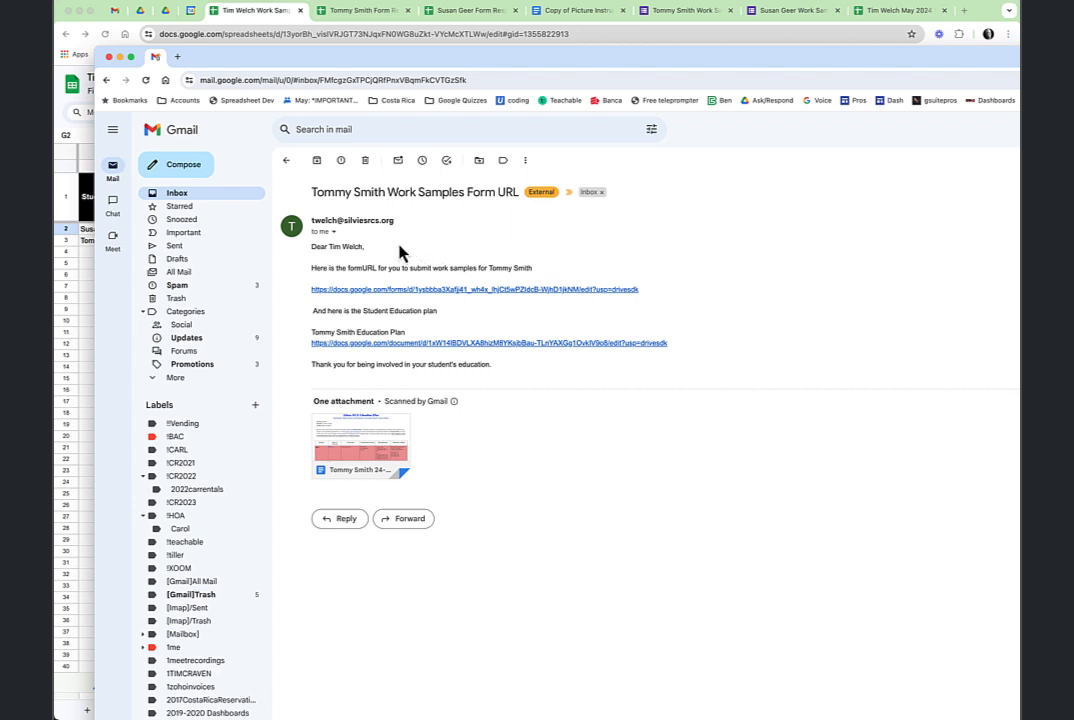
Open the email's work samples form and 24-25 Education Plan links, then bring the Sheets window back.
left_click(424, 296)
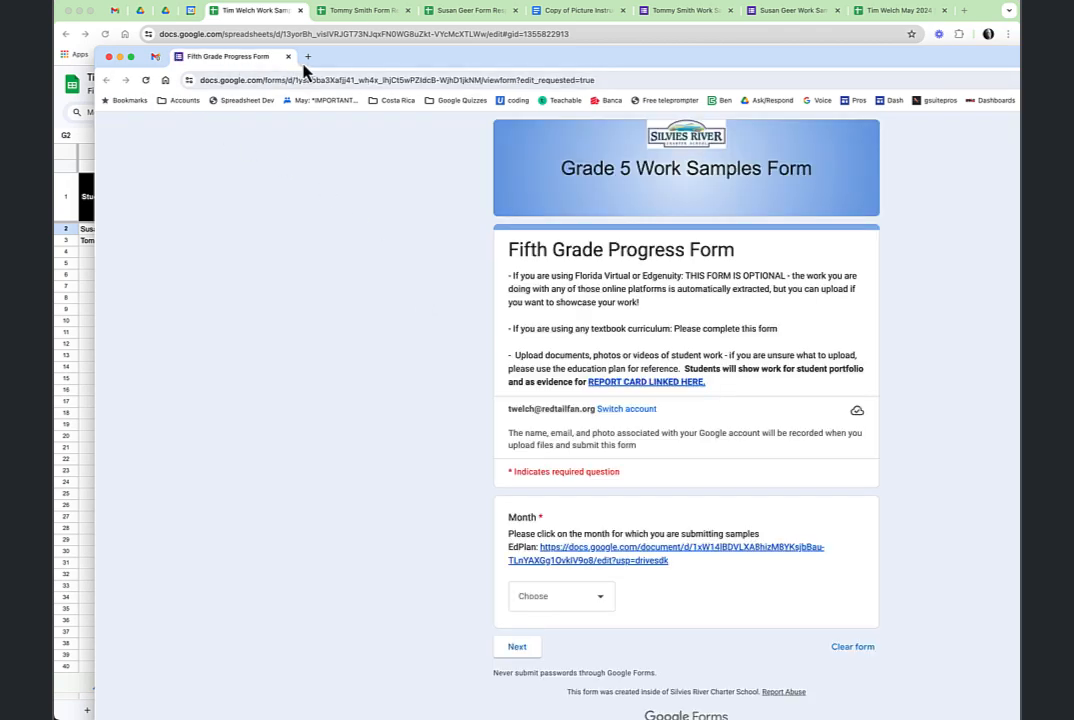
left_click(155, 56)
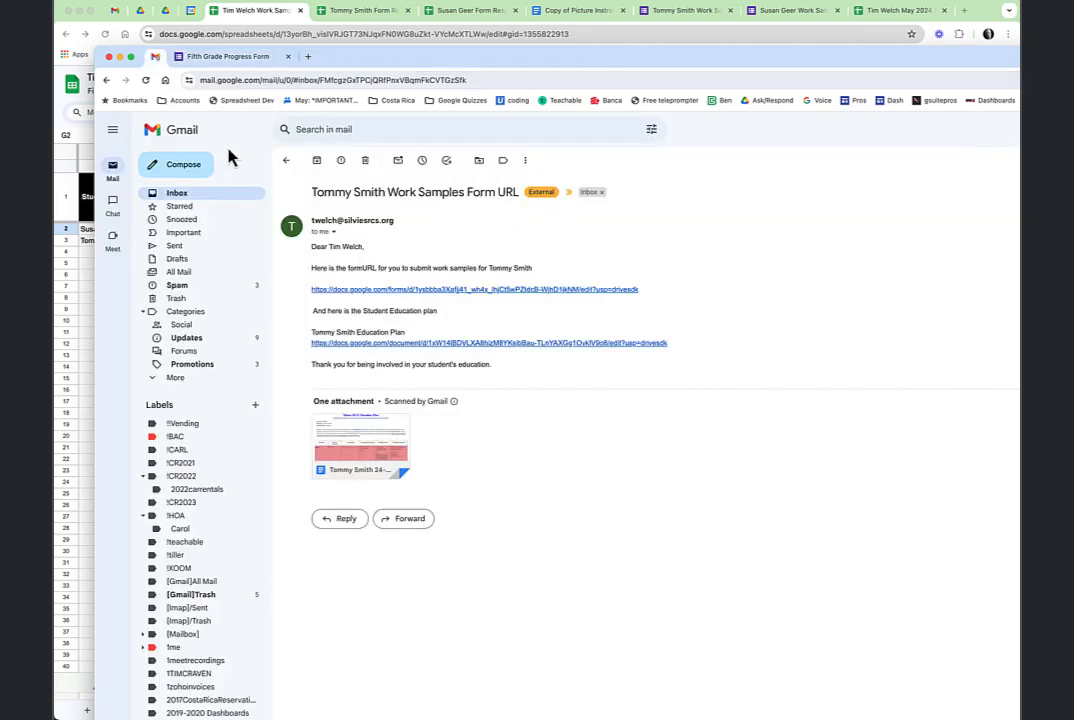
left_click(421, 344)
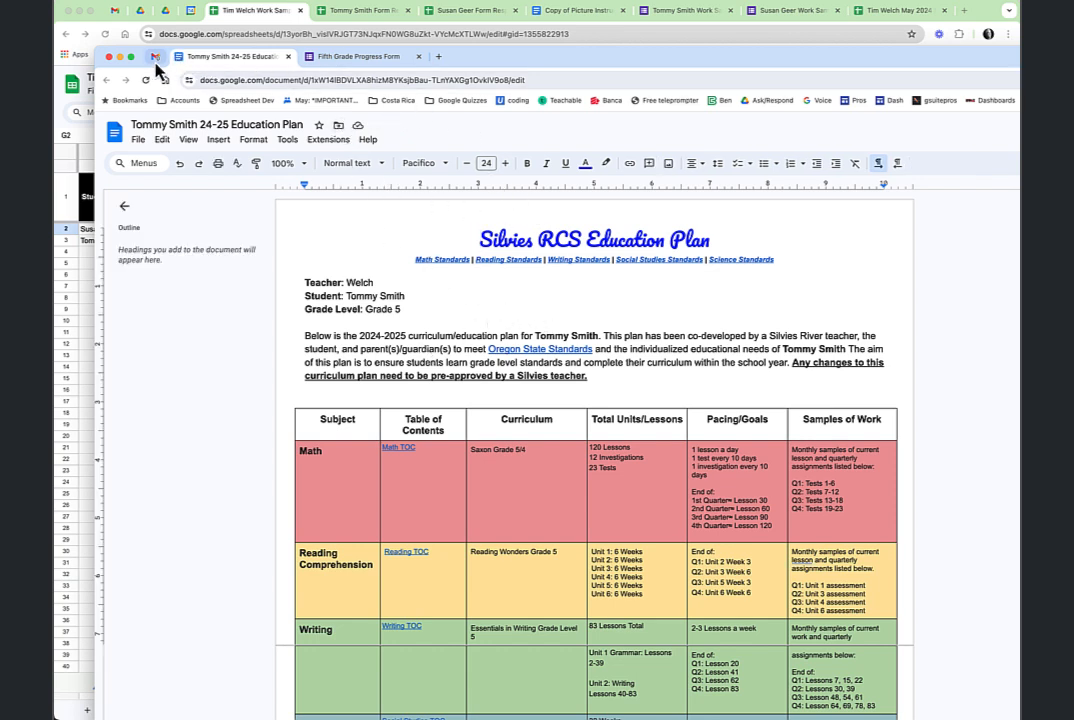
left_click_drag(508, 60, 53, 46)
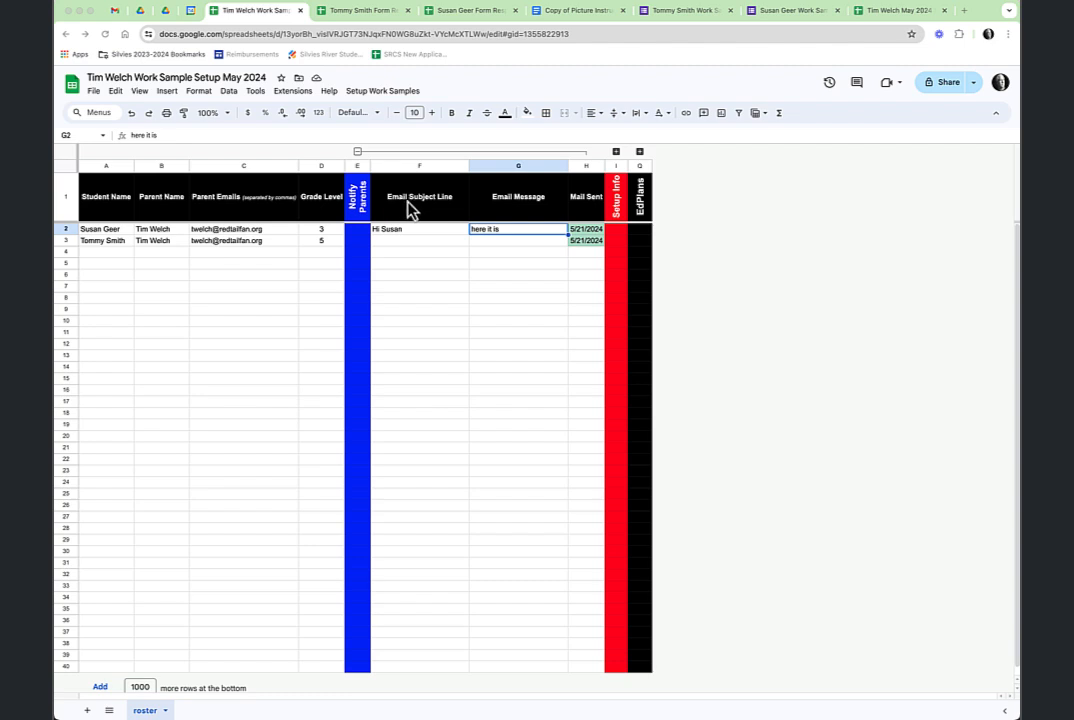
Verify both students' 5/21/2024 Mail Sent dates in H2:H3, then collapse columns F–H.
left_click(588, 229)
left_click(588, 241, "shift")
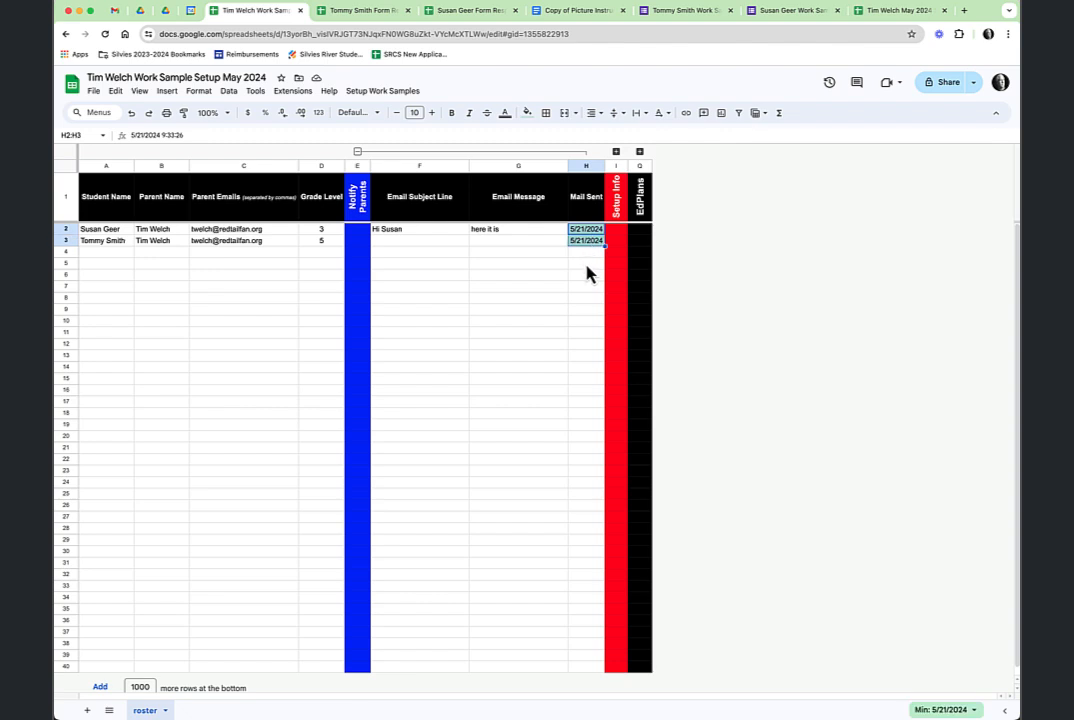
left_click(400, 94)
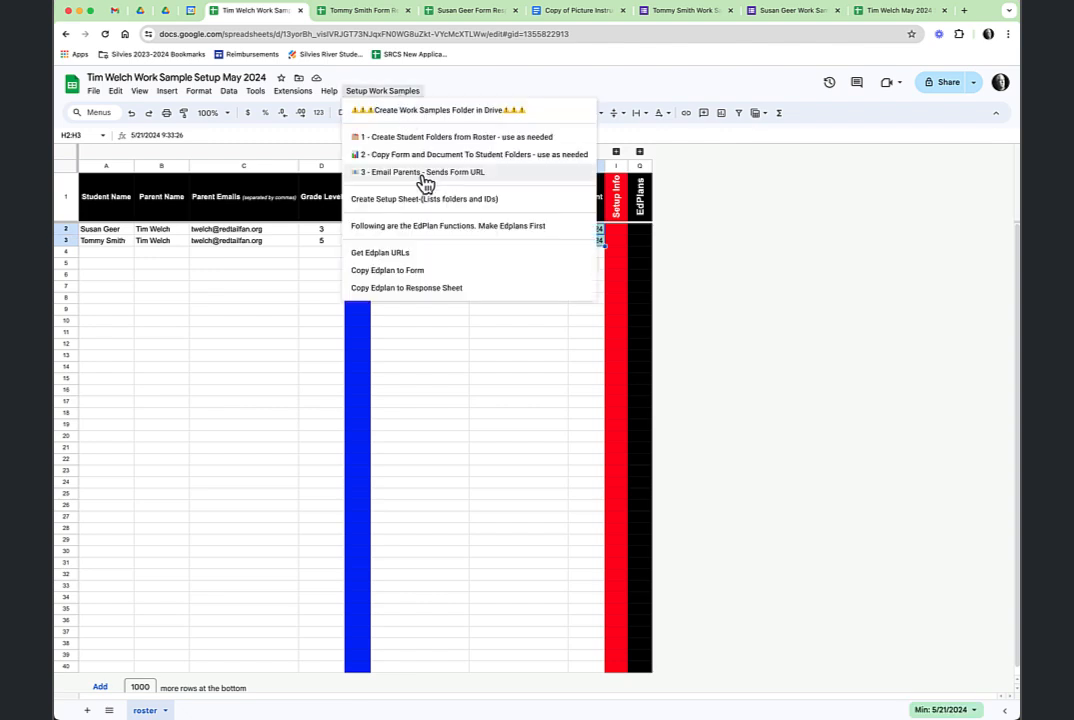
left_click(538, 357)
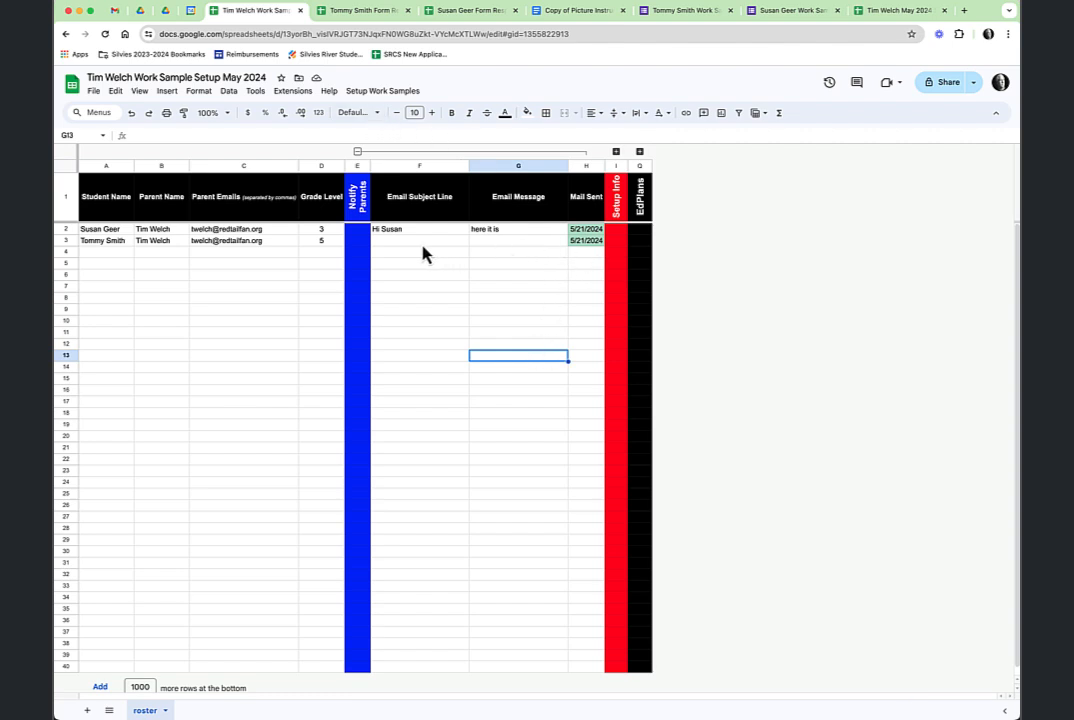
left_click(587, 242)
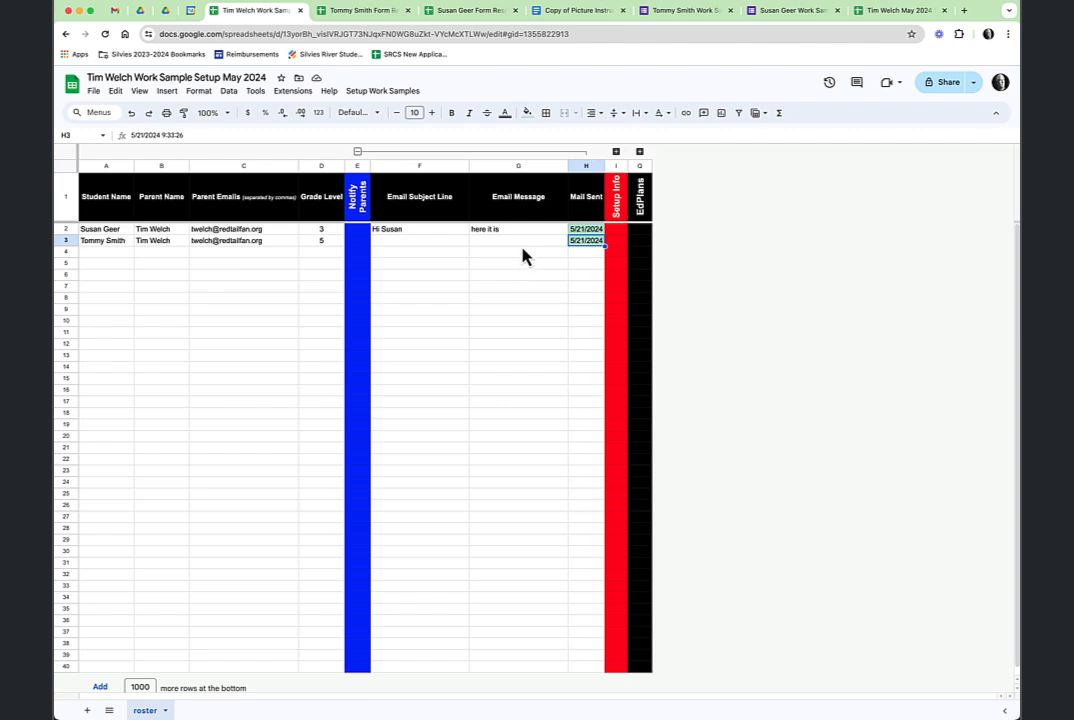
left_click(357, 152)
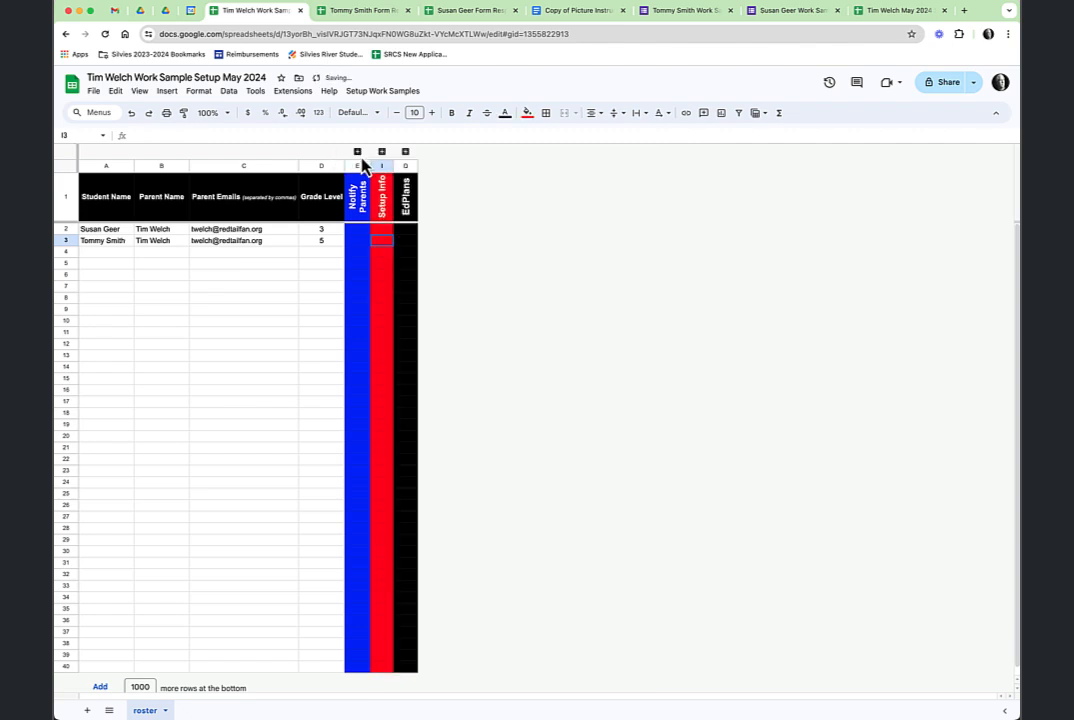